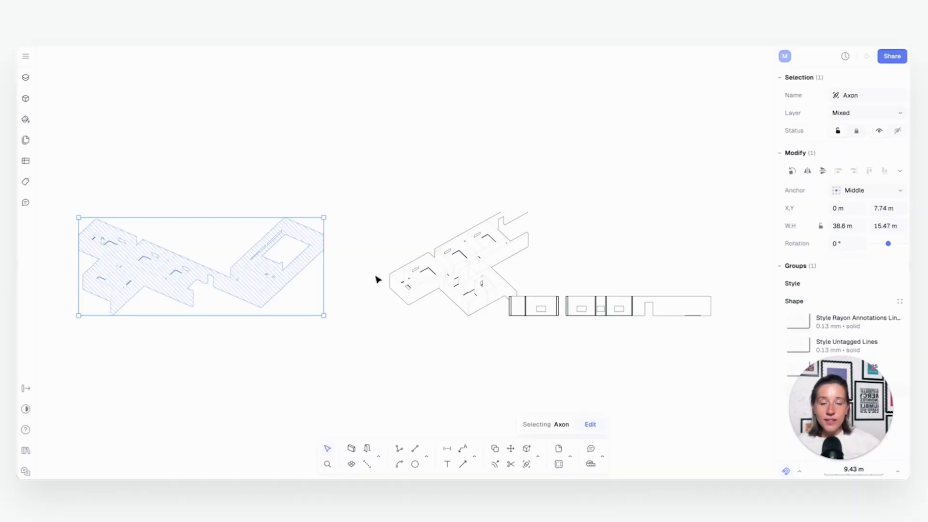
Select Axon 2, then the empty canvas, then the Section drawing to view their properties
click(456, 307)
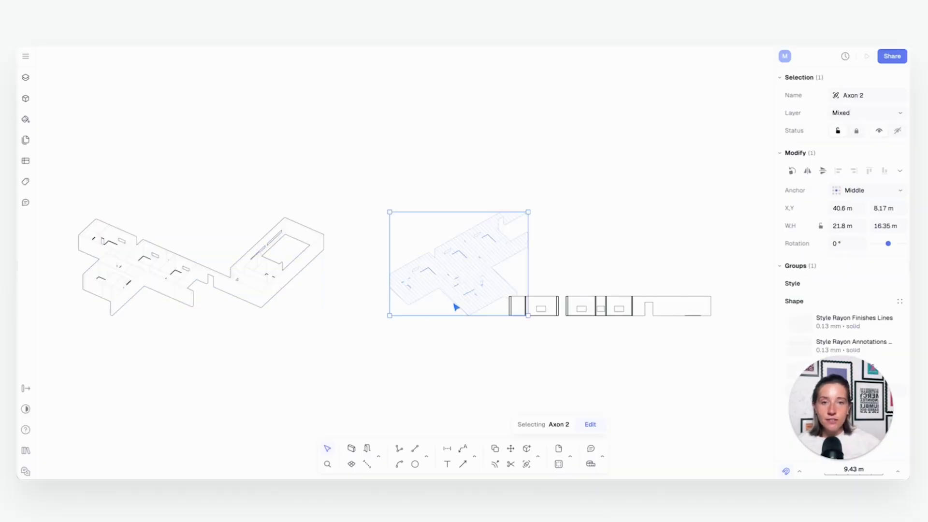
click(583, 328)
click(270, 298)
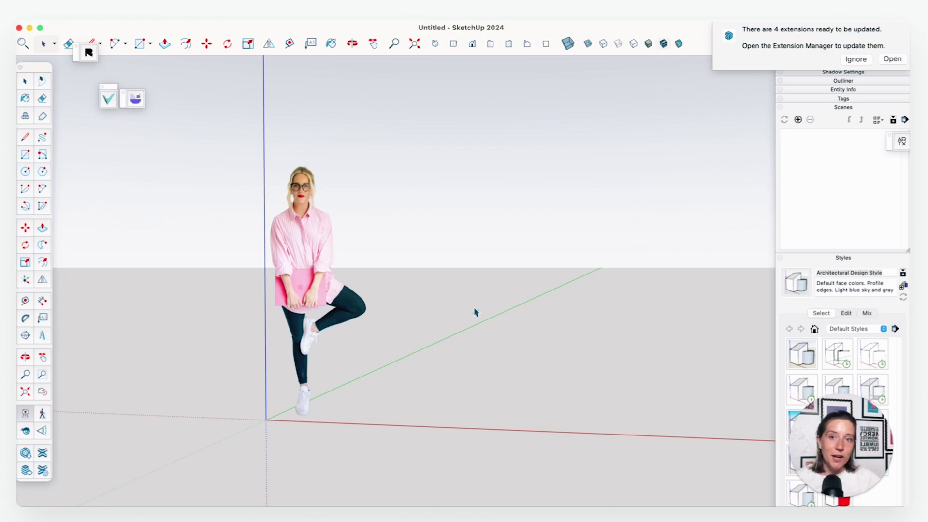
Orbit around the empty scene of the untitled SketchUp 2024 model
middle_drag(476, 313, 464, 338)
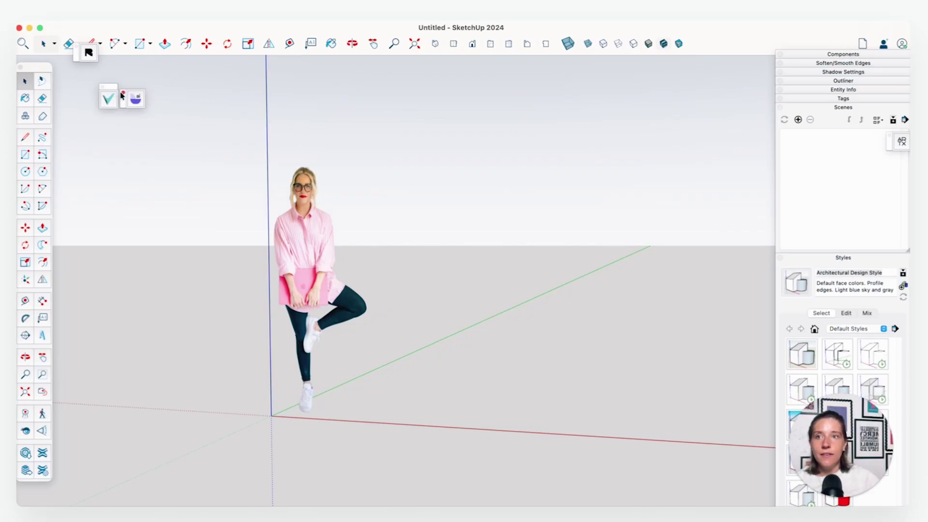
Search the Extension Warehouse for 'rayon' and open the SketchUp for Rayon page
click(290, 15)
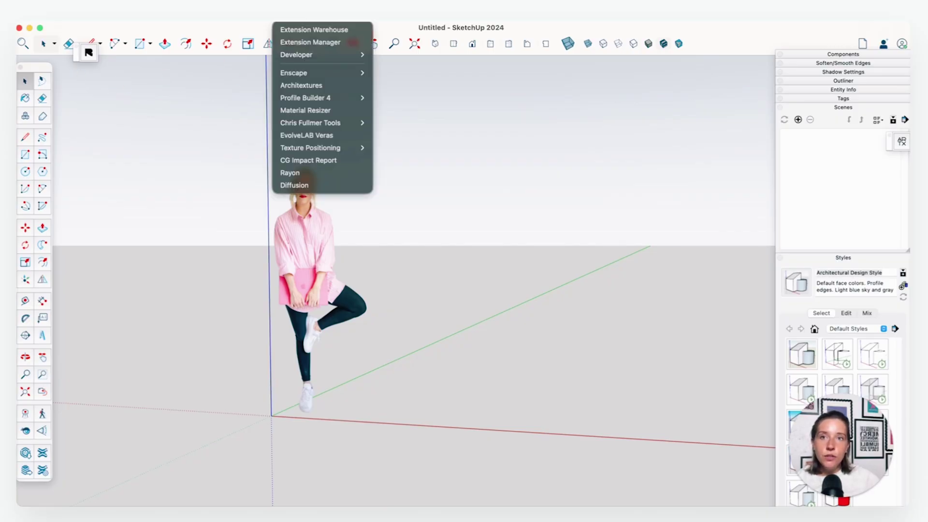
click(302, 30)
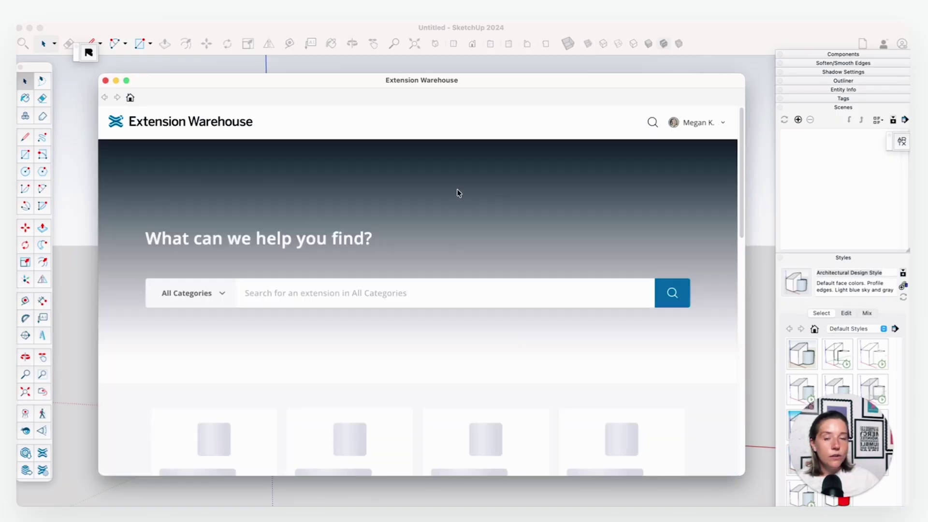
click(373, 295)
text(rayon)
key(Return)
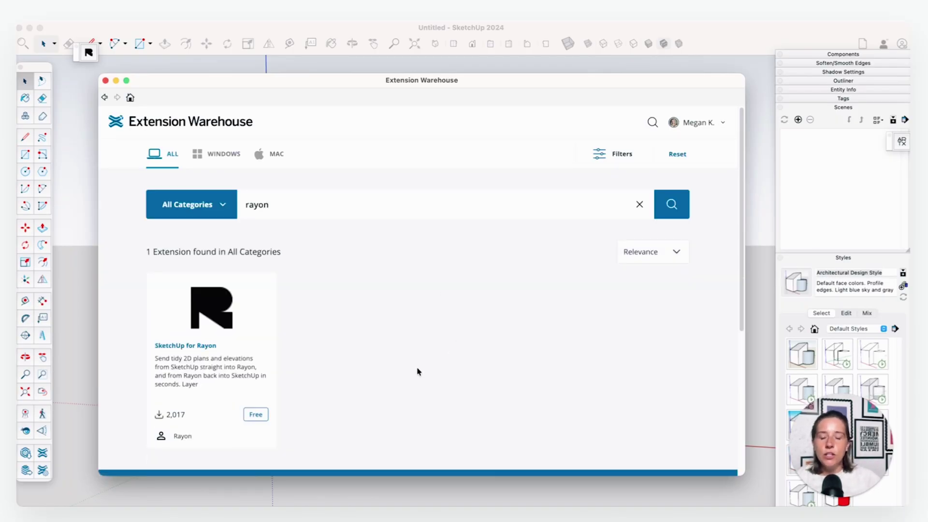
click(264, 423)
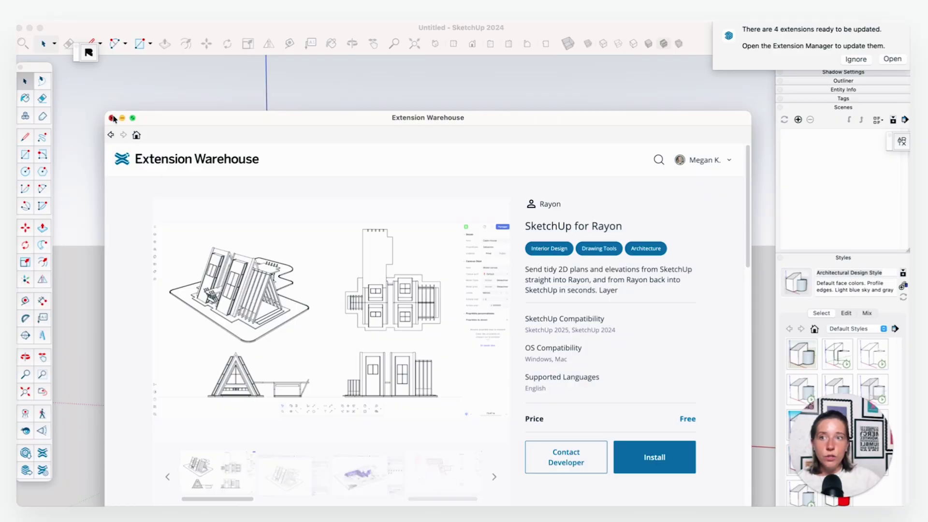
click(112, 118)
Dock the one-button Rayon toolbar beside the left tool palette
click(291, 19)
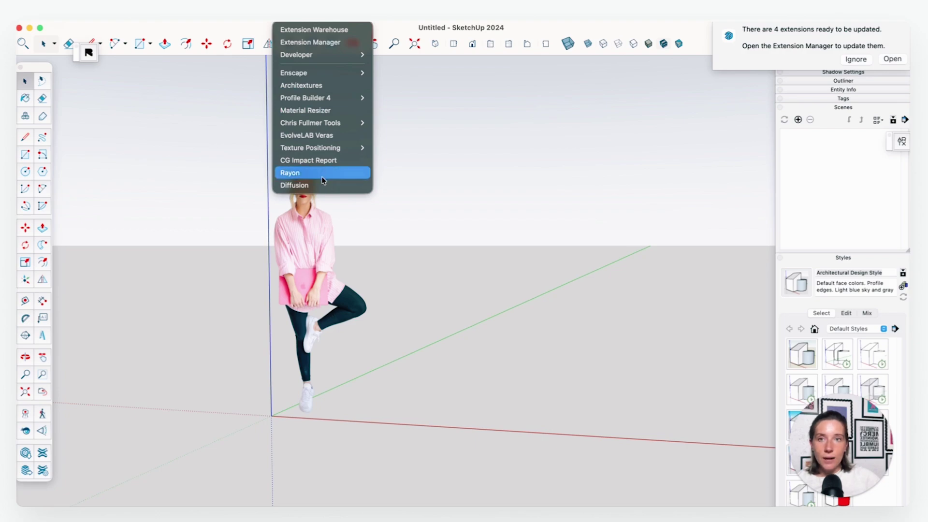
click(226, 114)
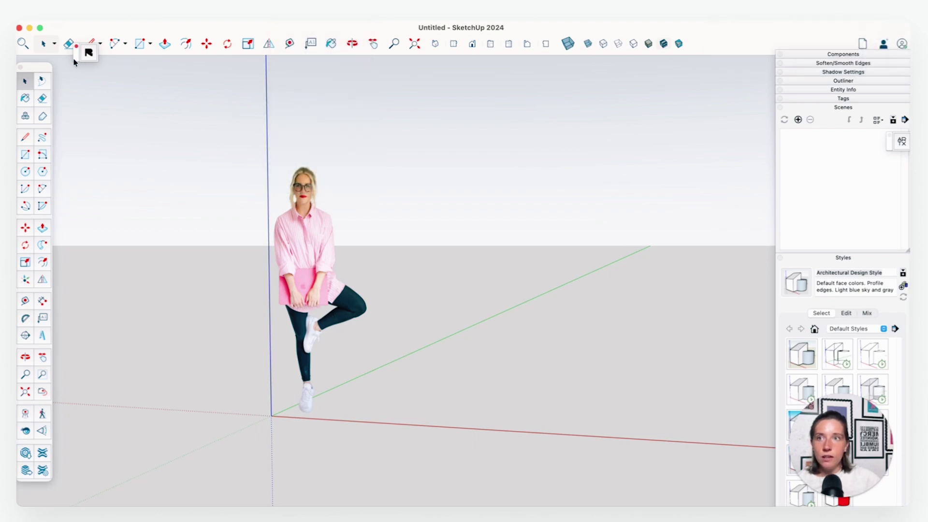
drag(78, 58, 67, 82)
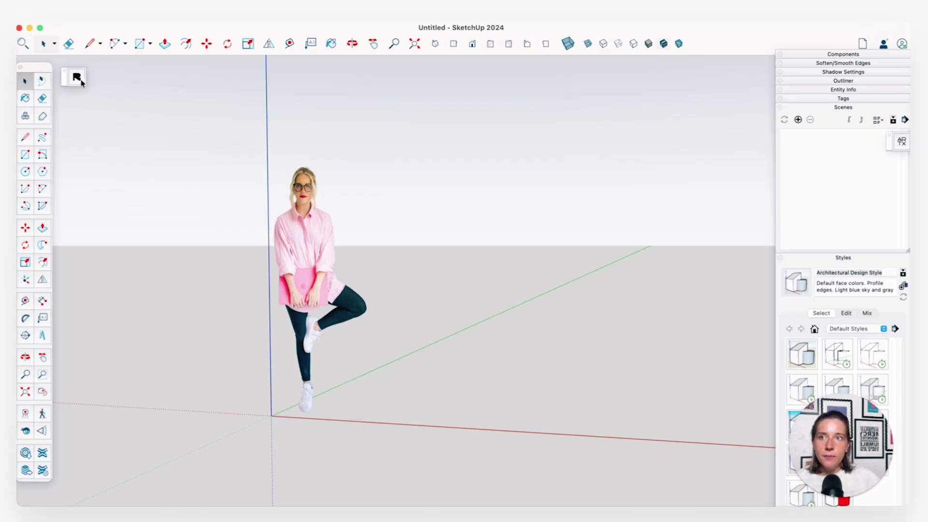
Open the Rayon Import/Export window, move it lower and browse projects to the Copy of card
click(78, 81)
drag(254, 66, 273, 177)
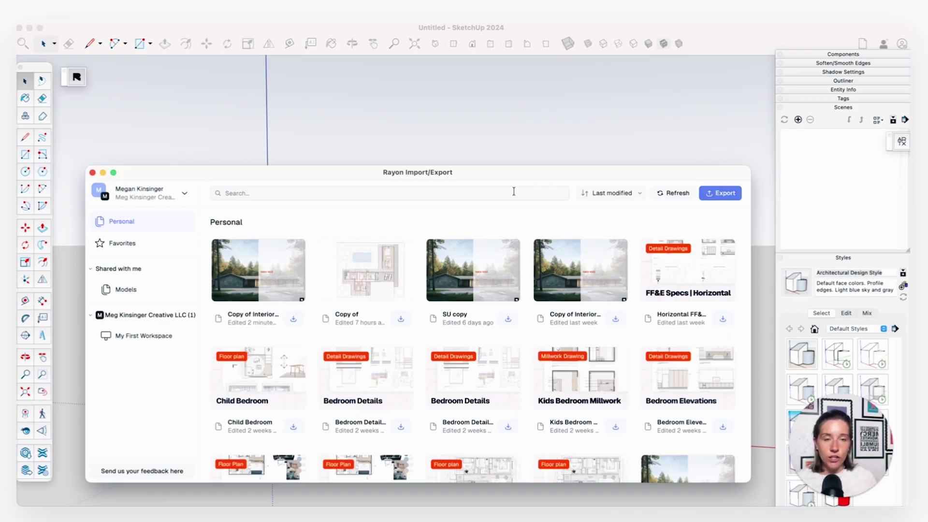
scroll(518, 327, down, 5)
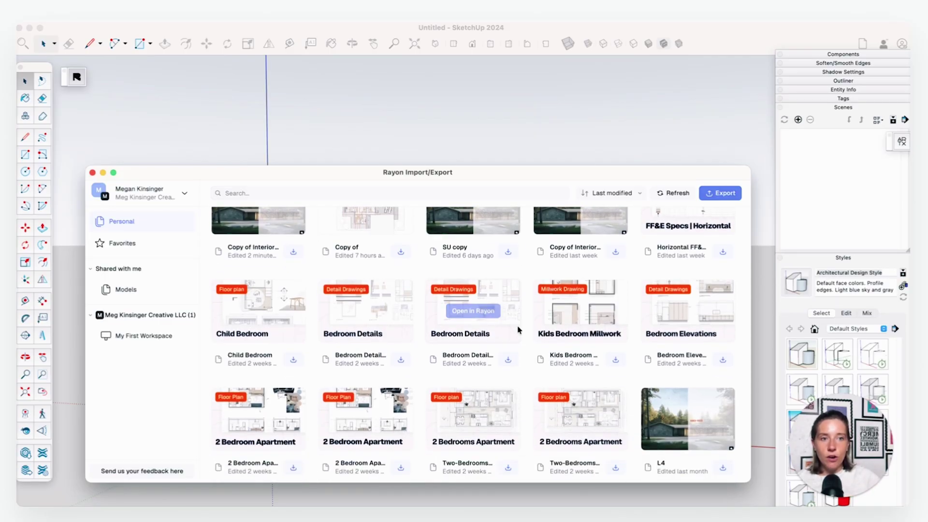
scroll(518, 331, down, 5)
scroll(508, 332, up, 10)
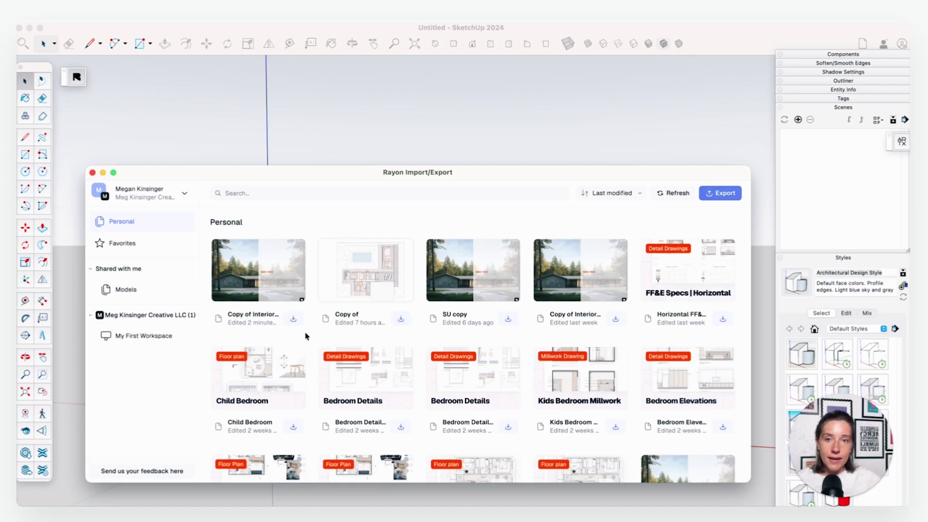
mouse_move(395, 290)
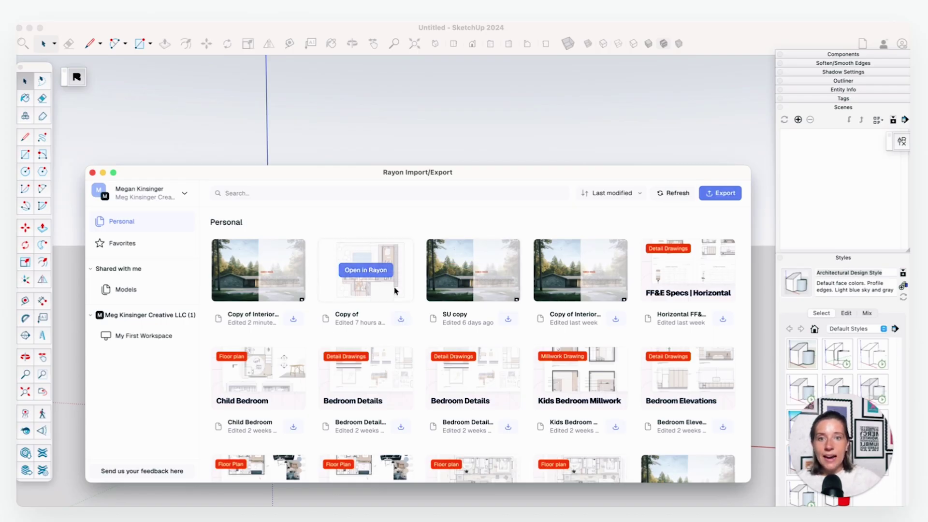
Choose the Copy of Floor plan canvas, keeping feet units and 10 ft wall, 7 ft door heights
click(401, 320)
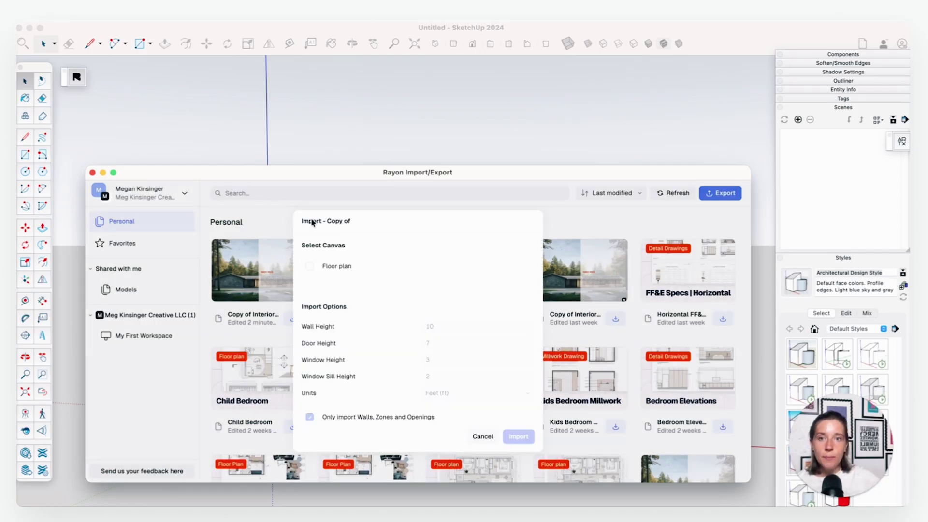
click(349, 270)
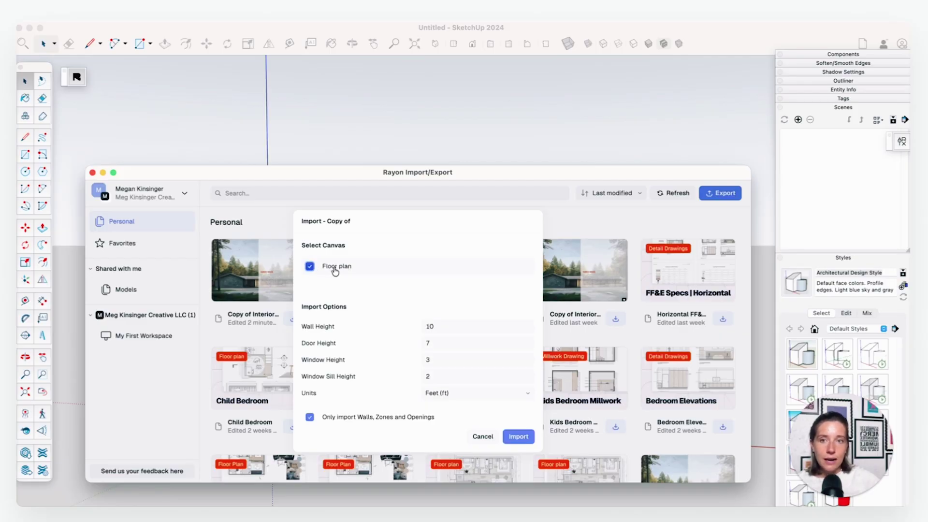
click(441, 326)
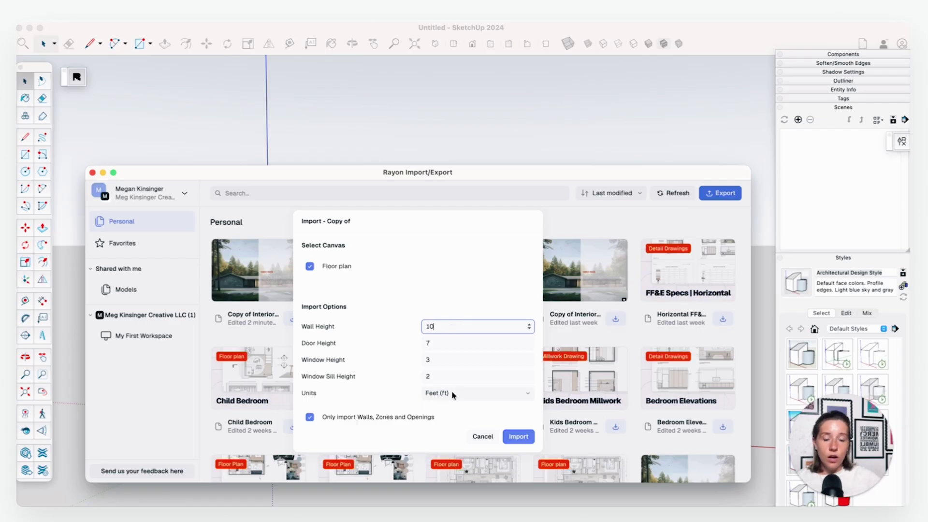
click(428, 394)
click(479, 393)
click(441, 329)
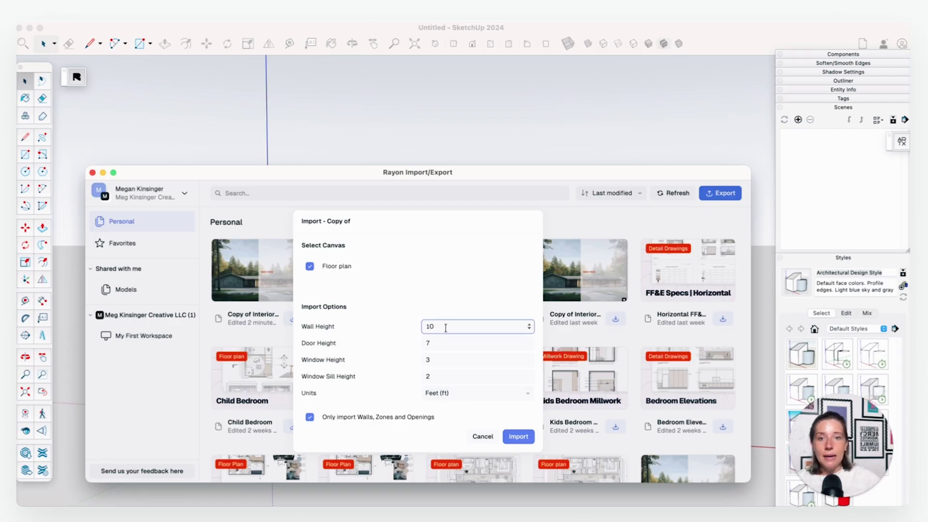
drag(445, 328, 408, 322)
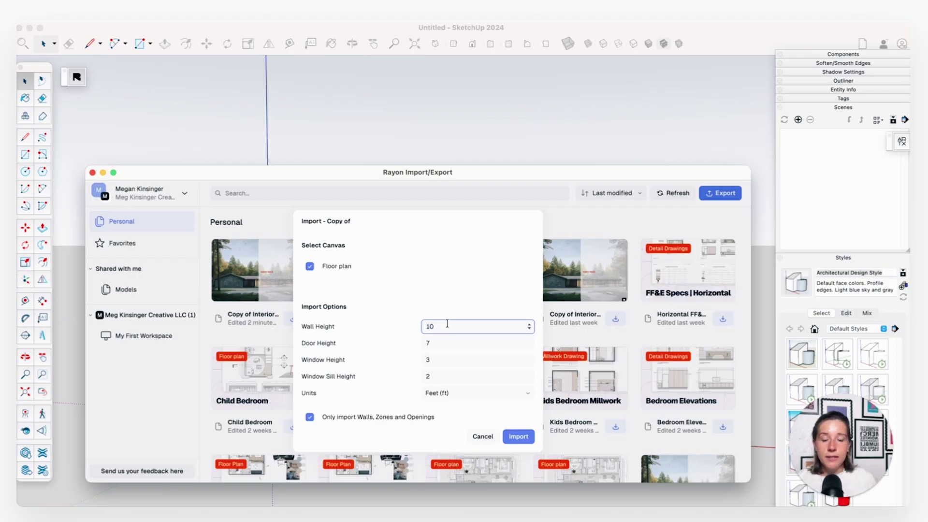
click(445, 341)
click(441, 360)
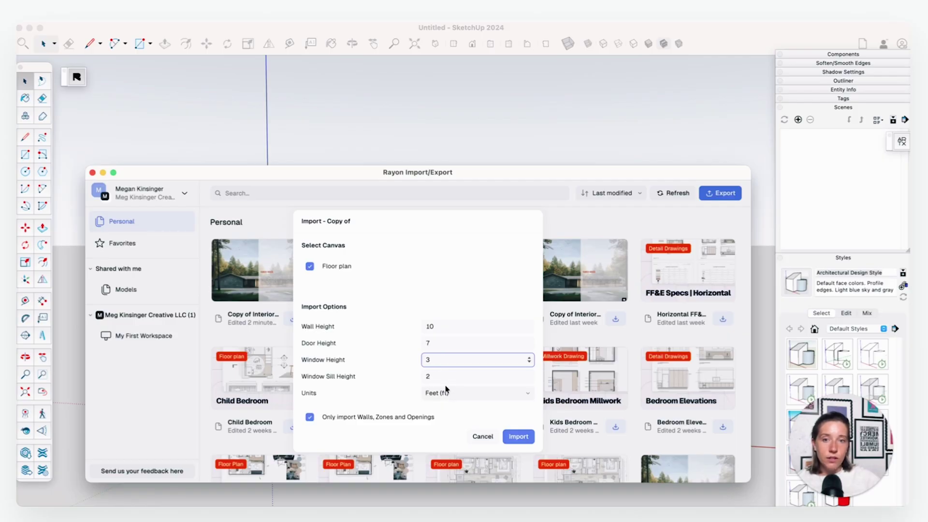
click(442, 378)
click(440, 360)
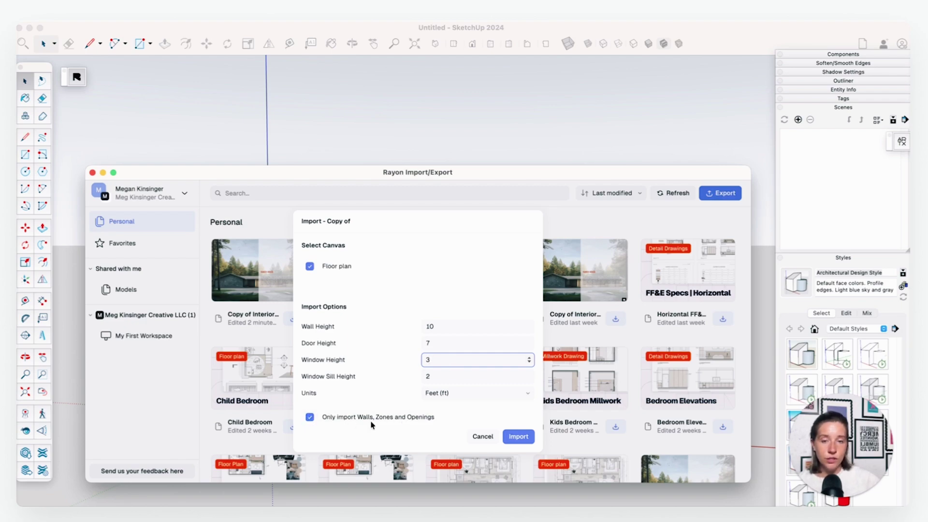
Import with 'Only import Walls, Zones and Openings' kept on, then dismiss the dialogs
click(346, 423)
click(336, 423)
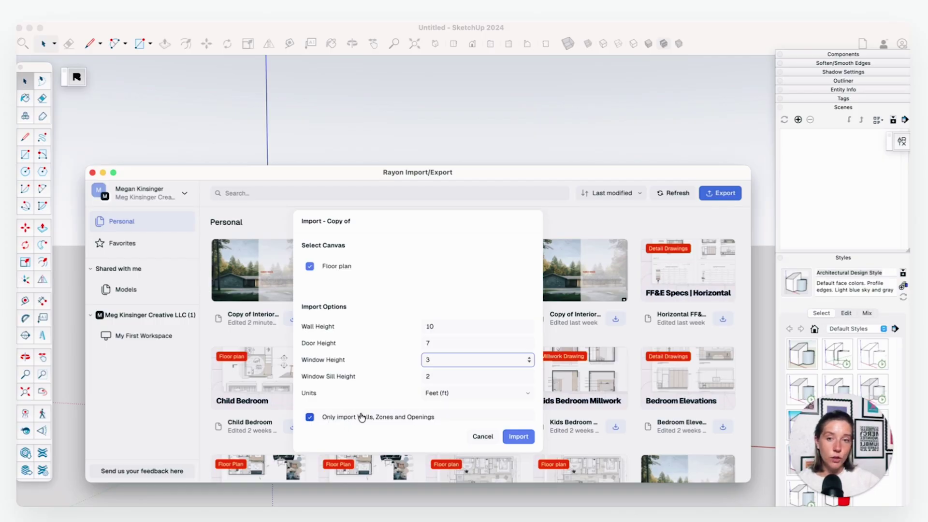
click(517, 437)
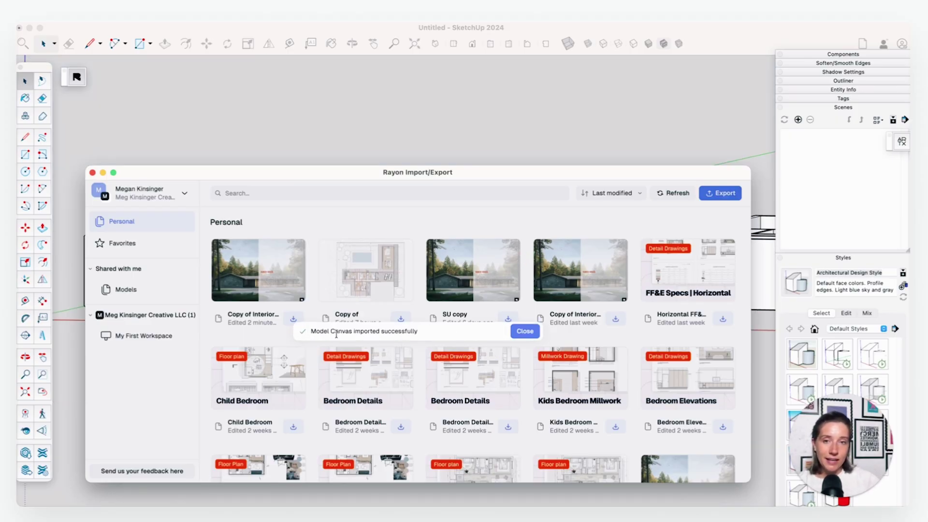
click(527, 334)
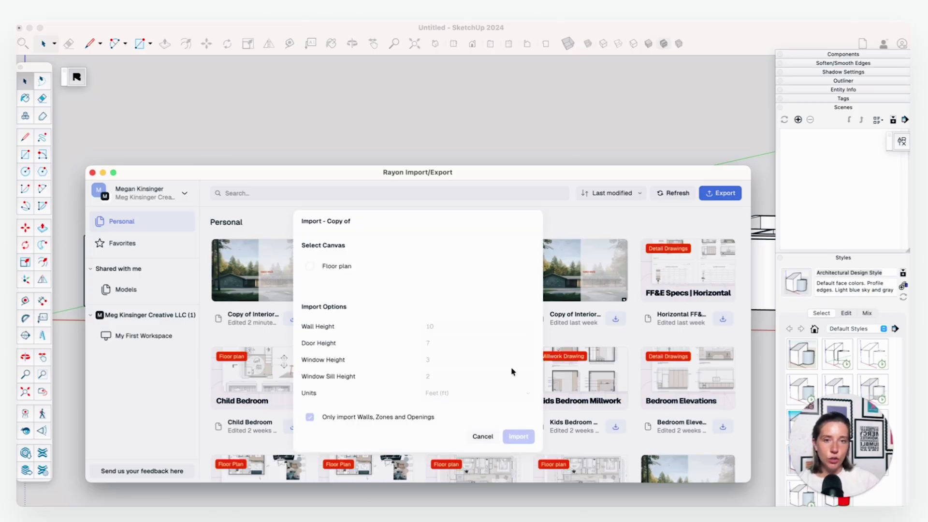
click(481, 437)
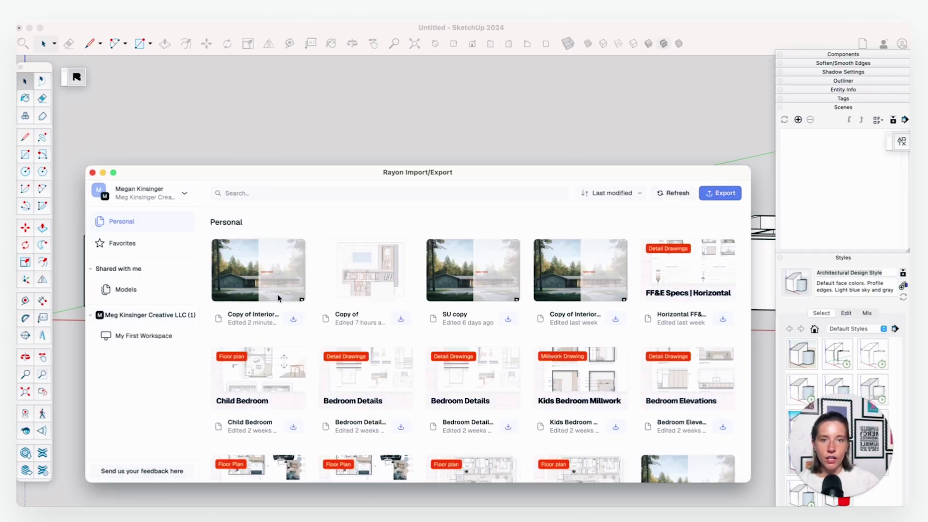
Close the Rayon window and orbit, zoom and pan around the extruded 3D house walls
click(92, 173)
middle_drag(492, 259, 427, 333)
scroll(488, 310, up, 5)
scroll(497, 282, up, 3)
scroll(303, 358, up, 5)
key(super+a)
scroll(517, 299, up, 2)
scroll(518, 299, down, 10)
key(super+shift+a)
middle_drag(569, 352, 332, 328)
scroll(384, 328, down, 3)
scroll(363, 326, up, 2)
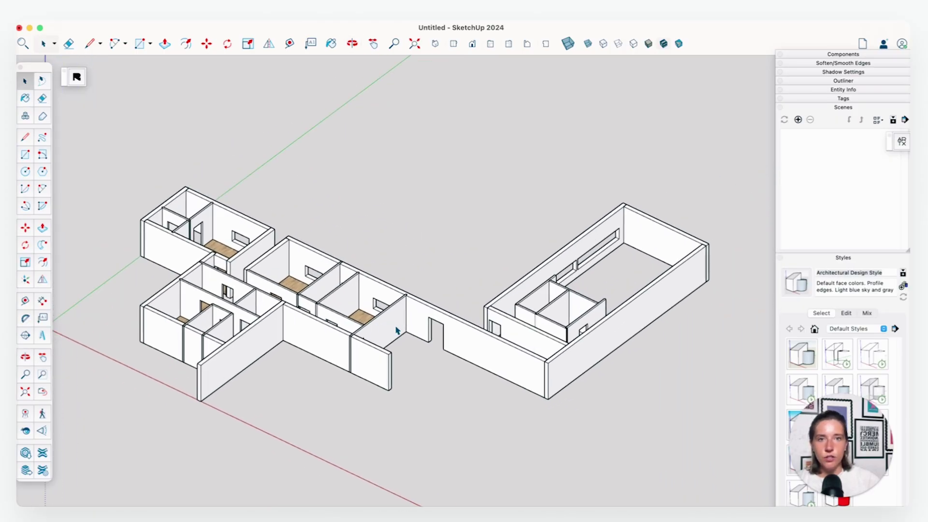
shift+middle_drag(400, 325, 406, 325)
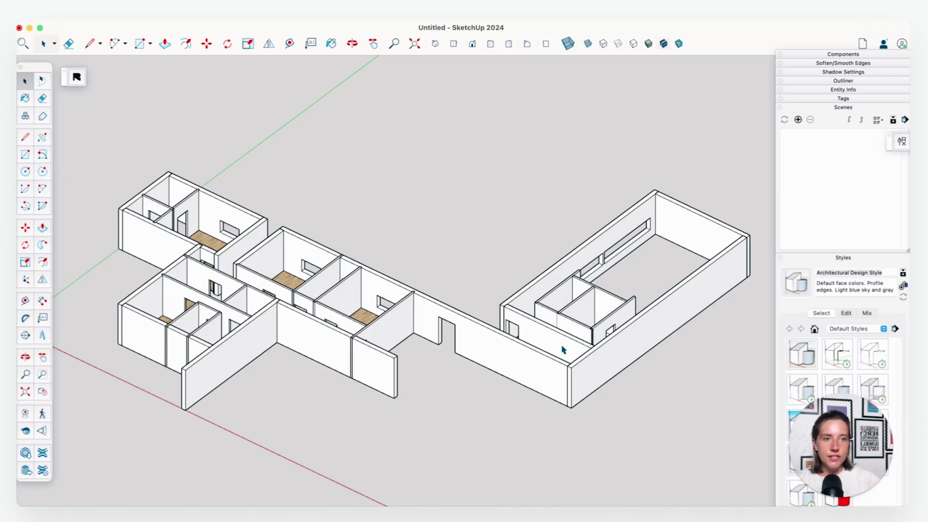
middle_drag(560, 304, 518, 270)
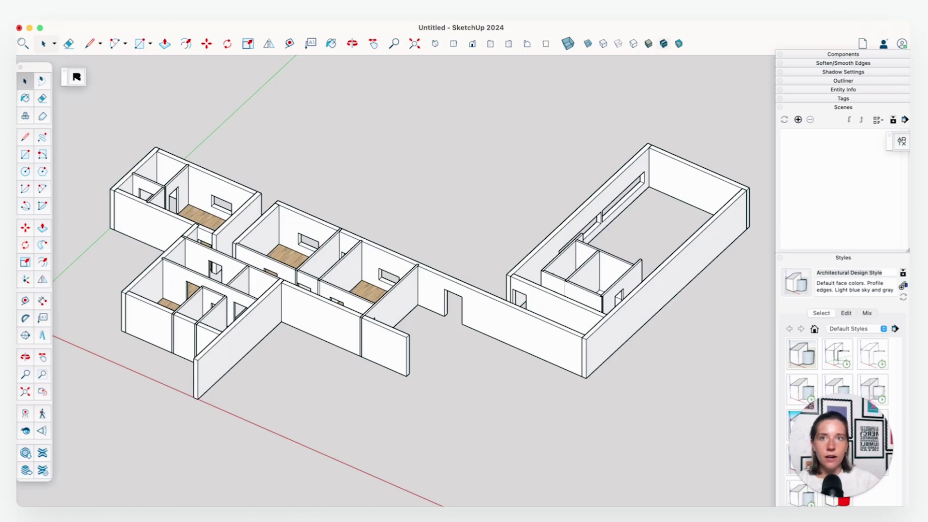
Add Scene 1 in the Scenes panel and switch the camera to perspective
click(244, 17)
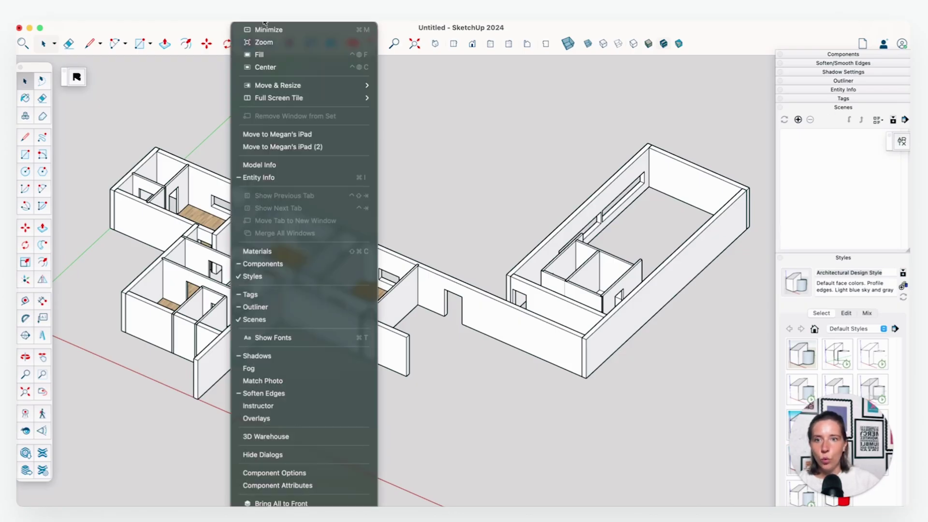
click(264, 320)
click(798, 120)
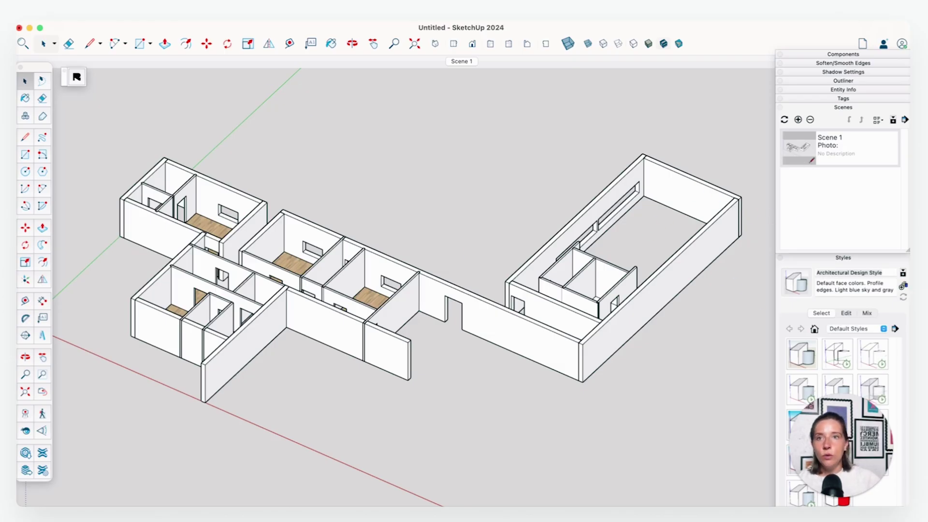
click(188, 14)
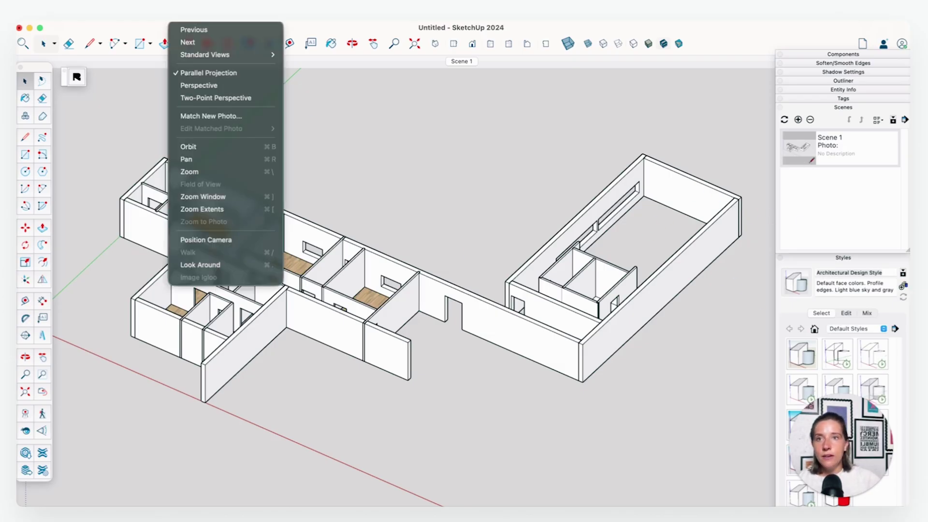
click(218, 86)
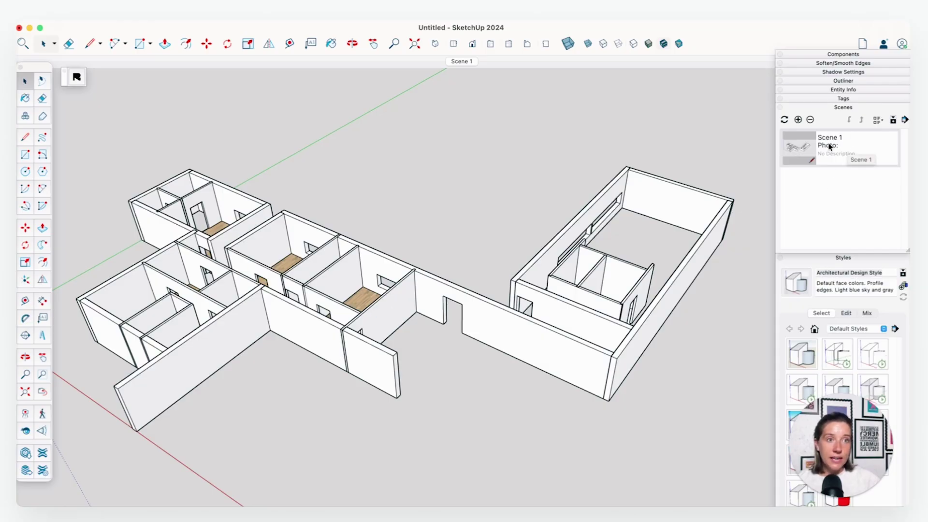
Update Scene 1 to the current view and rename it 'Axon'
right_click(848, 148)
click(489, 227)
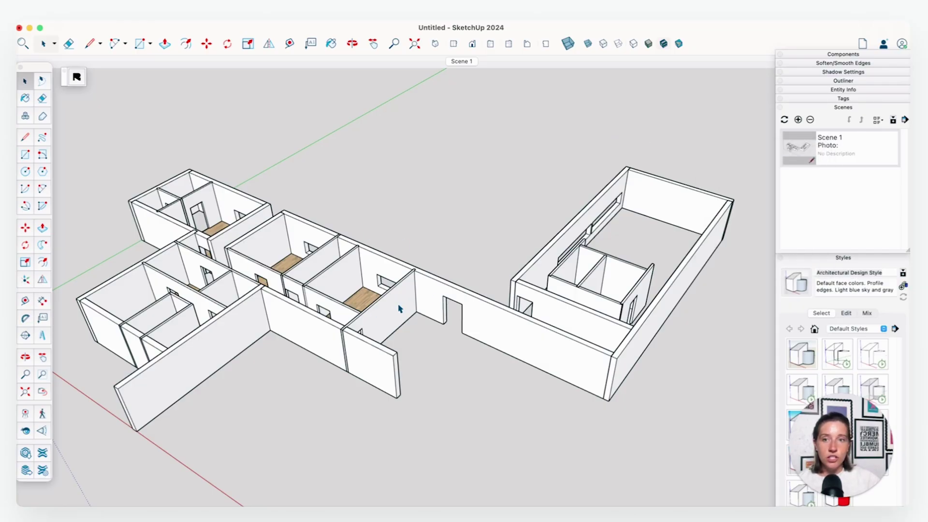
right_click(840, 148)
click(747, 165)
double_click(833, 139)
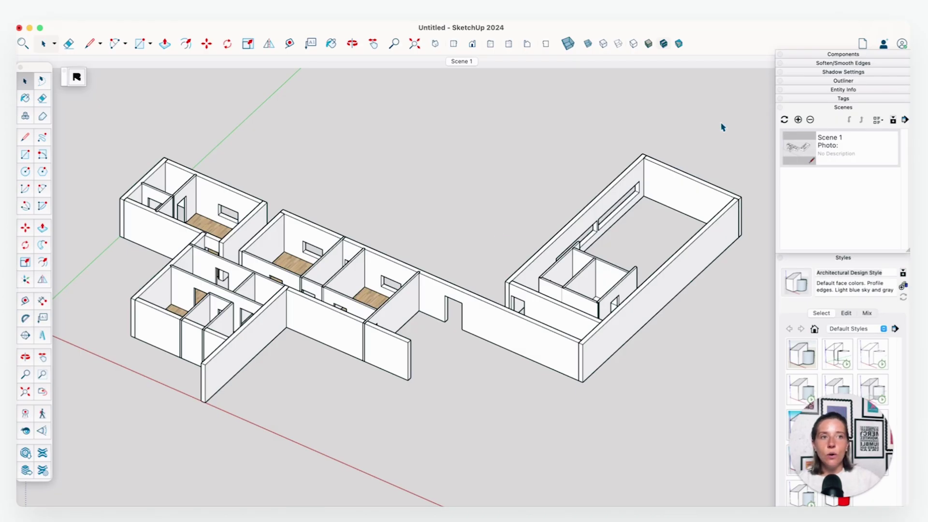
right_click(854, 148)
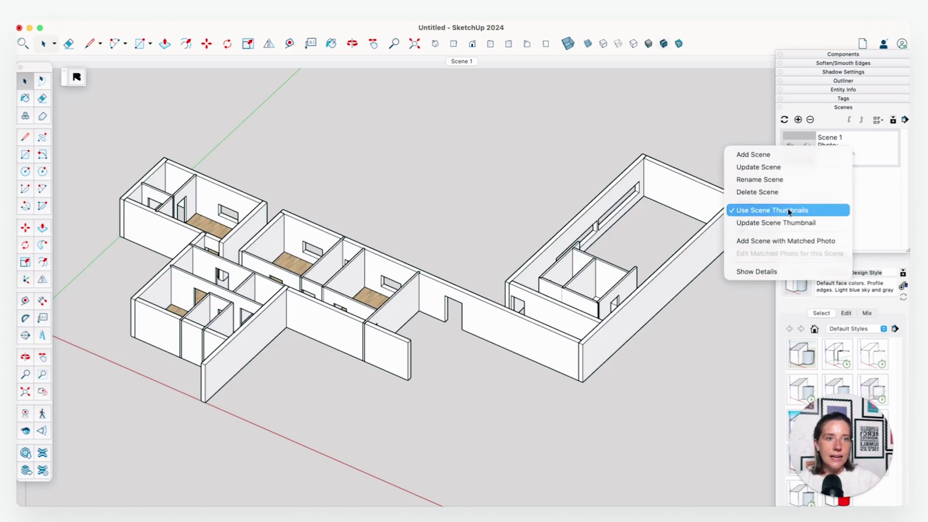
click(767, 180)
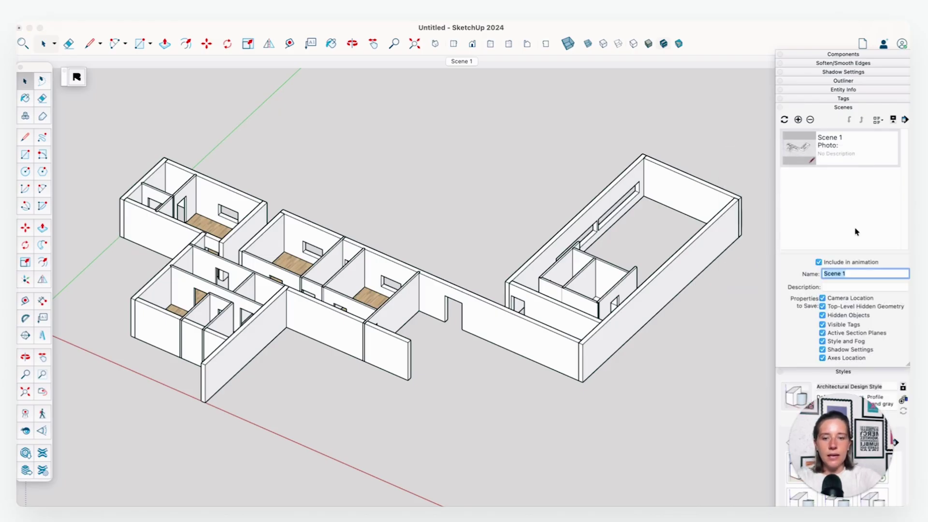
text(Axon)
key(Return)
click(532, 195)
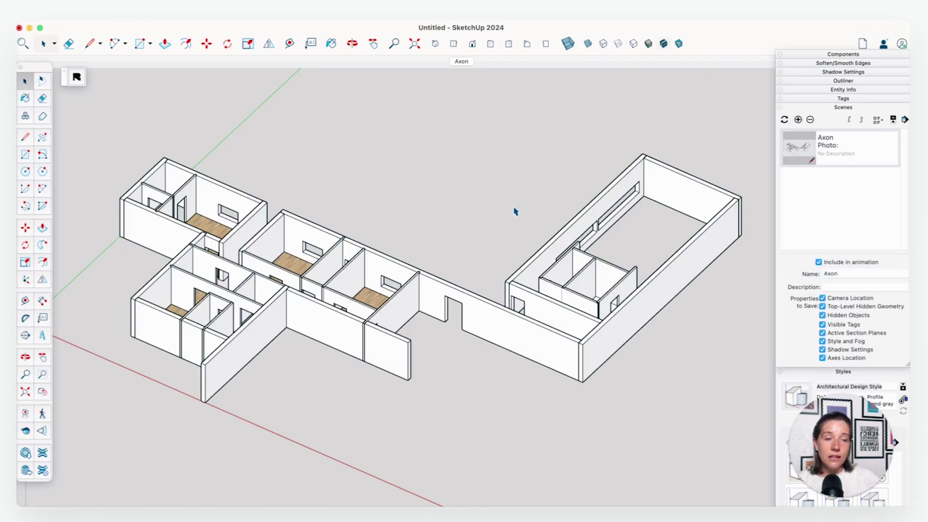
Zoom in on the wood-floored rooms and save that view as scene 'Axon 2'
middle_drag(516, 210, 462, 330)
scroll(558, 340, up, 5)
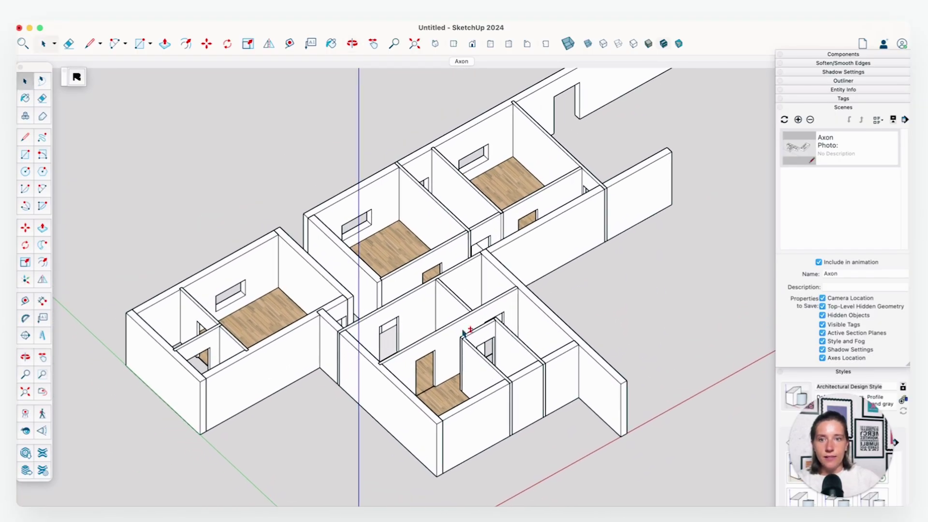
click(798, 119)
right_click(841, 187)
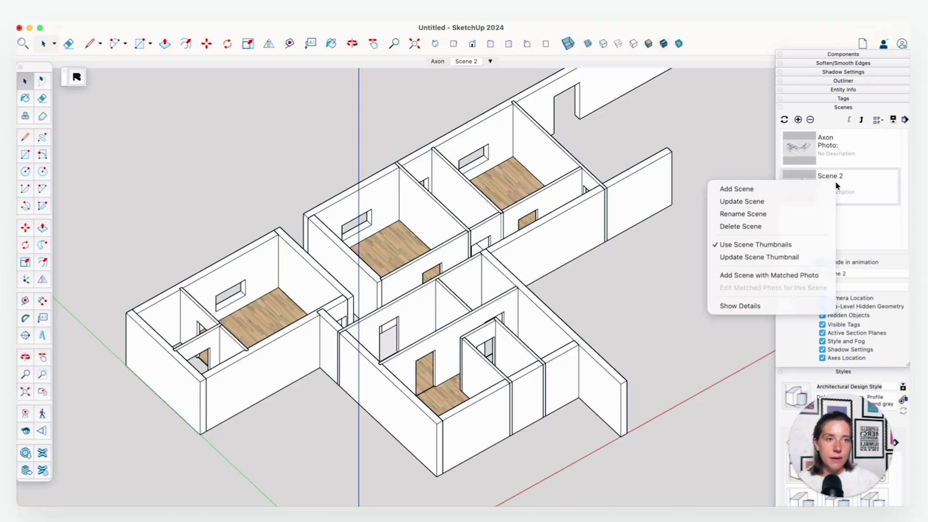
click(853, 275)
click(853, 274)
text(Axon 2)
key(Return)
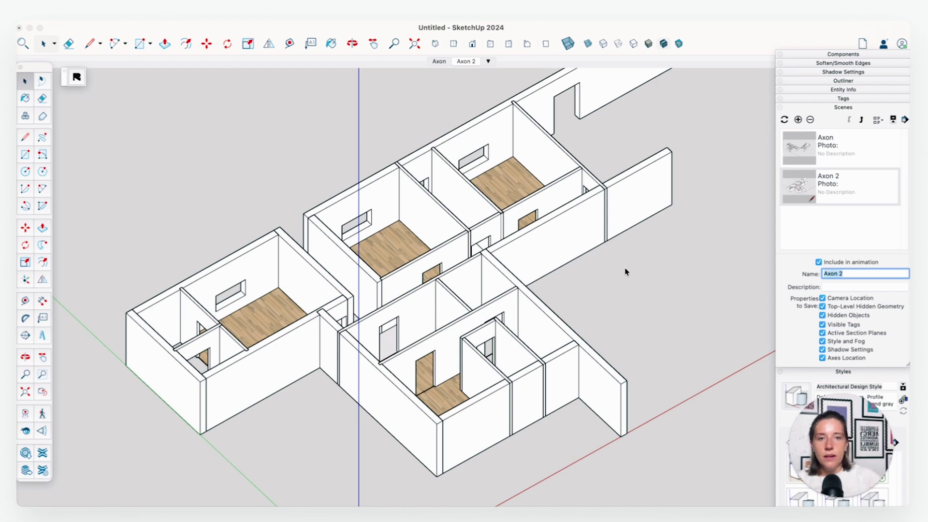
triple_click(486, 410)
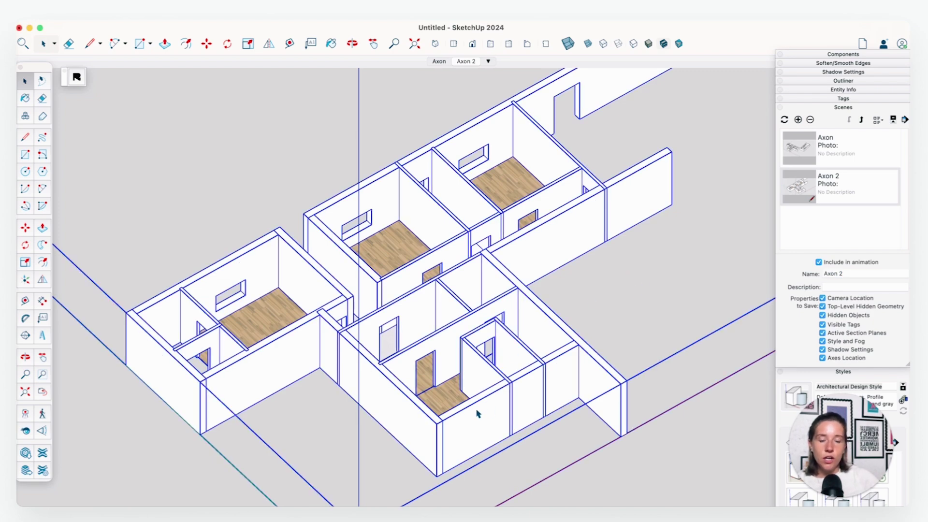
click(577, 309)
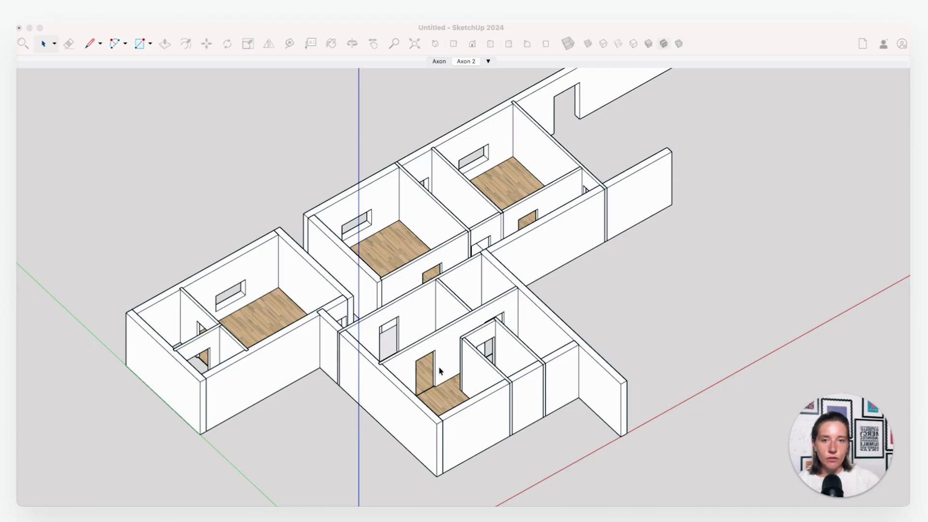
click(443, 401)
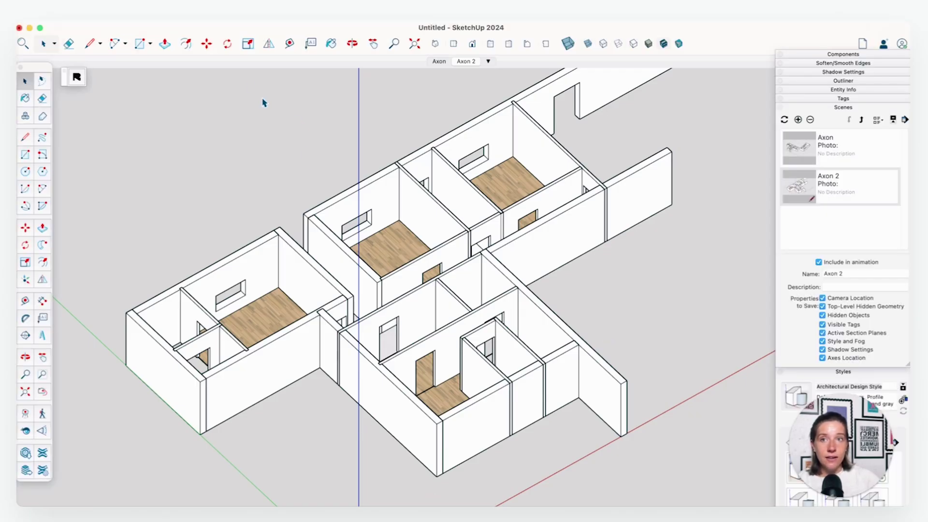
Place section plane Section 1 on the front wall and move it deeper into the rooms
click(286, 14)
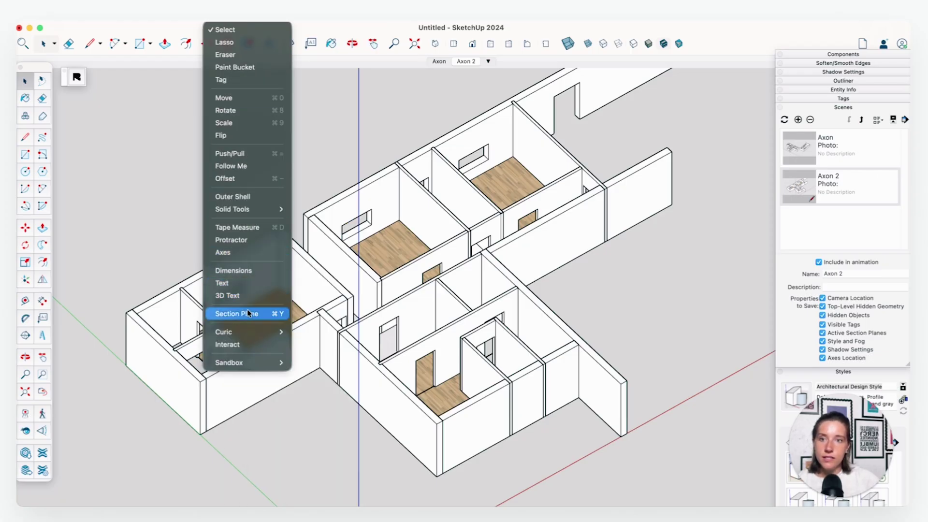
click(250, 314)
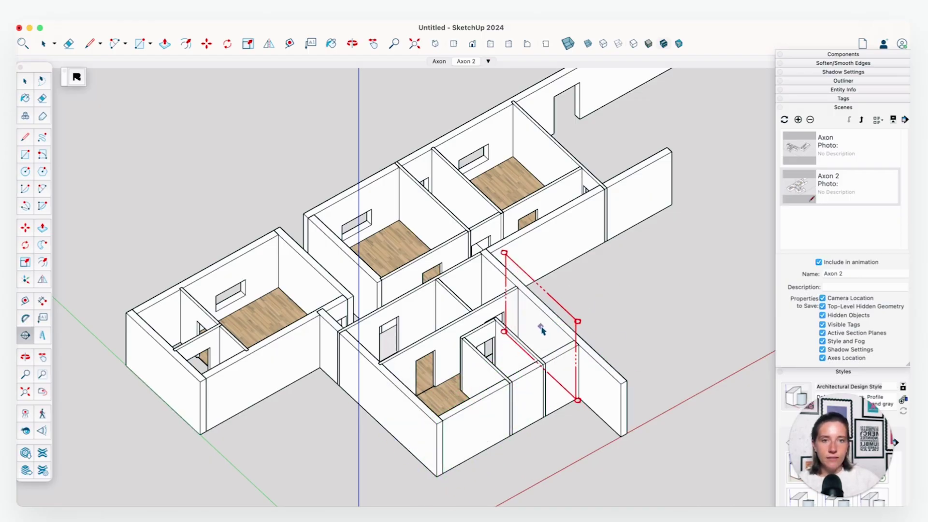
click(489, 429)
click(522, 317)
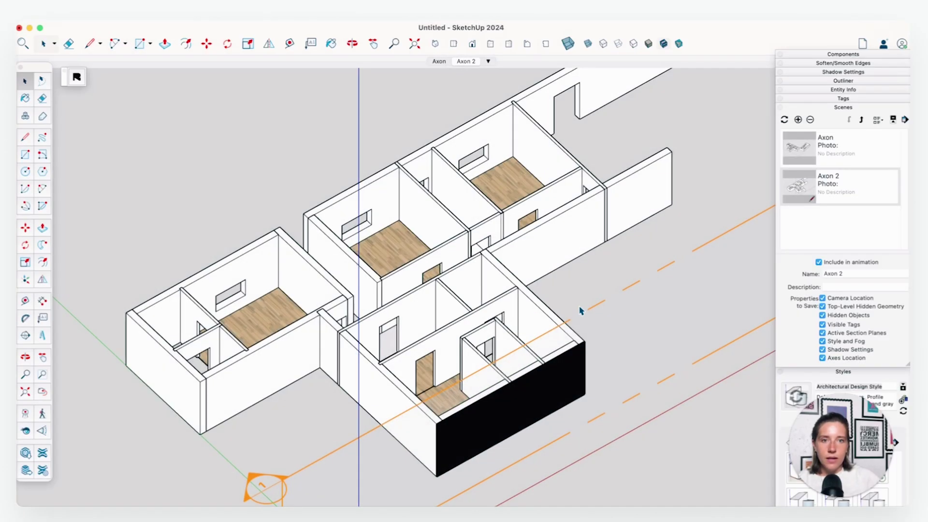
click(588, 312)
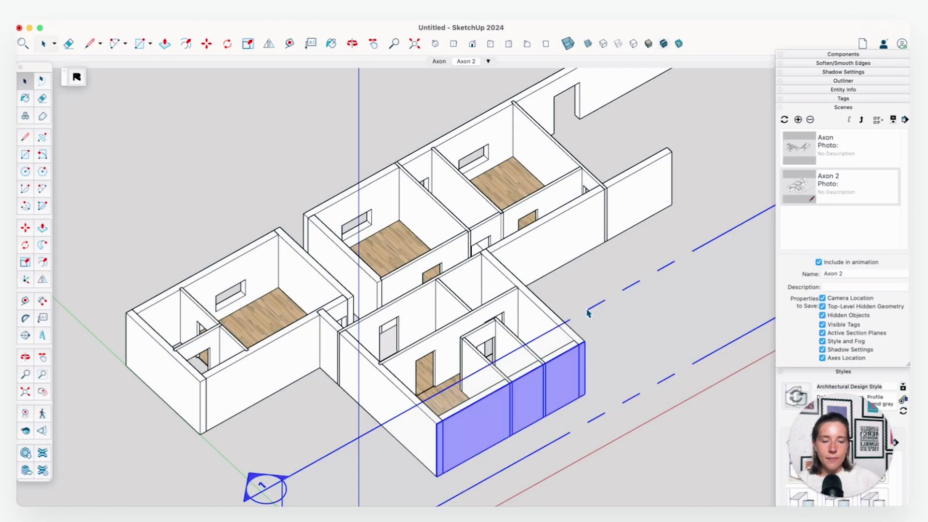
key(m)
click(655, 348)
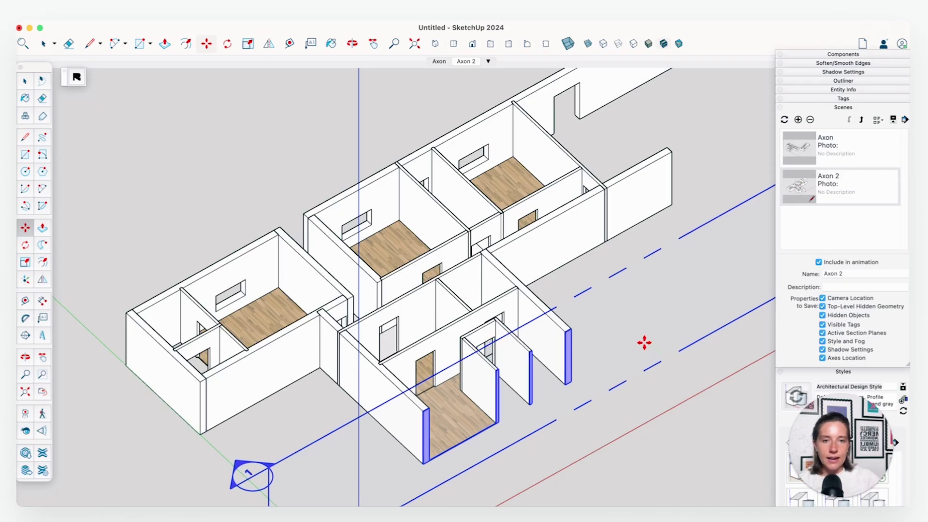
click(647, 346)
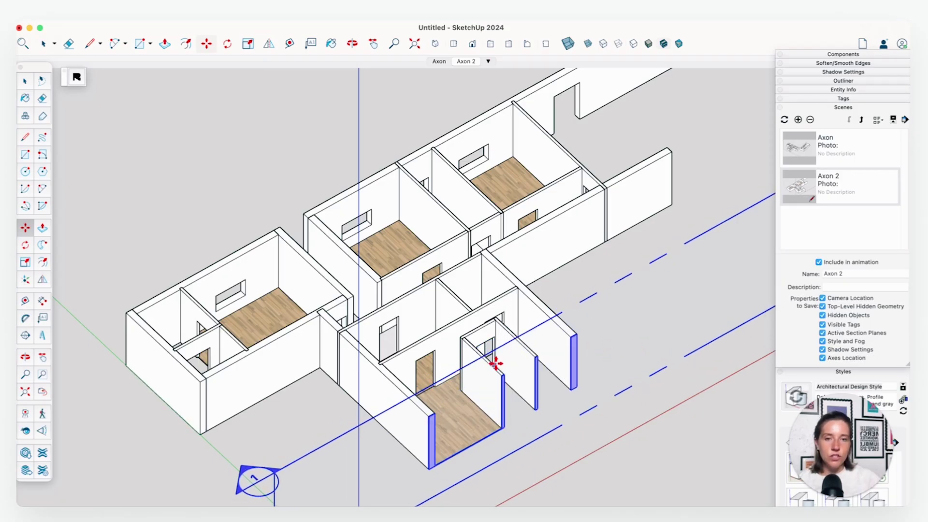
key(space)
click(600, 295)
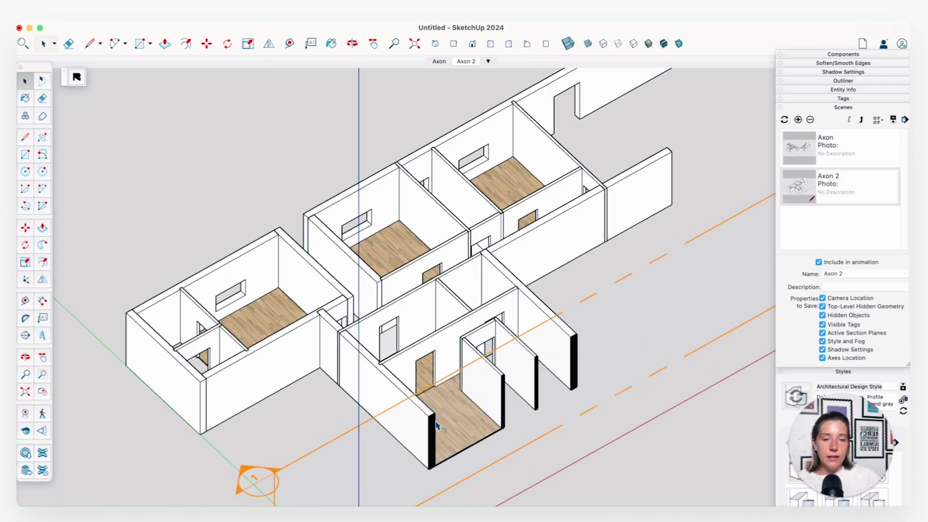
Select the section plane and delete it so the walls are whole again
triple_click(374, 393)
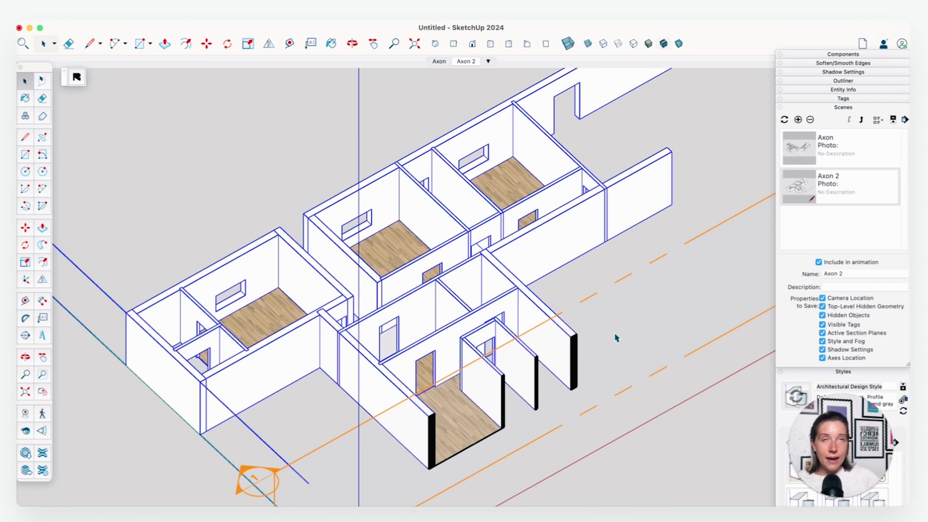
click(380, 389)
key(Escape)
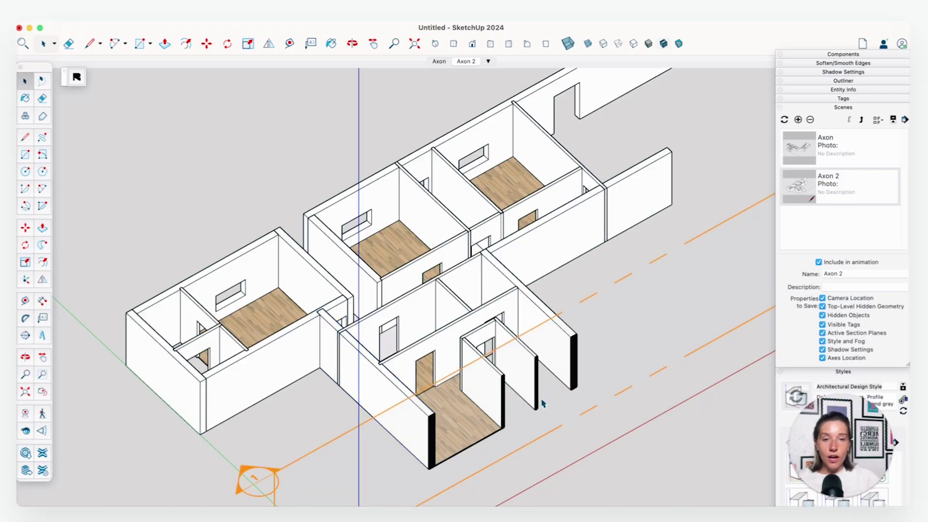
click(592, 304)
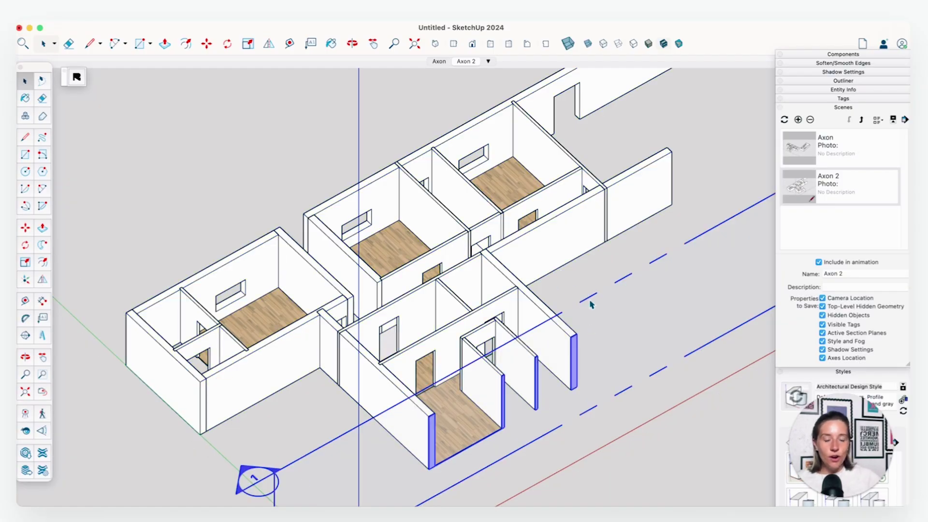
middle_drag(606, 382, 503, 400)
key(Delete)
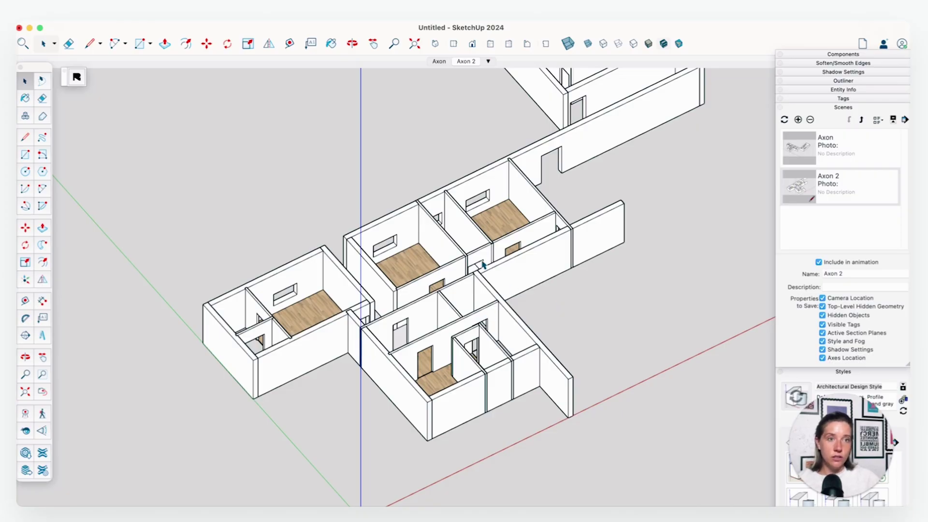
Recall the Axon scene, then the Axon 2 close-up scene
click(842, 156)
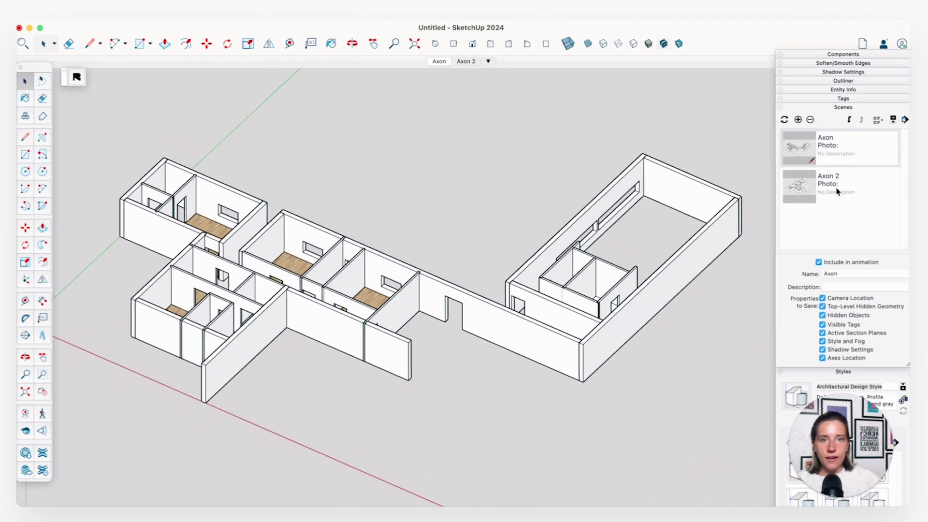
click(838, 191)
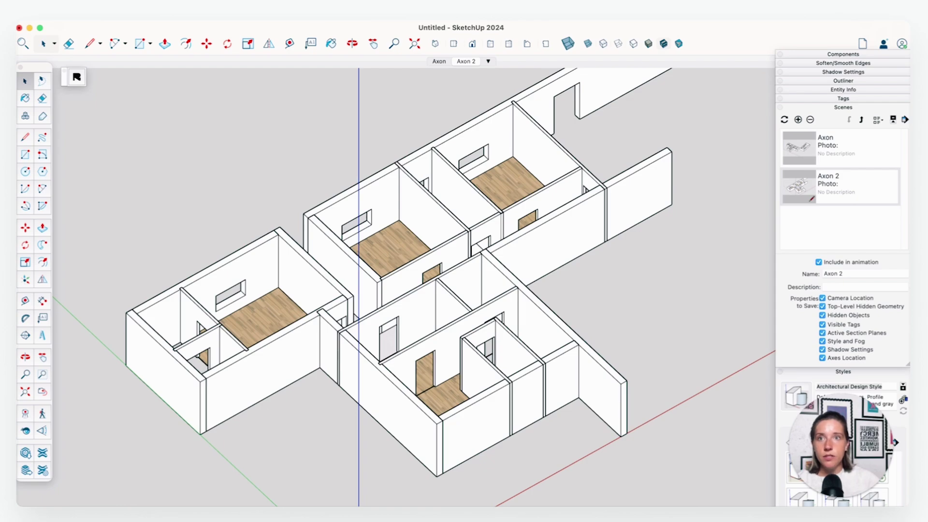
Place a section plane on the long wall of the front row of rooms and accept its name
click(217, 15)
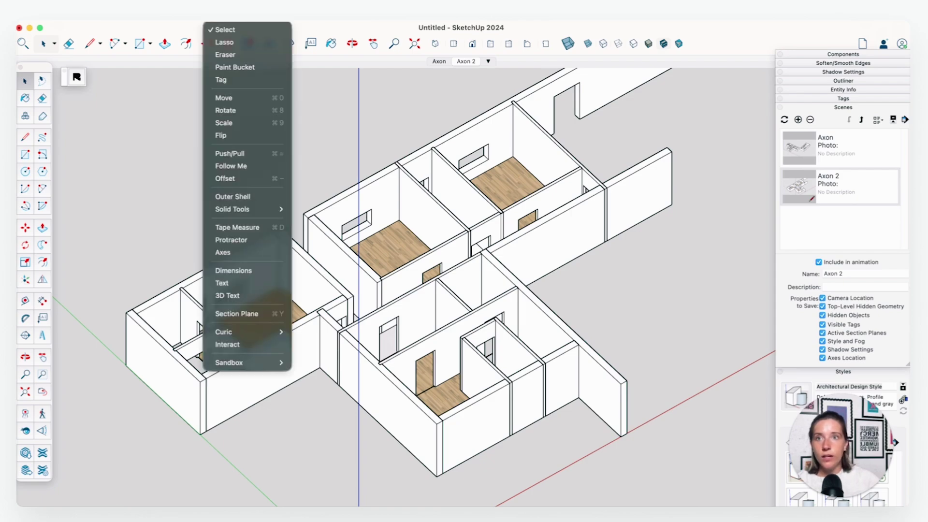
click(249, 313)
middle_drag(533, 394, 220, 285)
key(space)
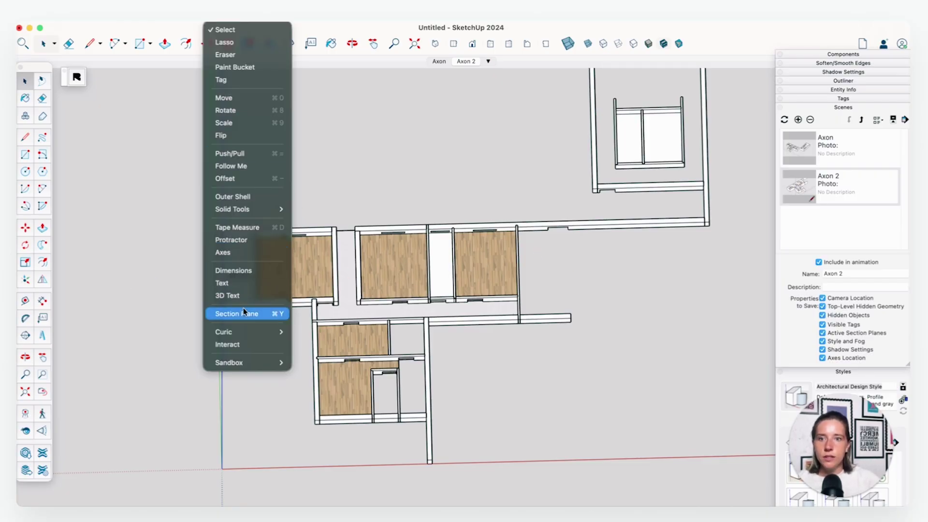
click(244, 314)
middle_drag(466, 353, 528, 87)
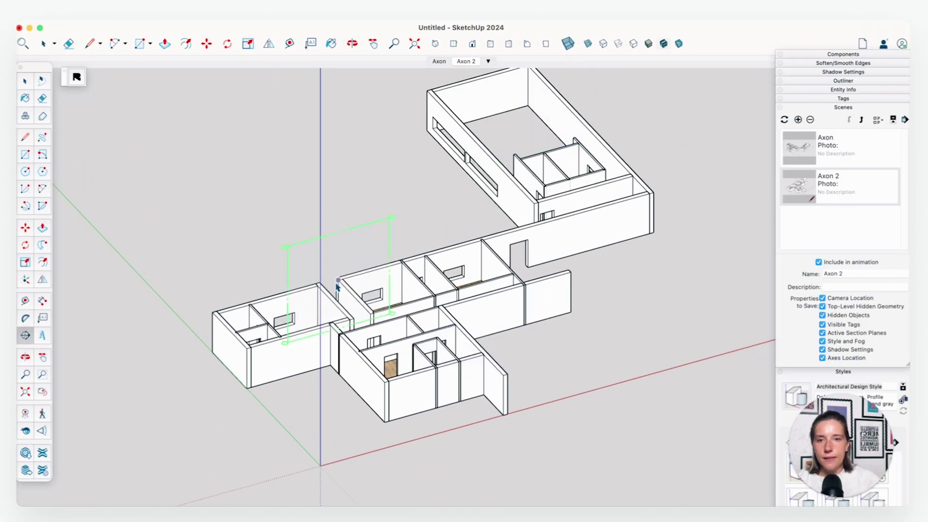
click(297, 356)
click(528, 318)
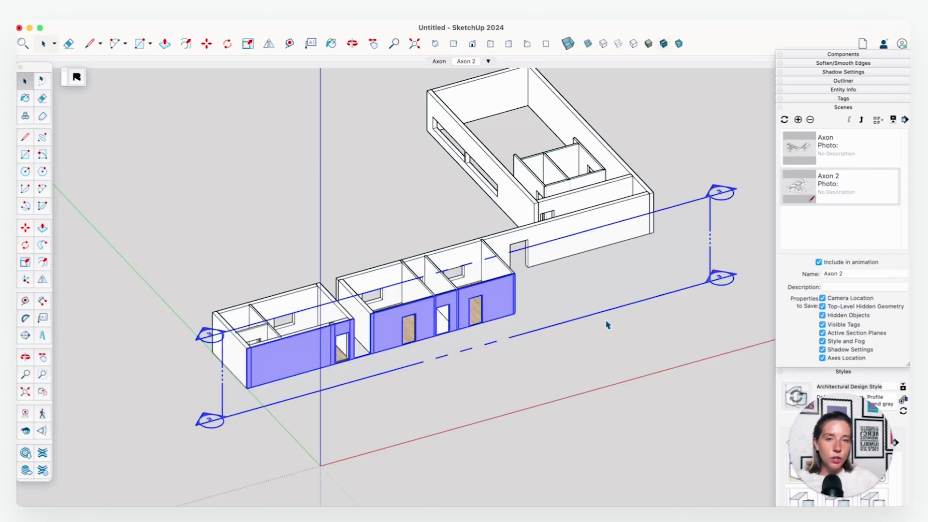
click(607, 325)
Move the section plane to its new position and orbit to check the exposed room interiors
click(580, 320)
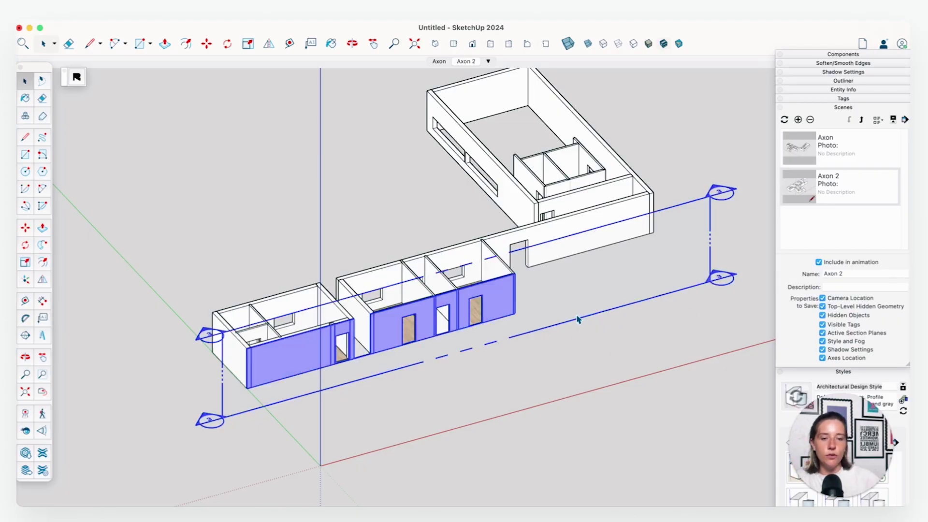
key(m)
click(571, 340)
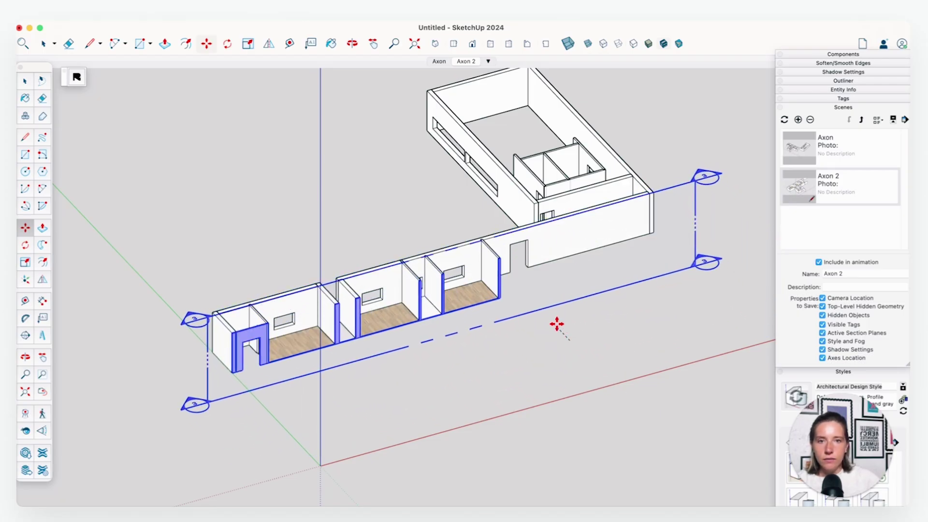
click(554, 322)
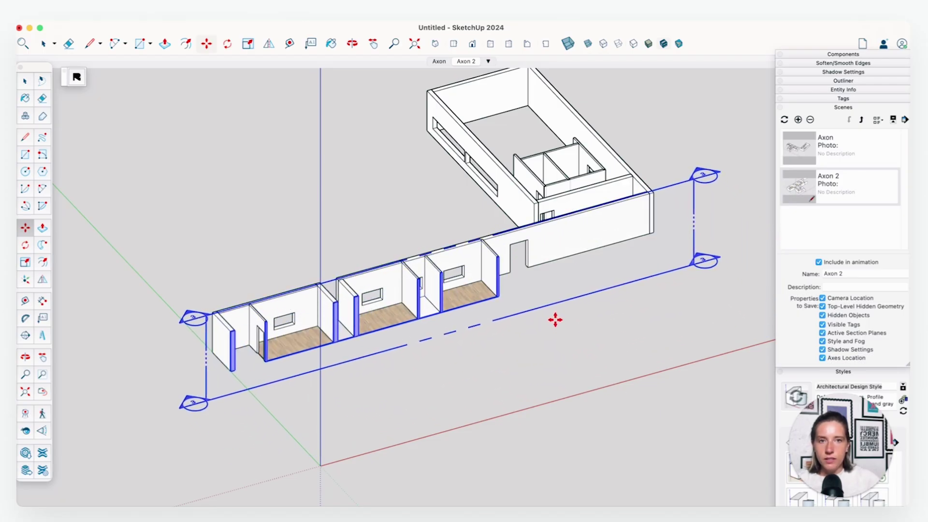
key(space)
key(shift+x)
key(super+3)
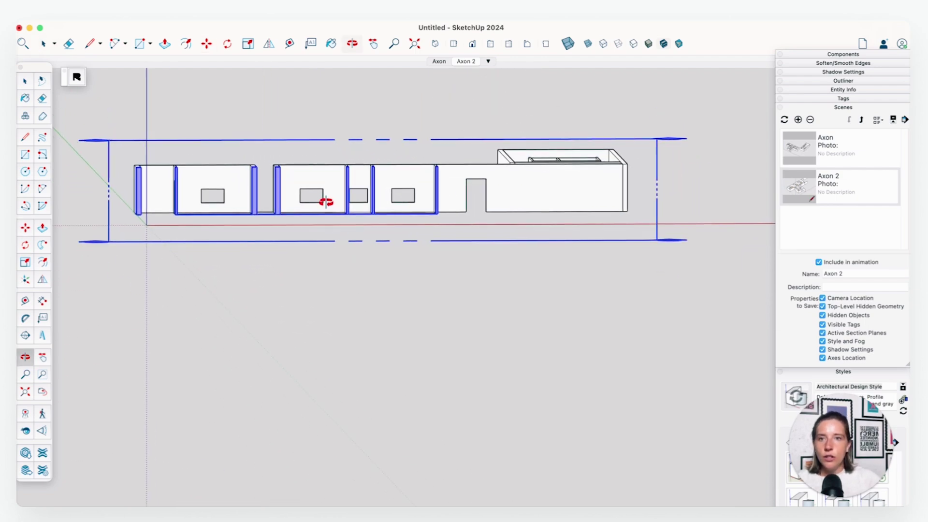
key(super+1)
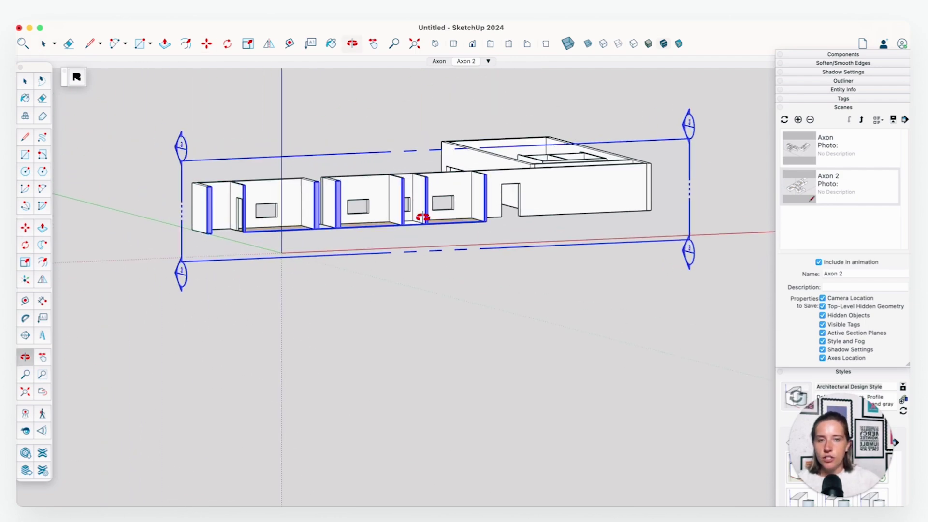
key(space)
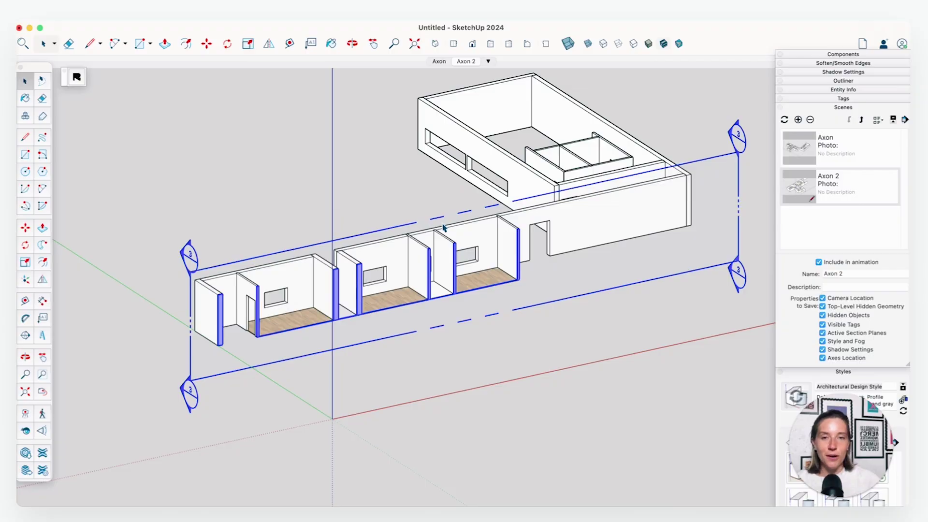
middle_drag(423, 240, 486, 173)
middle_drag(321, 286, 460, 208)
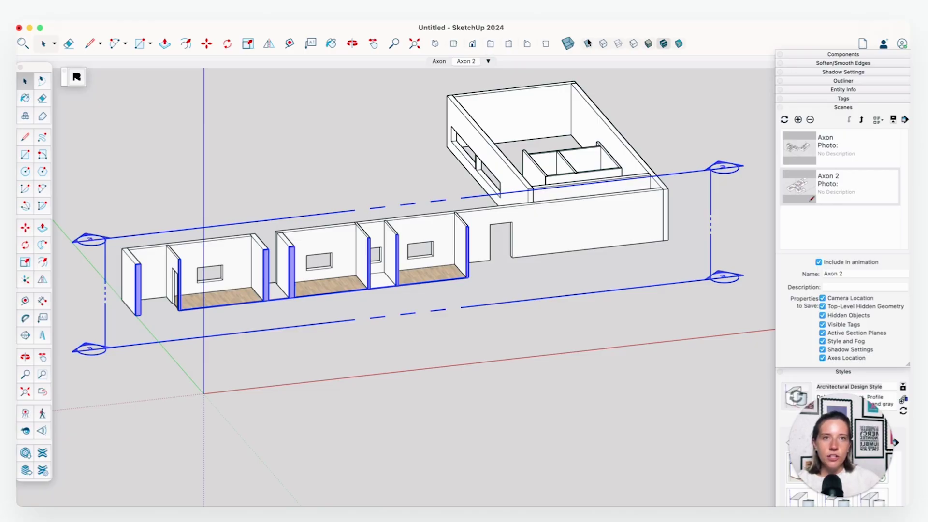
Switch to the Front standard view and deselect so the bold cut walls show
right_click(722, 46)
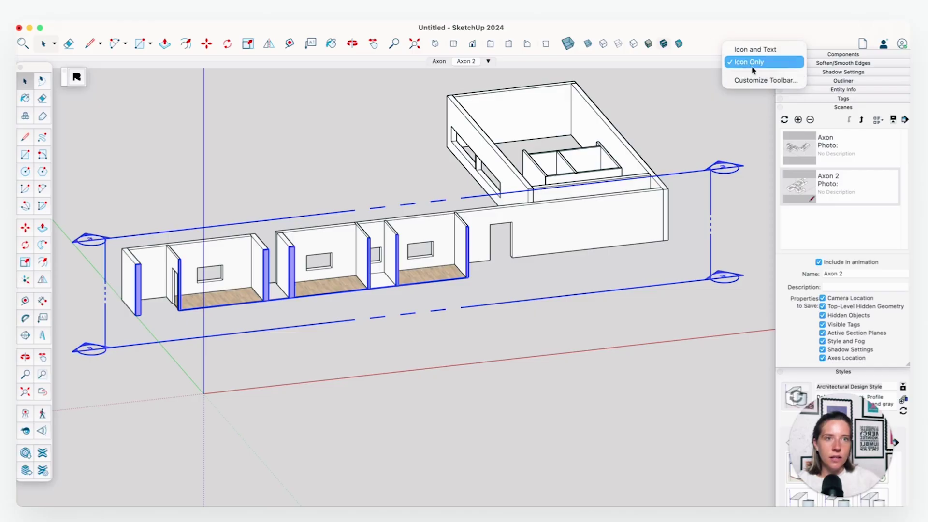
click(684, 47)
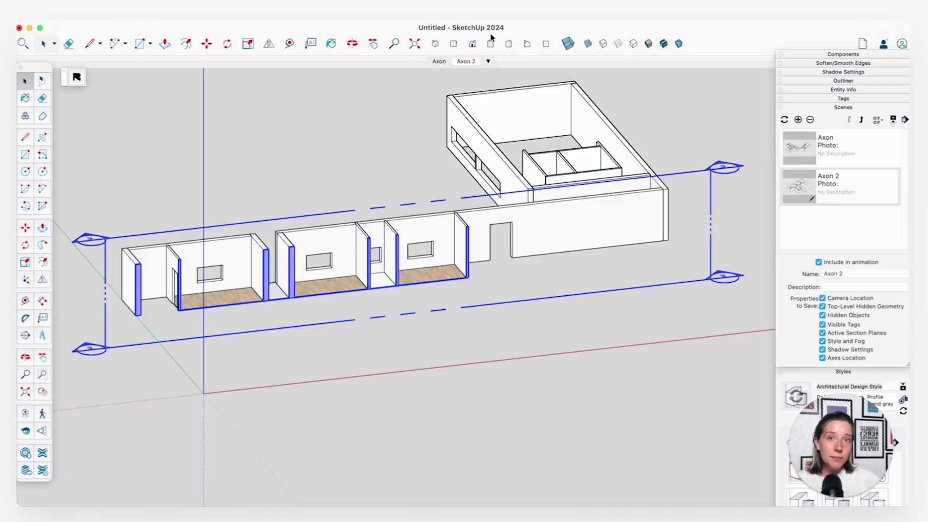
click(474, 44)
click(490, 44)
click(472, 44)
click(406, 159)
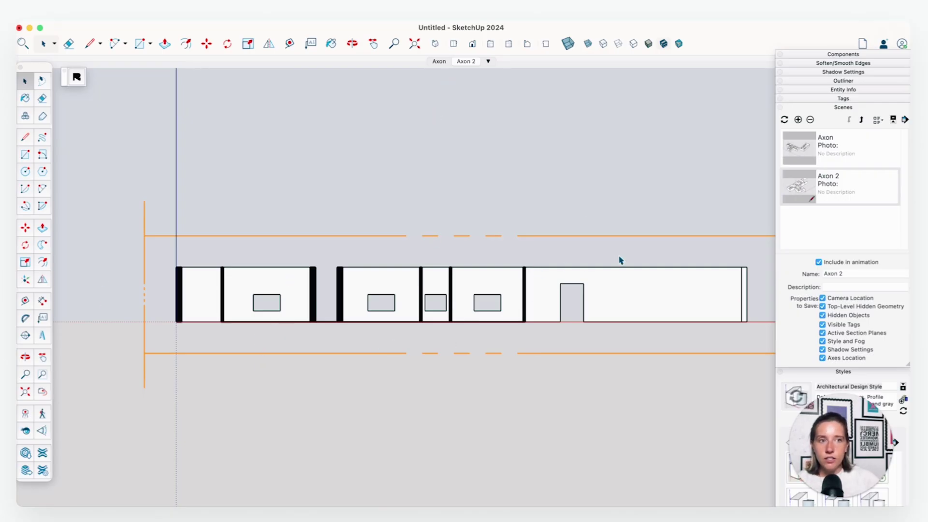
Add Scene 3 from the current view despite the style warning and rename it 'Section'
click(799, 120)
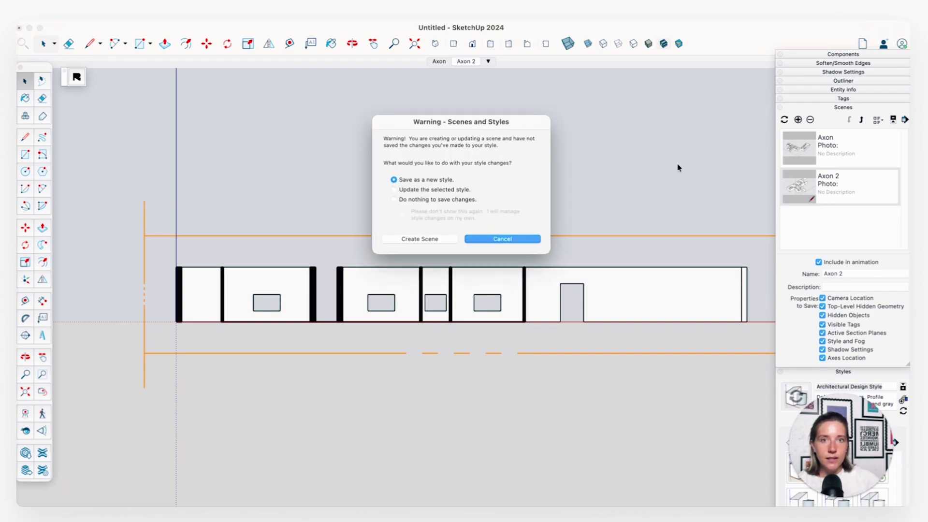
click(443, 241)
right_click(852, 224)
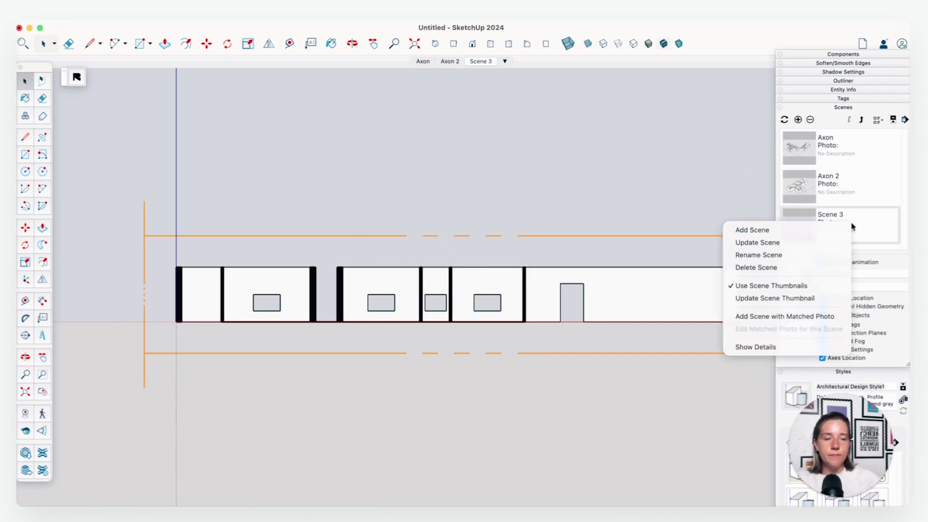
click(761, 255)
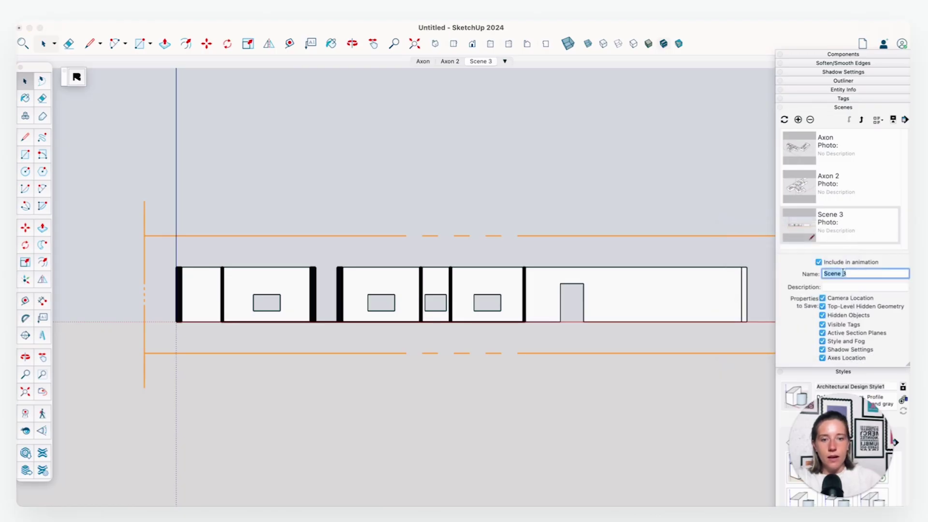
text(Section)
key(Return)
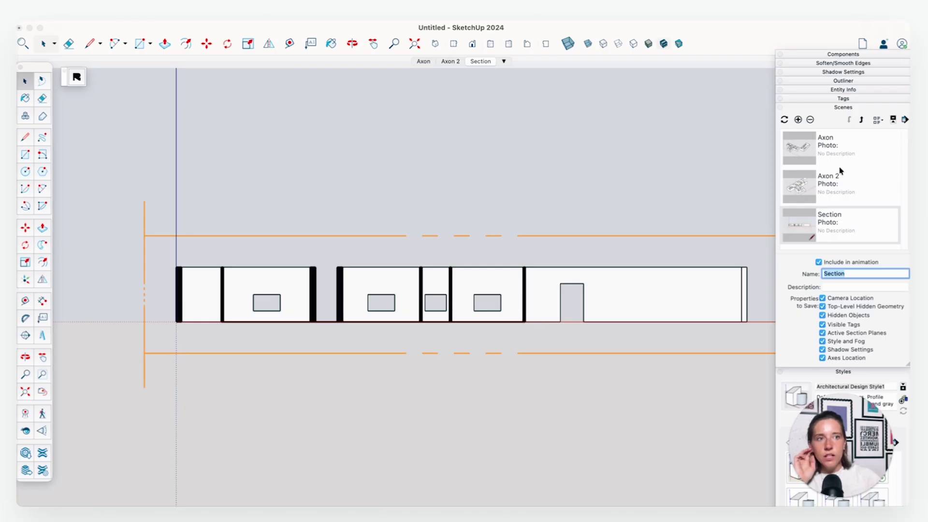
Preview the Axon, Axon 2 and Section scenes one after another
double_click(842, 159)
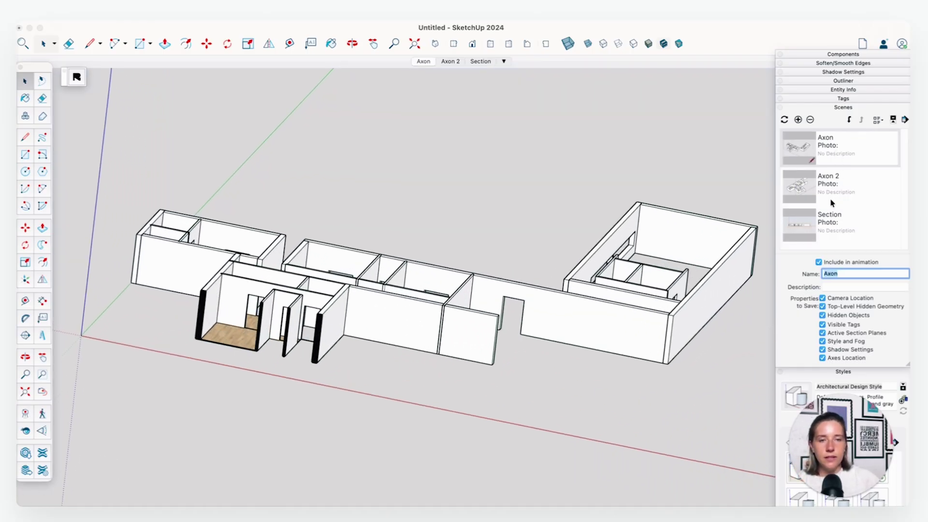
double_click(835, 188)
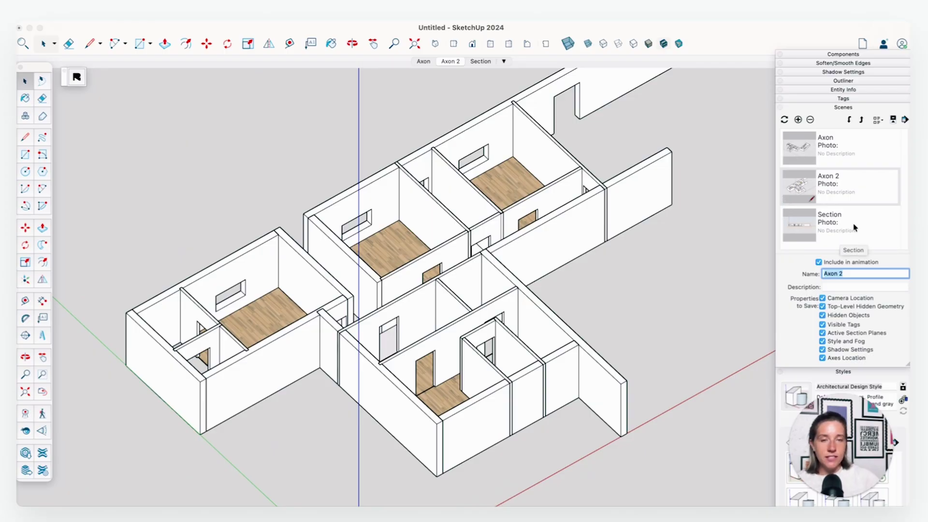
double_click(830, 222)
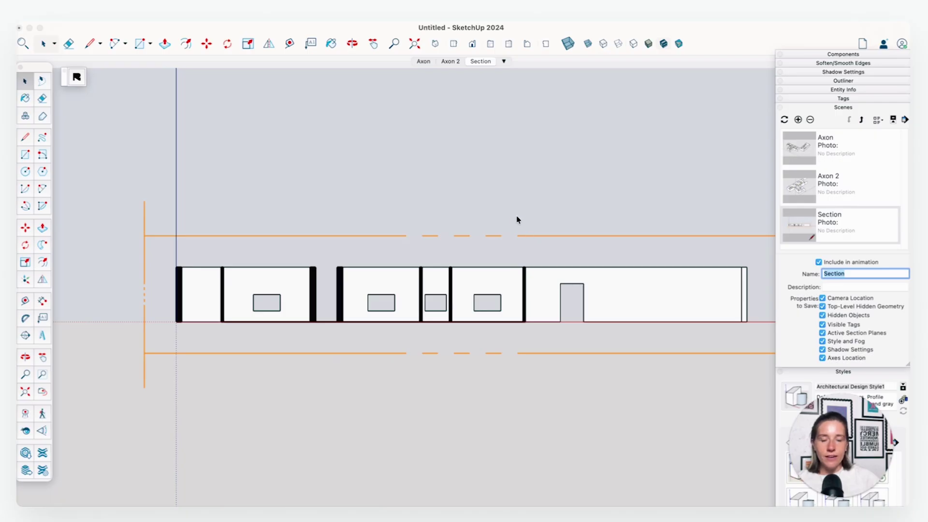
click(517, 220)
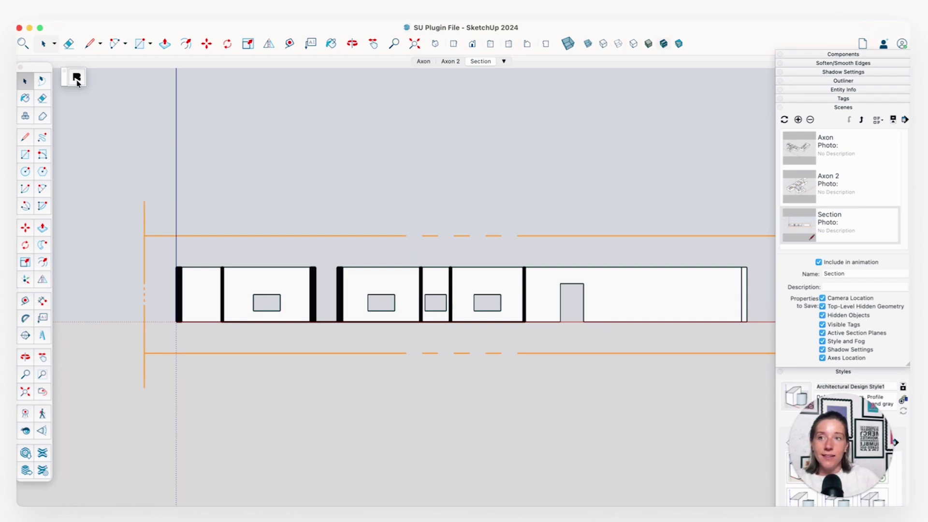
Export the Axon, Axon 2 and Section scenes to Rayon from the Import/Export window
click(77, 78)
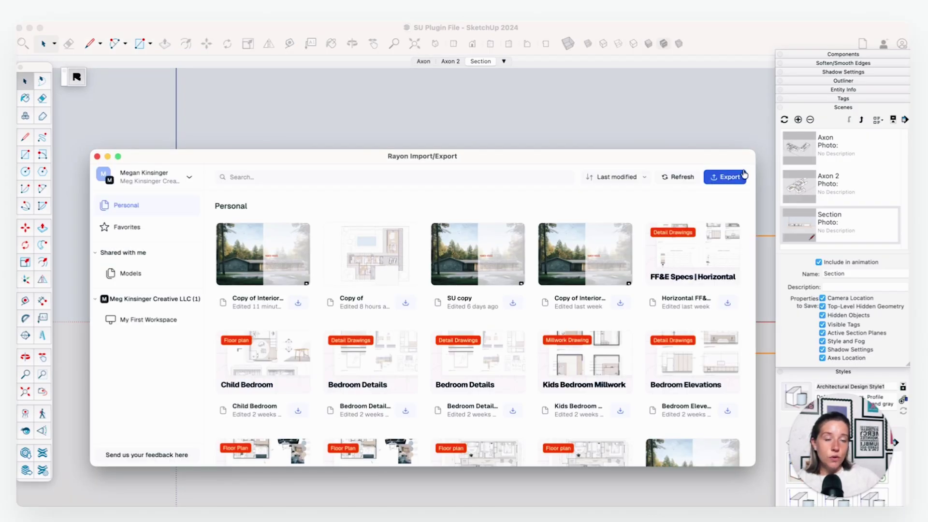
click(736, 179)
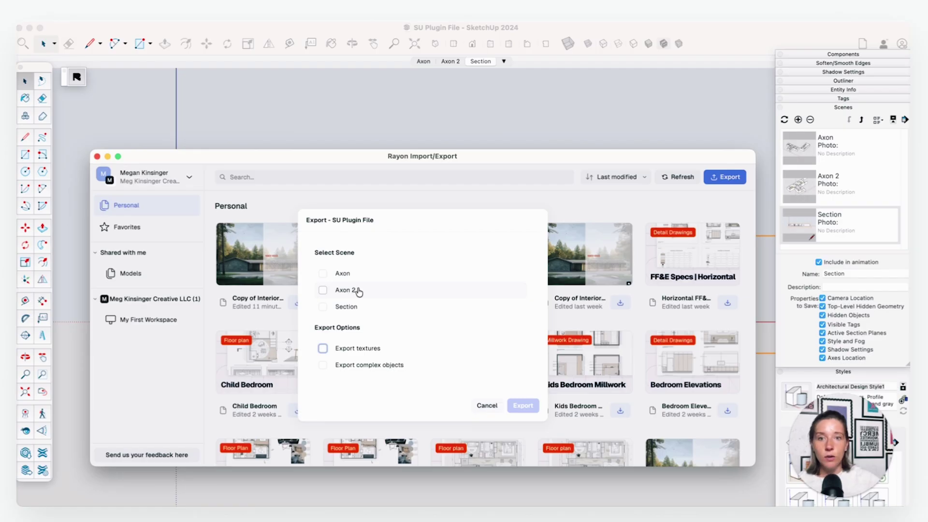
click(350, 274)
click(351, 290)
click(350, 307)
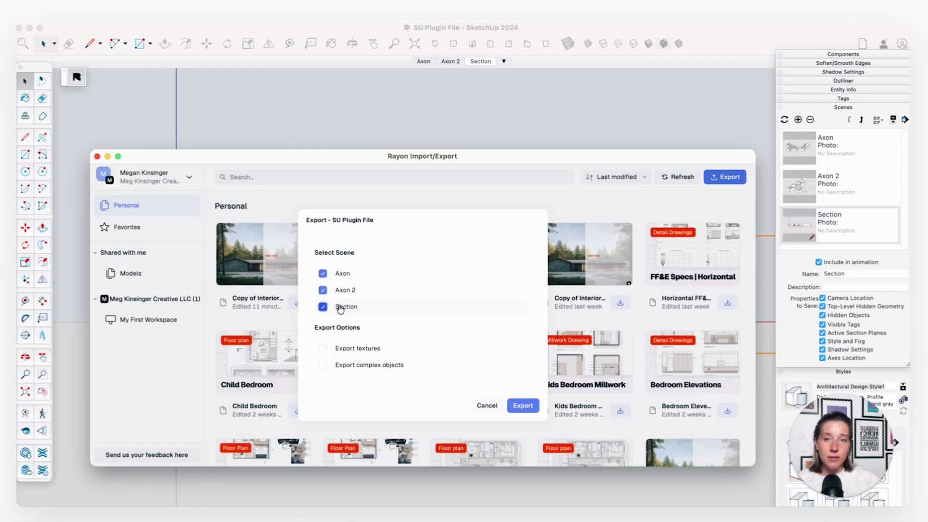
click(529, 409)
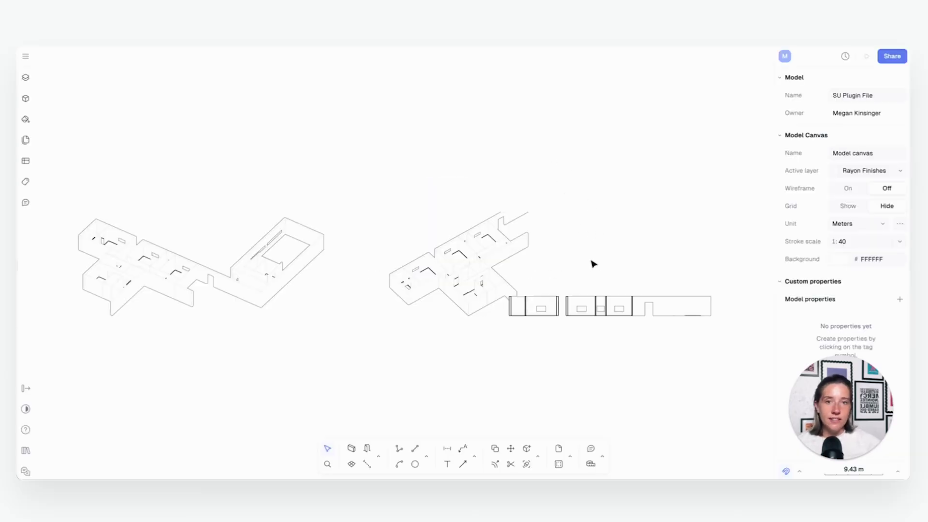
Move the Section elevation strip below the two axon drawings
click(276, 275)
key(Escape)
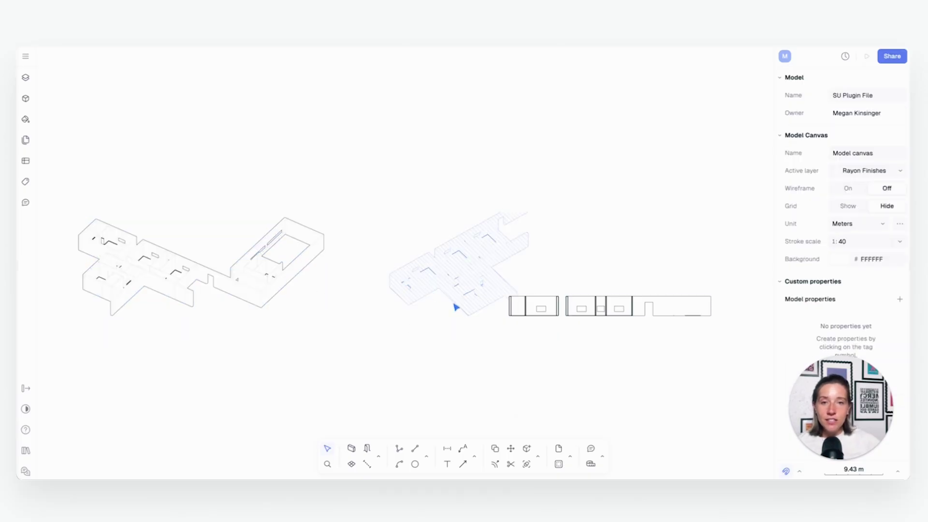
click(458, 307)
key(Escape)
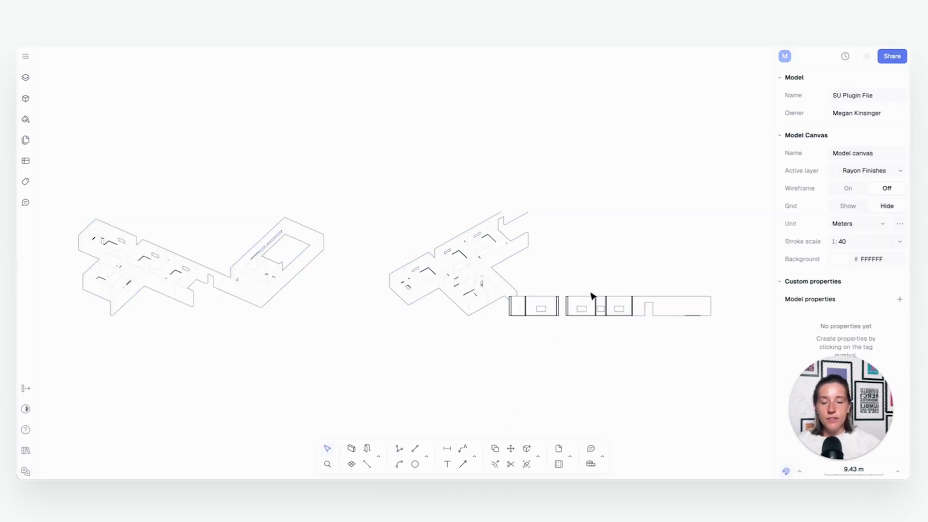
click(257, 284)
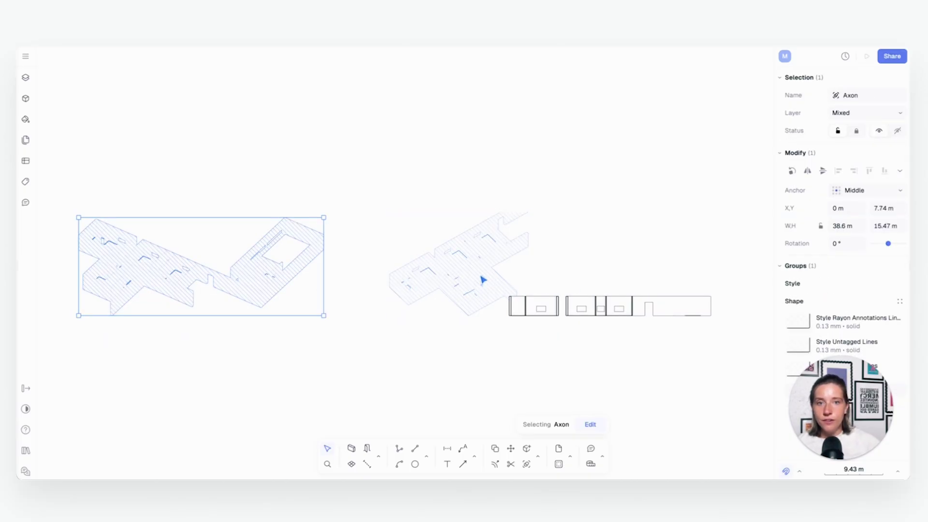
click(483, 280)
click(641, 313)
mouse_move(637, 312)
mouse_down()
mouse_move(479, 358)
mouse_move(379, 364)
mouse_up()
key(Escape)
Align Axon 2 with the other drawings, nudge the Section strip, and zoom to fit
click(461, 279)
mouse_move(462, 279)
mouse_down()
mouse_move(427, 265)
mouse_move(447, 275)
mouse_up()
key(Escape)
click(397, 365)
drag(396, 361, 389, 358)
key(shift+1)
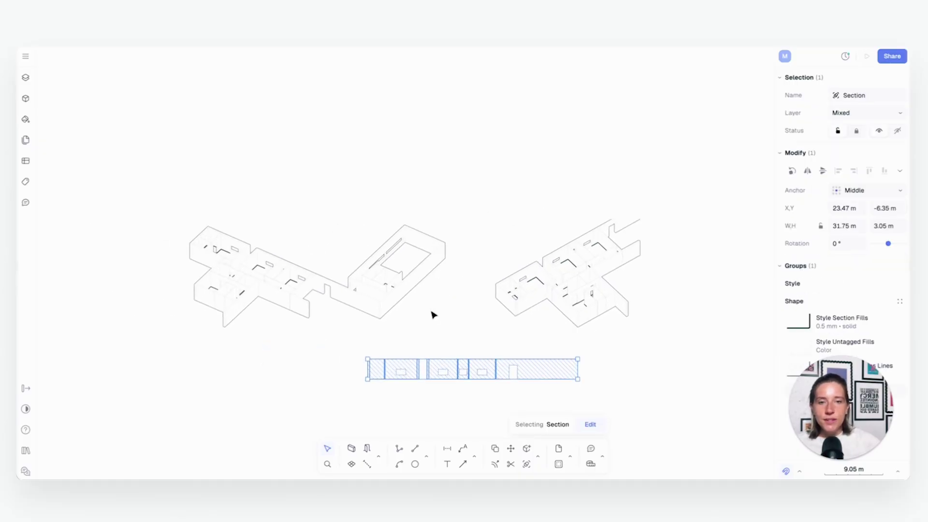
middle_drag(437, 314, 454, 284)
scroll(412, 291, up, 2)
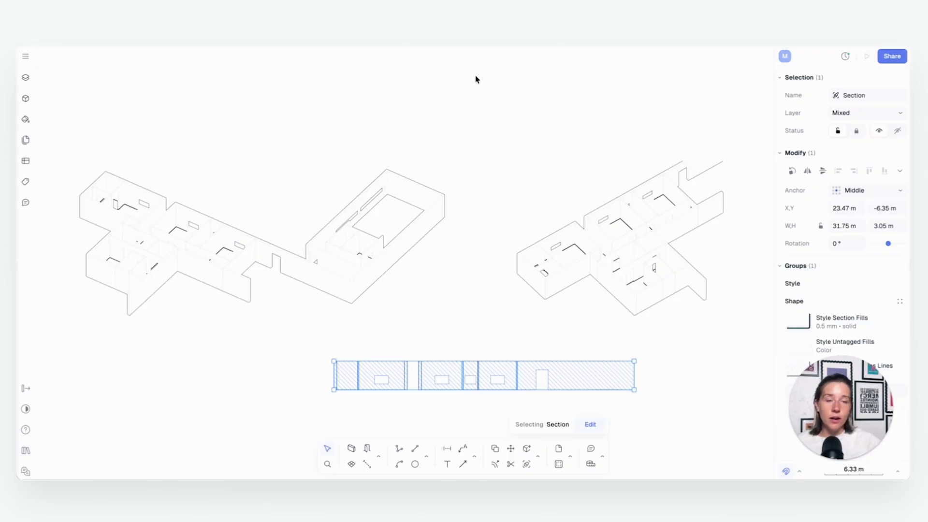
Enter editing of the Axon drawing and click through its hatched wall faces
double_click(441, 224)
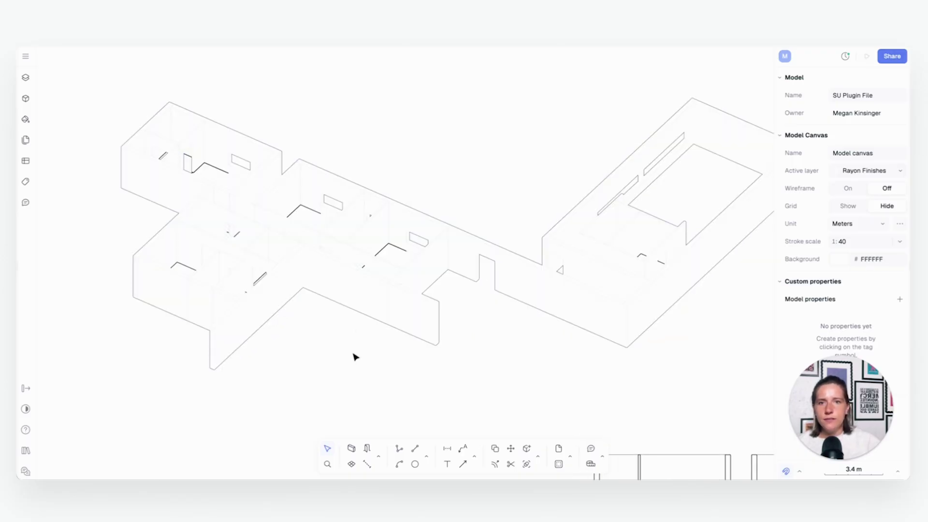
double_click(309, 264)
click(318, 260)
click(282, 286)
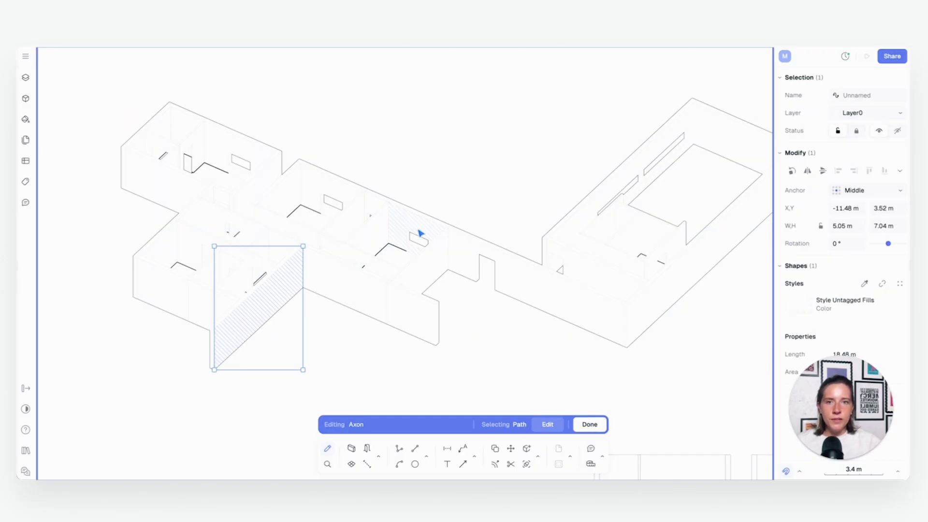
click(476, 243)
click(472, 251)
click(476, 252)
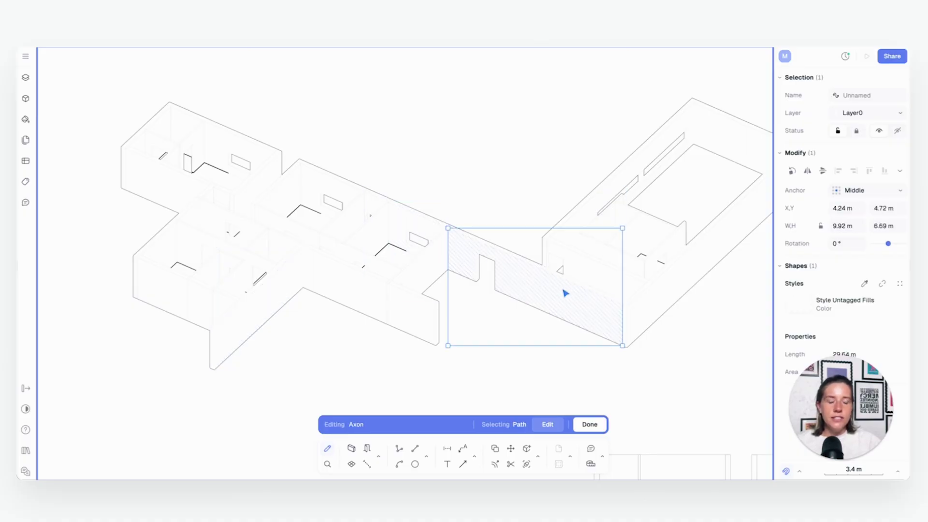
click(416, 220)
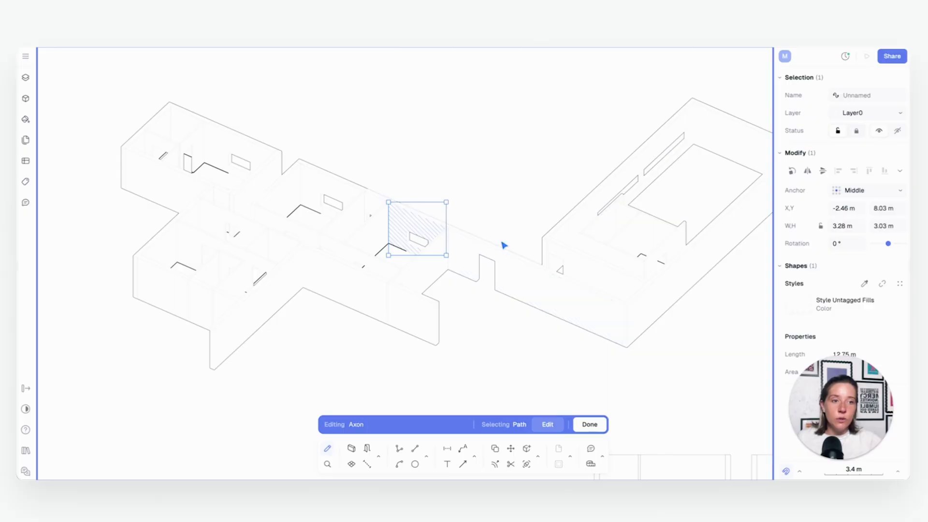
click(375, 205)
click(336, 181)
key(Escape)
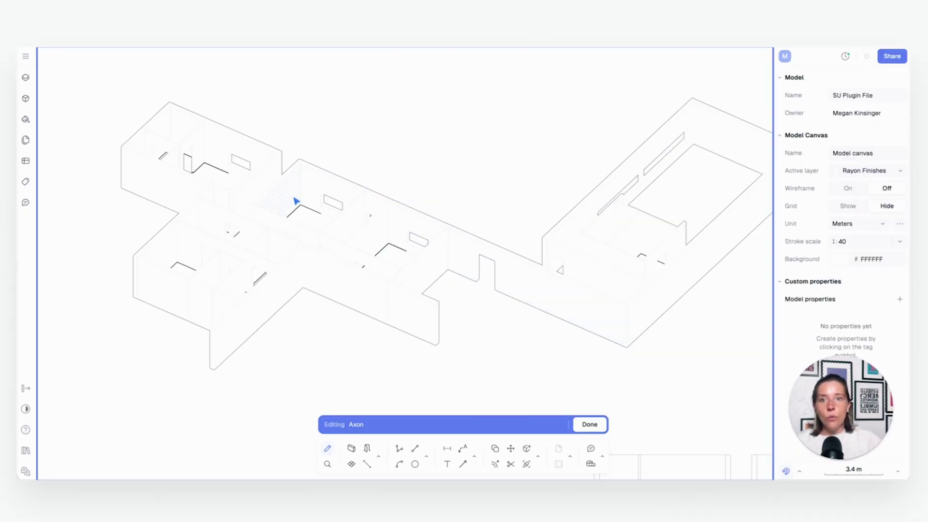
click(294, 200)
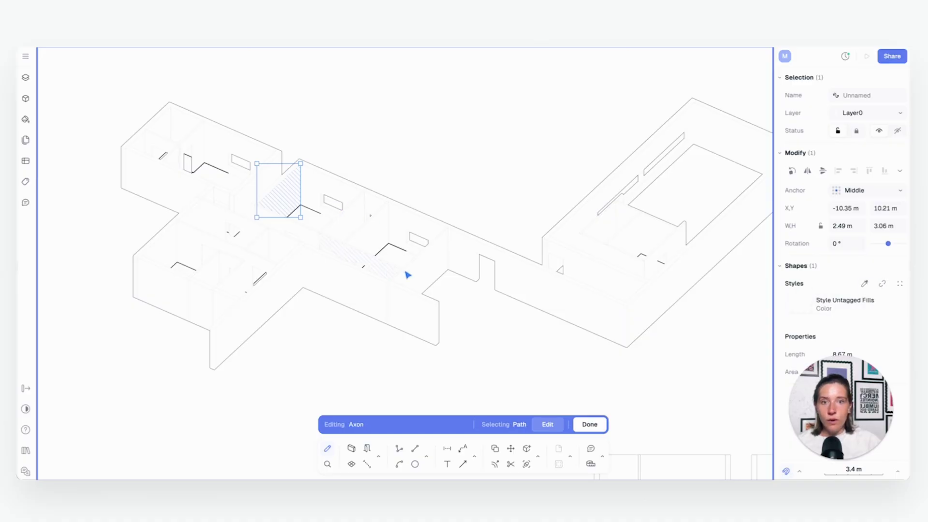
Select the long outer wall on the right side of the large wing
middle_drag(342, 317, 237, 279)
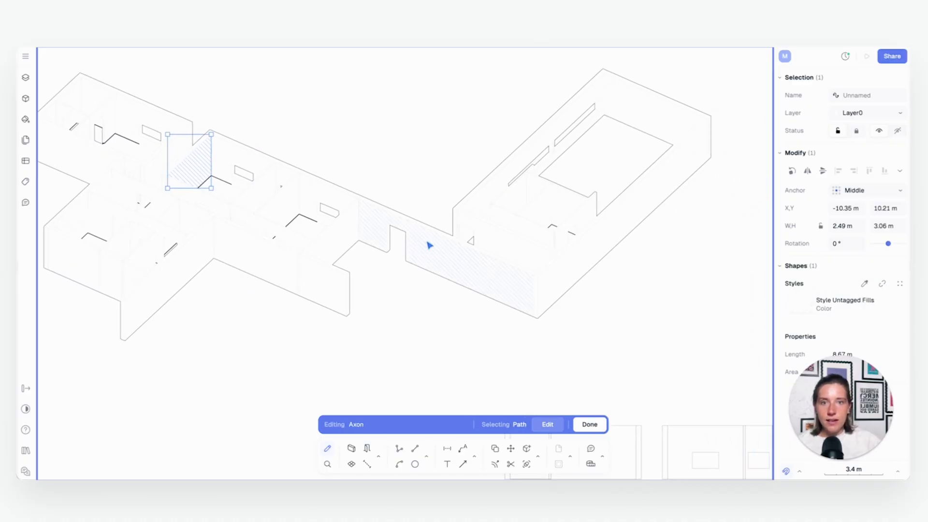
click(429, 245)
click(561, 265)
scroll(604, 257, right, 3)
ctrl+scroll(599, 257, up, 1)
ctrl+scroll(599, 256, up, 1)
scroll(597, 249, right, 3)
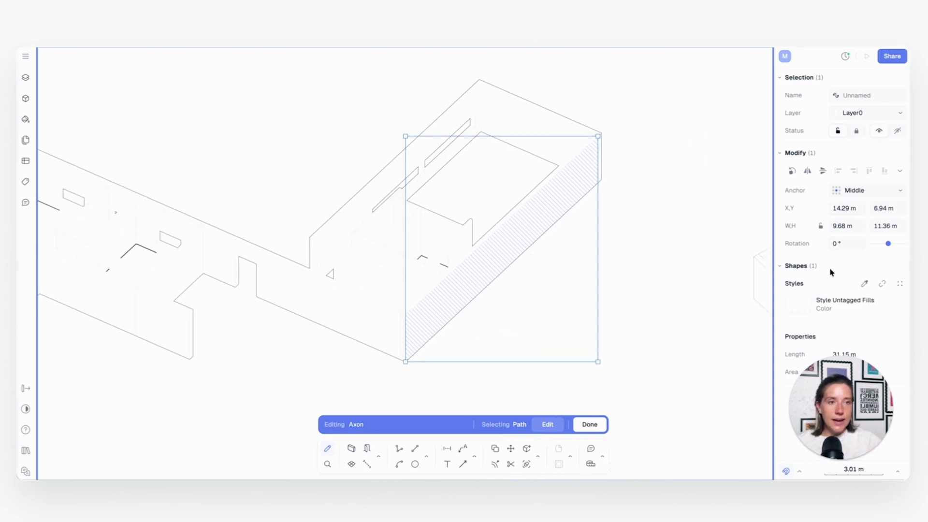
Detach the outer wall's style and fill it with the Brick Rustique texture
click(883, 284)
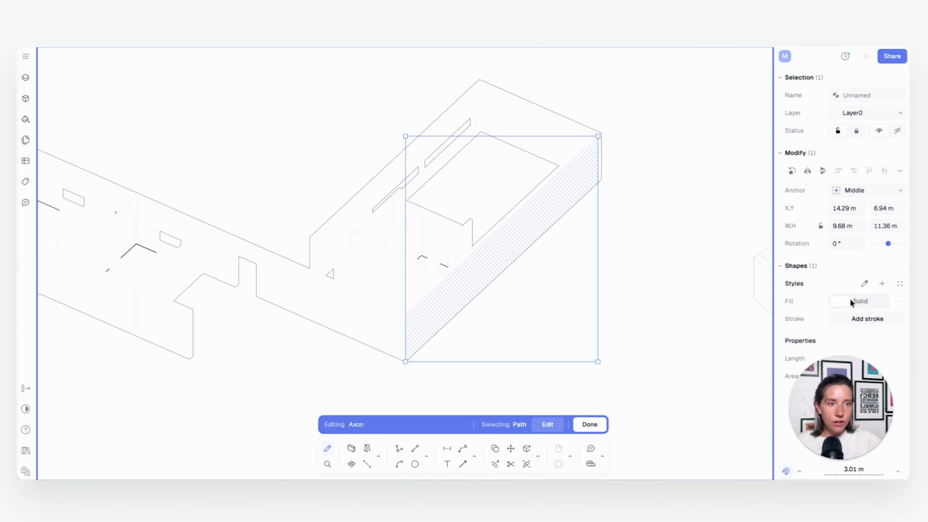
click(841, 303)
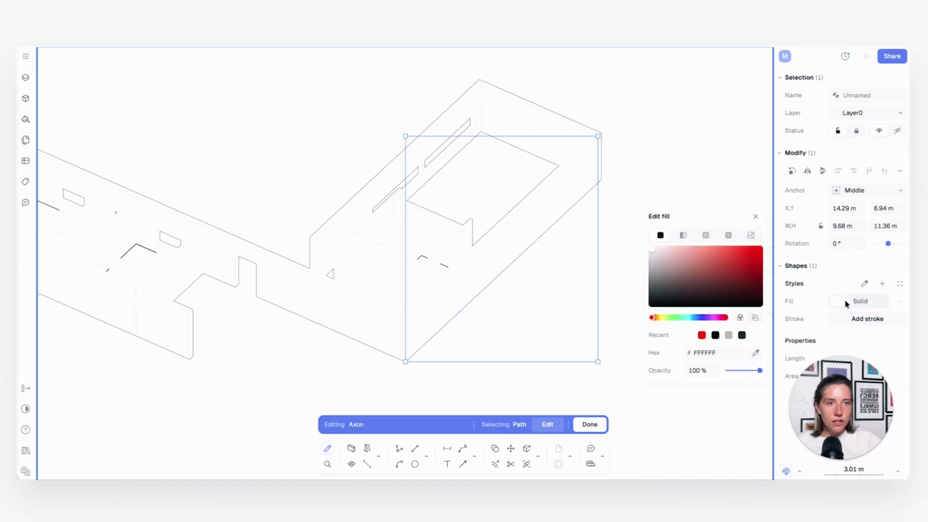
click(684, 236)
click(705, 235)
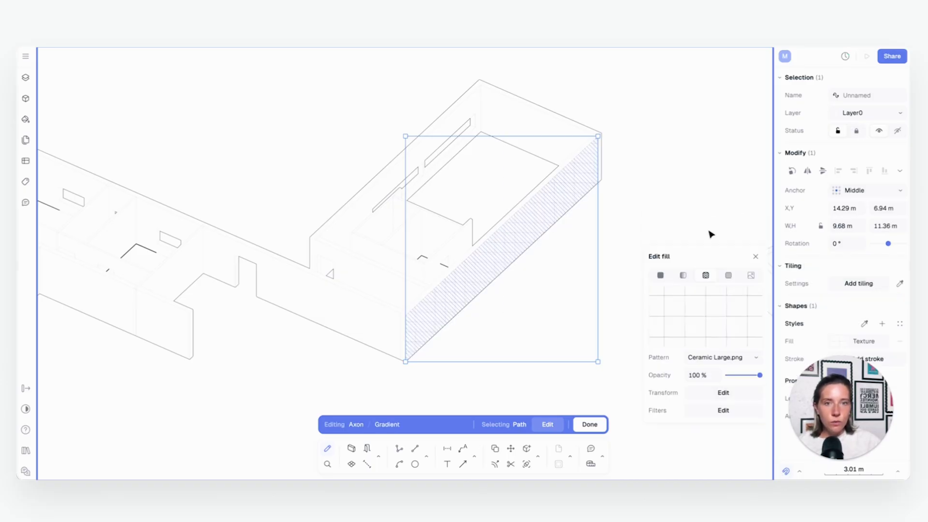
click(728, 275)
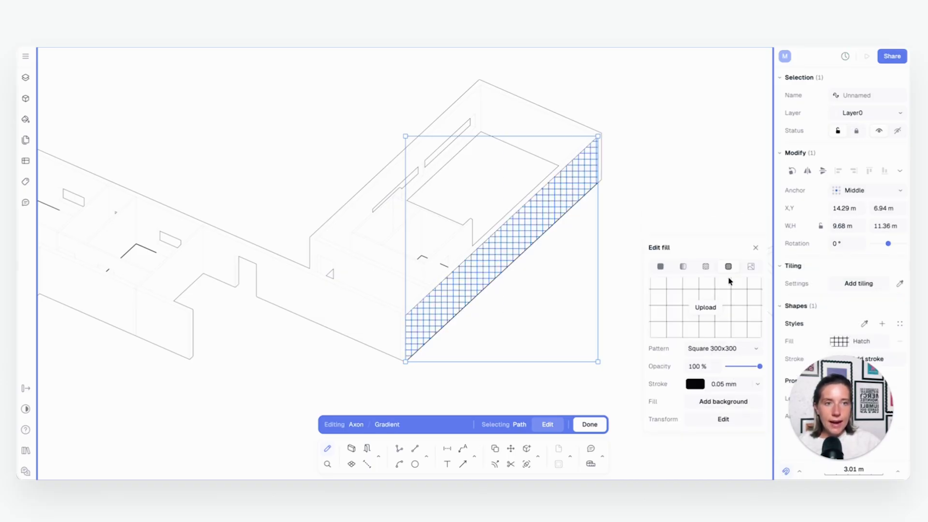
click(716, 349)
click(715, 349)
click(705, 266)
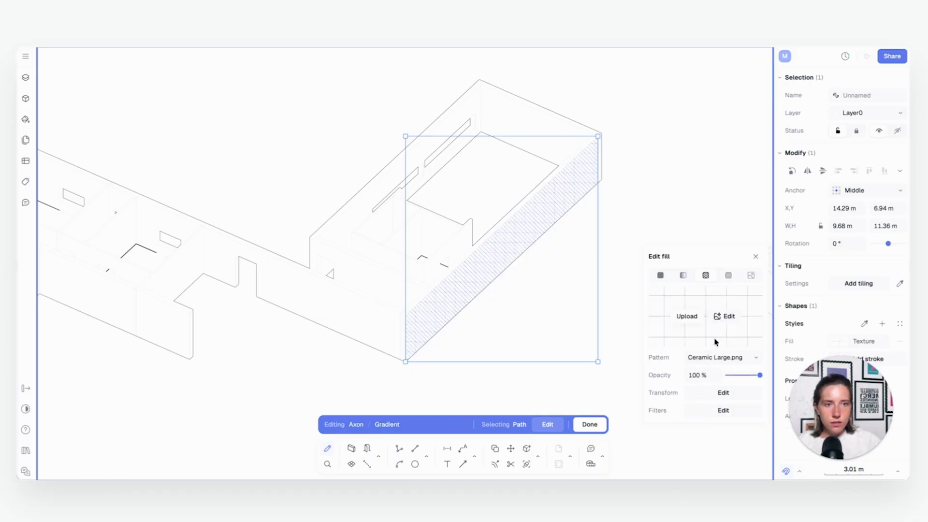
click(715, 358)
scroll(718, 264, down, 3)
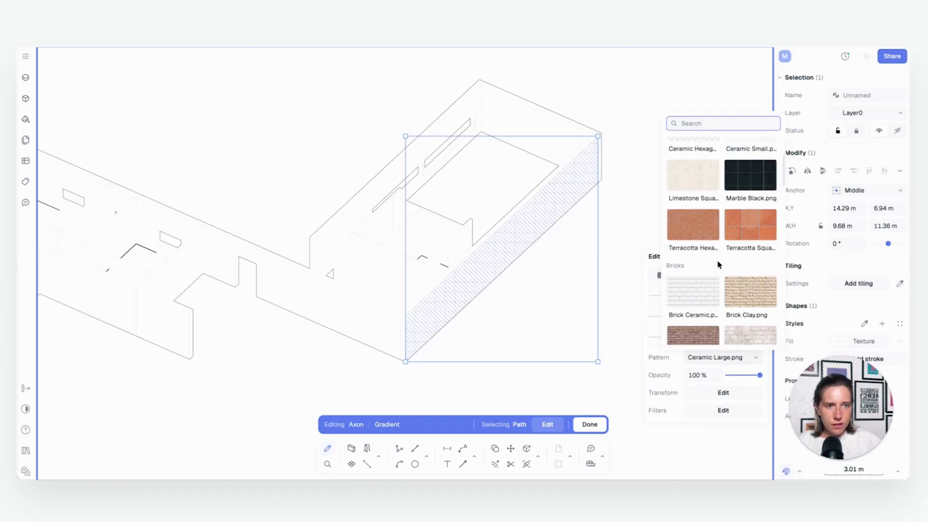
scroll(715, 263, down, 1)
click(712, 263)
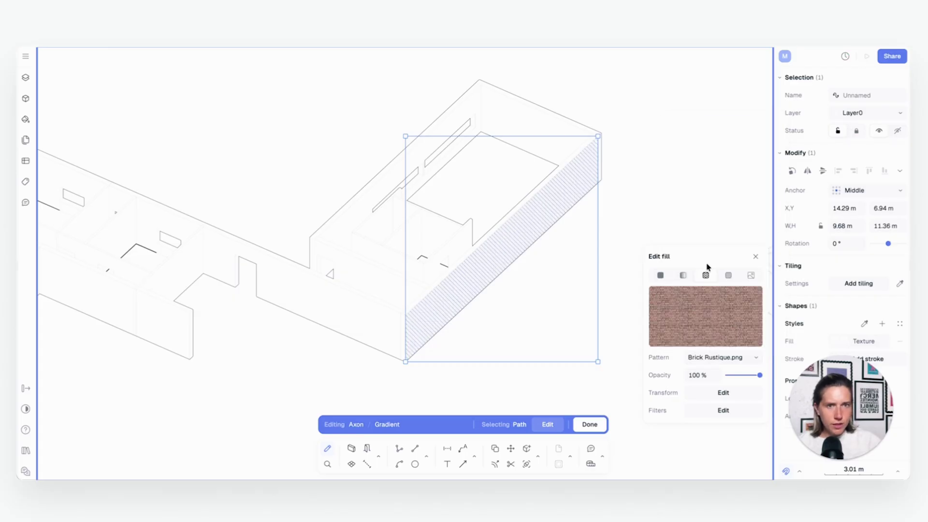
click(681, 226)
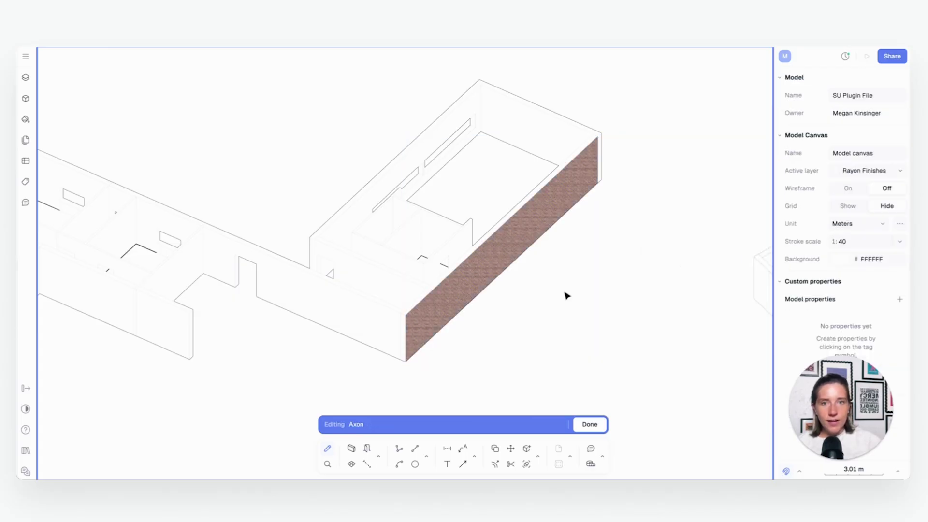
Copy the brick finish onto the adjoining corridor wall with the Styles eyedropper
middle_drag(539, 300, 636, 314)
click(551, 341)
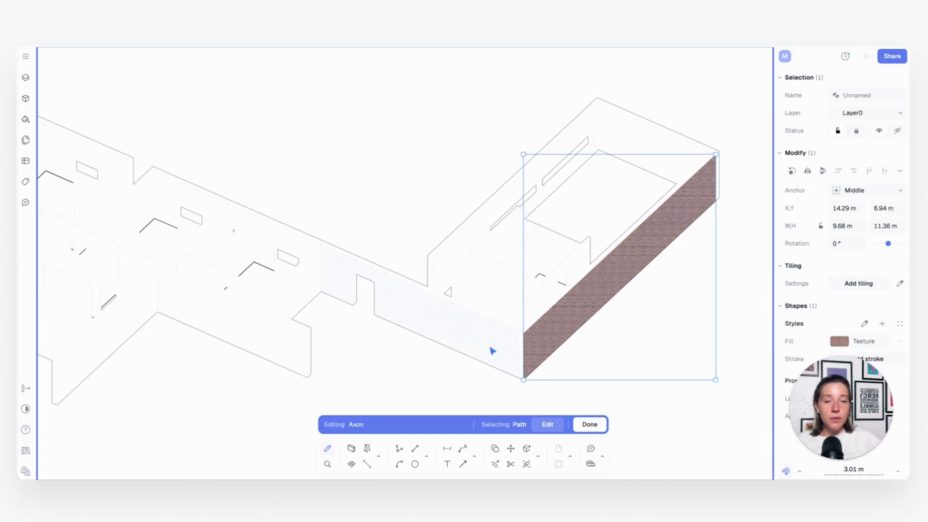
click(506, 356)
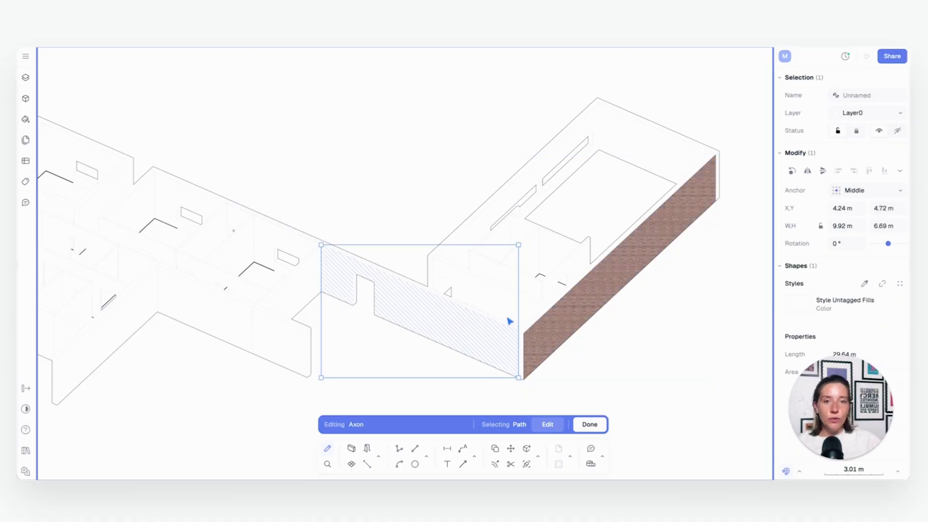
click(864, 284)
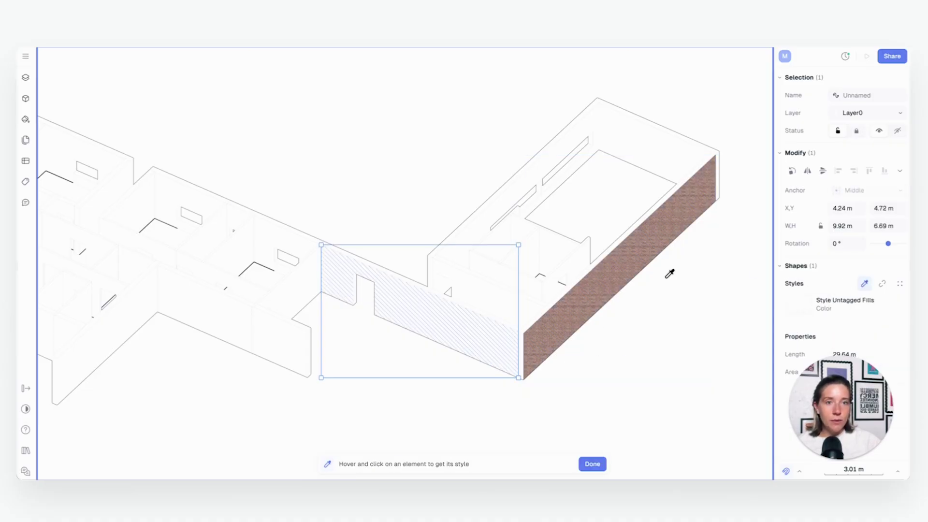
click(631, 272)
click(635, 344)
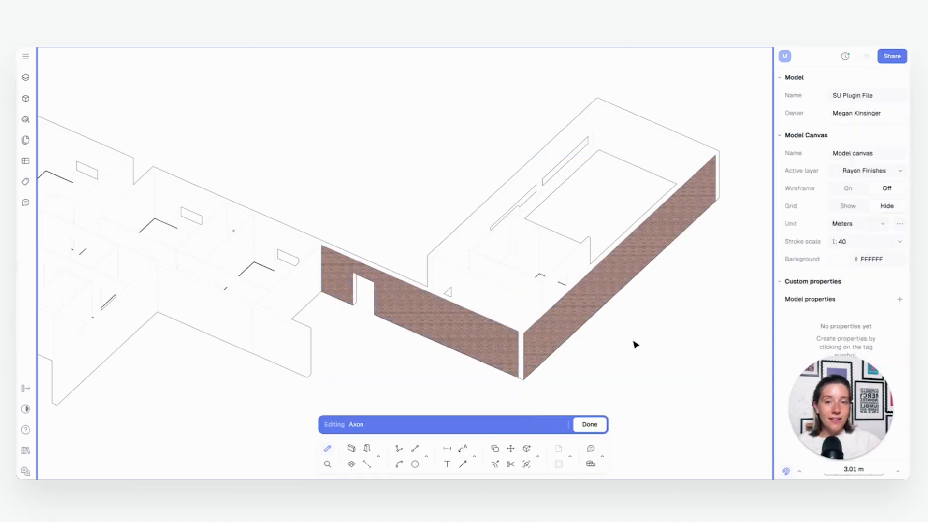
Select the six thin wall-top paths along the corridor and right wing
scroll(525, 354, up, 5)
click(525, 349)
click(555, 263)
scroll(551, 251, down, 3)
click(361, 221)
scroll(242, 182, down, 5)
middle_drag(348, 277, 583, 298)
click(334, 253)
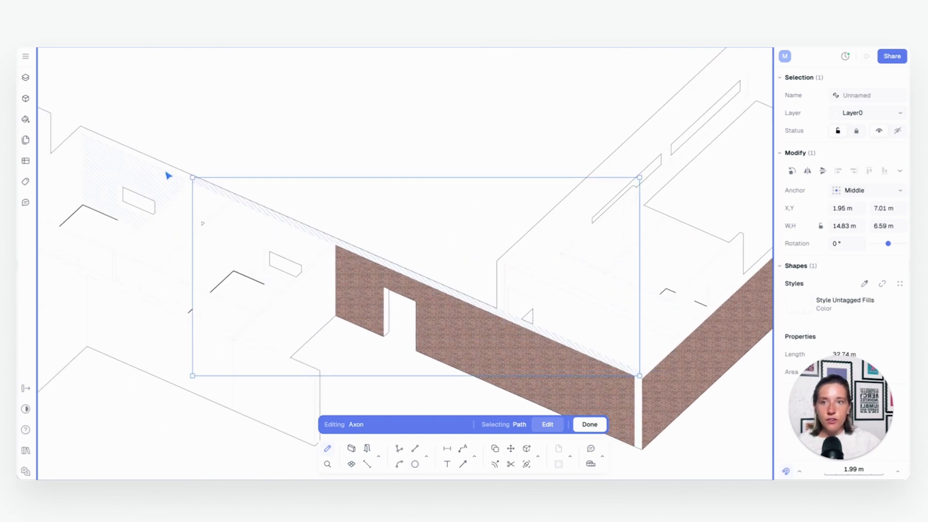
shift+click(108, 155)
shift+click(68, 145)
middle_drag(249, 149, 425, 143)
click(317, 174)
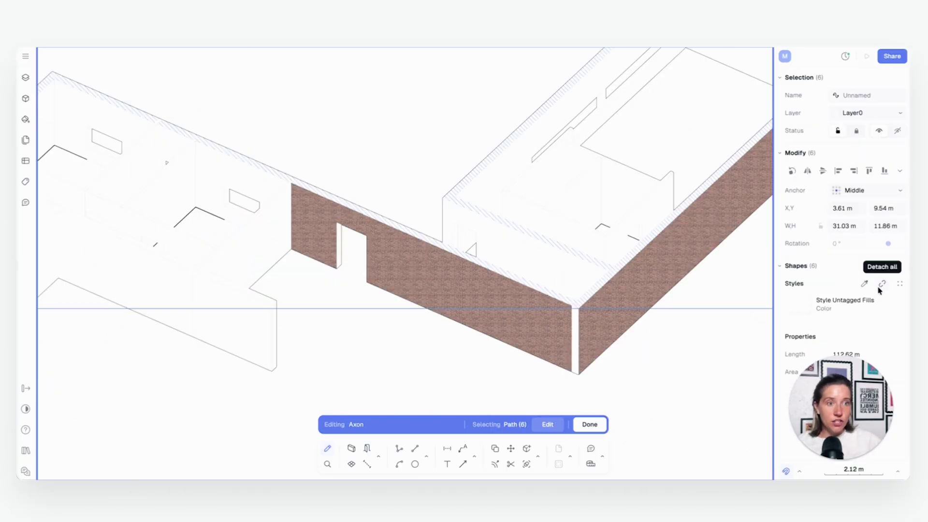
Detach the wall tops from their shared style and fill them solid black (000000)
click(882, 285)
click(841, 304)
click(707, 273)
drag(707, 274, 594, 345)
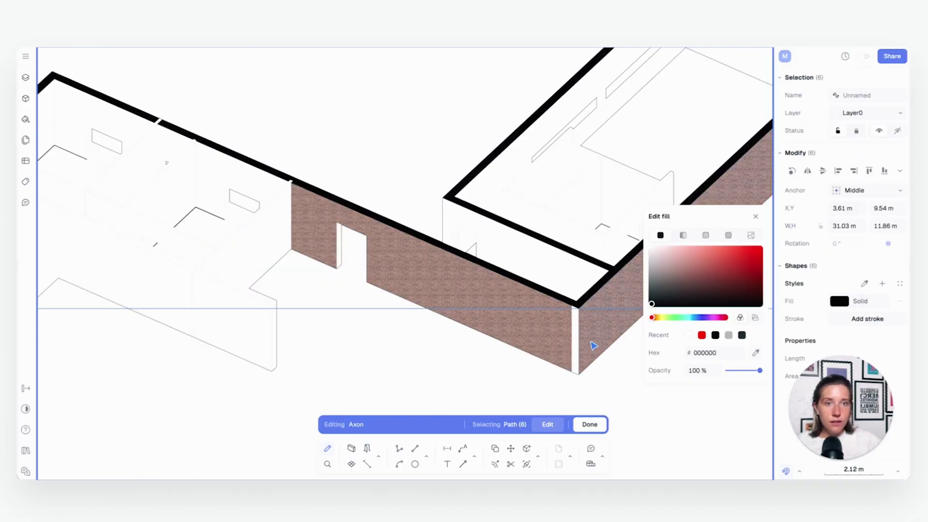
click(433, 372)
Look over the end room inside the Axon drawing before outlining it
scroll(577, 331, down, 5)
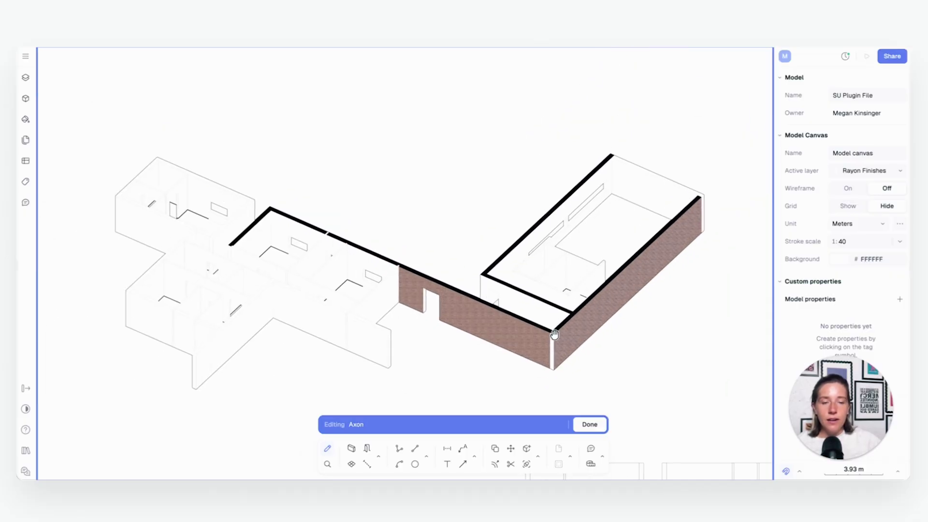
scroll(556, 336, up, 2)
scroll(579, 344, up, 1)
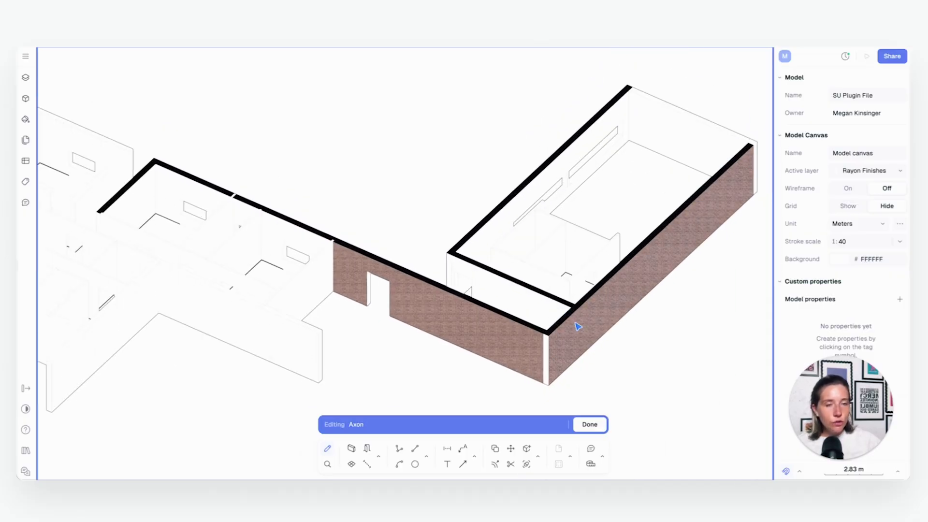
scroll(582, 232, up, 6)
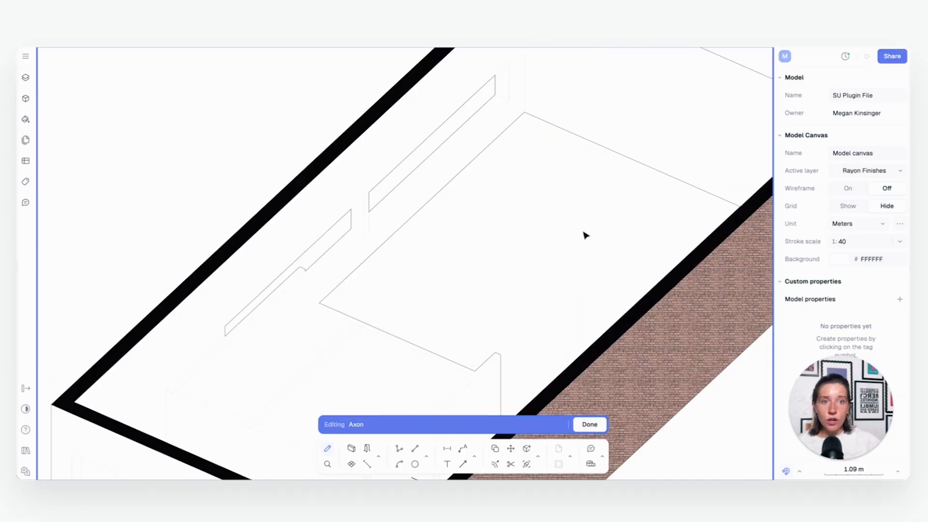
scroll(570, 230, down, 4)
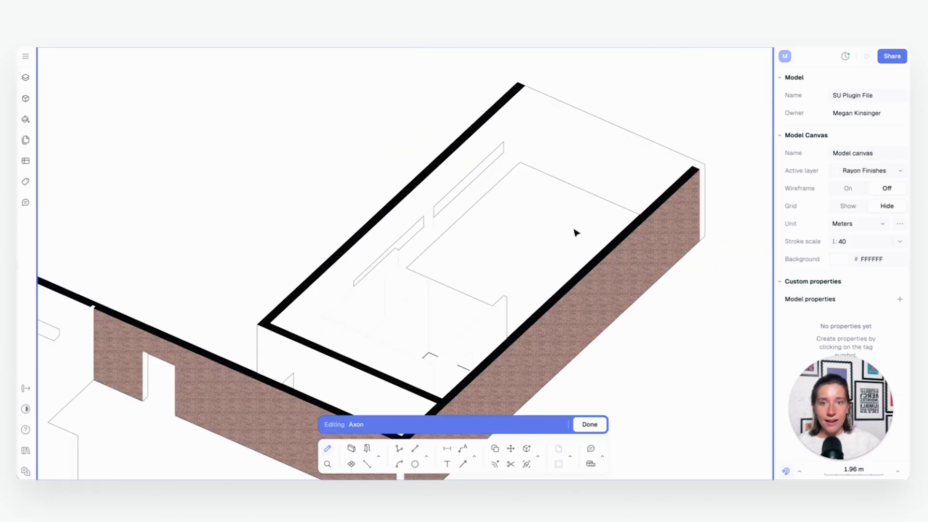
click(423, 263)
click(505, 238)
scroll(565, 269, up, 1)
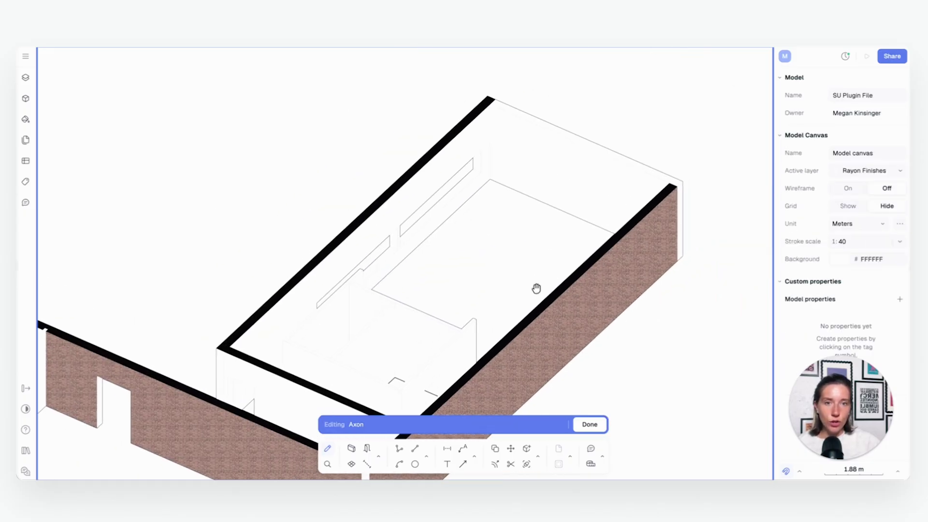
scroll(539, 290, up, 1)
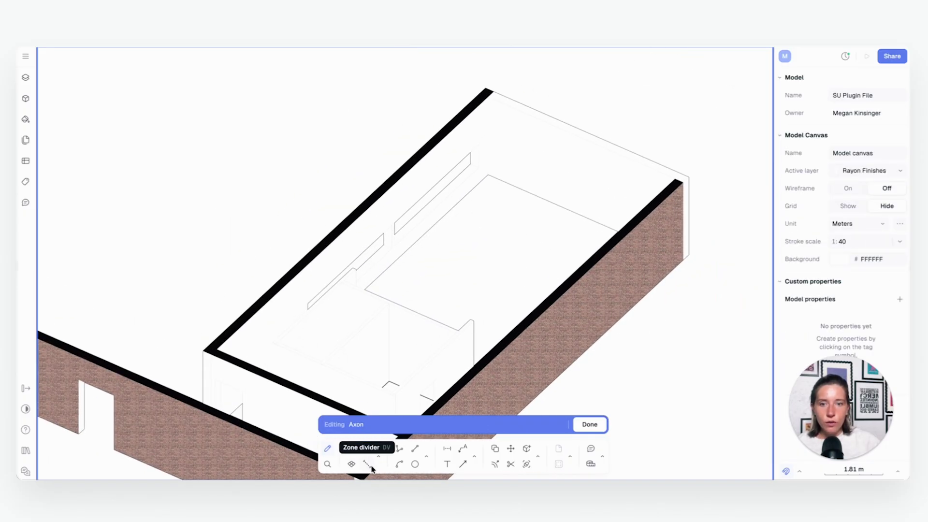
Trace Zone 1 (30.41 m²) around the end room's notched floor with the Zone tool
click(353, 464)
click(355, 468)
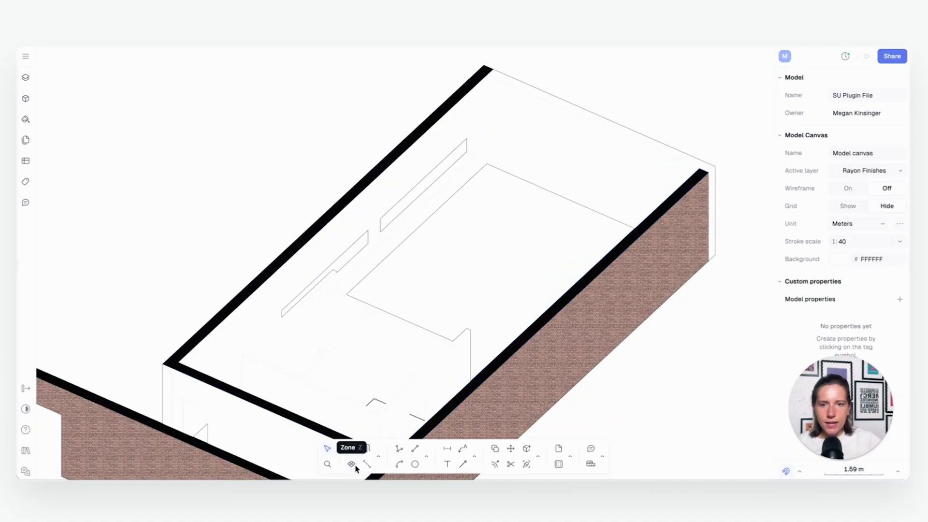
click(352, 465)
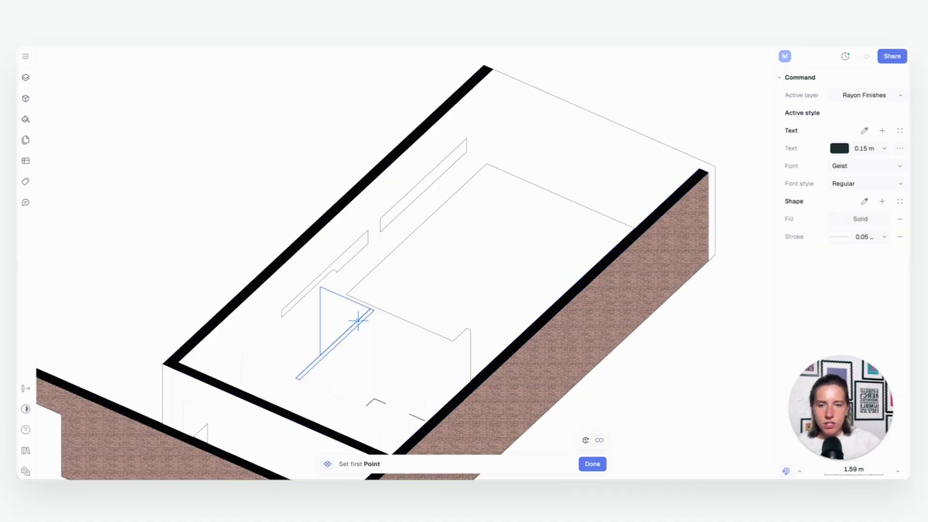
click(348, 294)
click(455, 338)
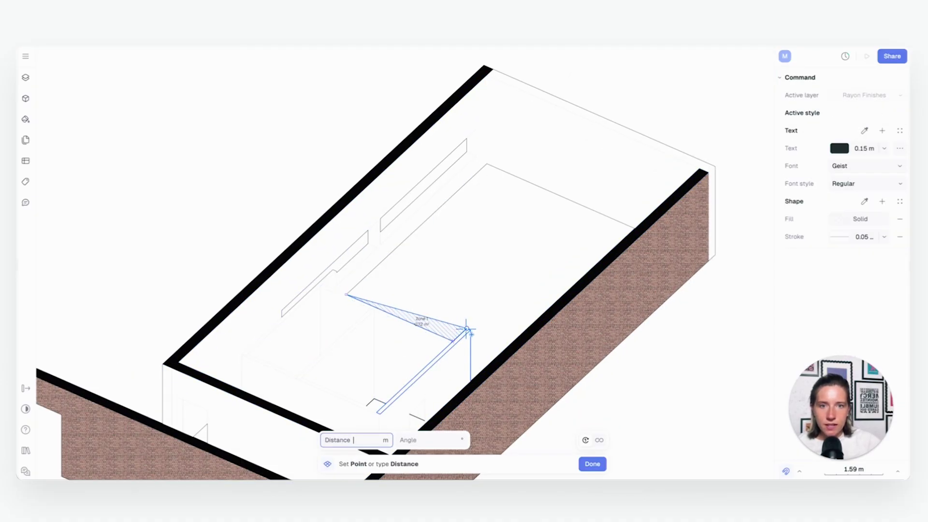
click(468, 330)
click(471, 381)
click(636, 227)
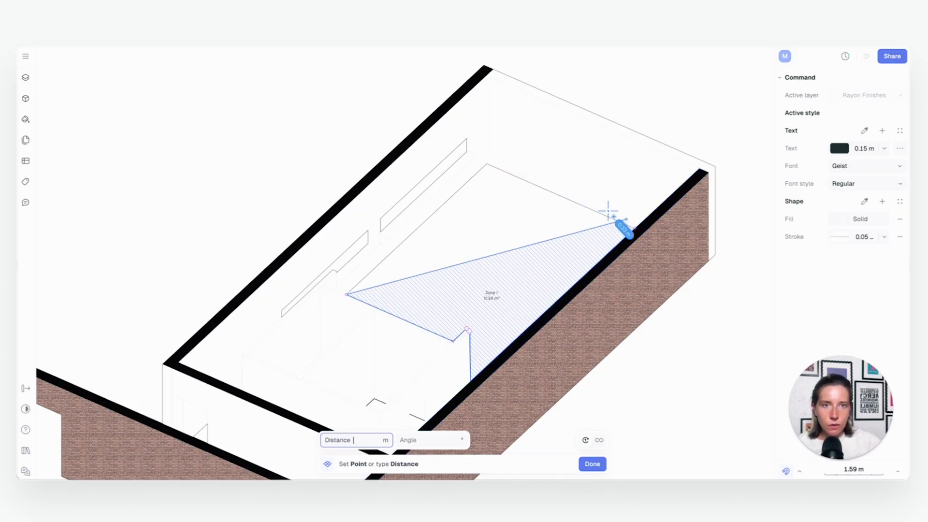
Add the back corner and close the room outline on its start point as Zone 1
click(489, 163)
click(347, 296)
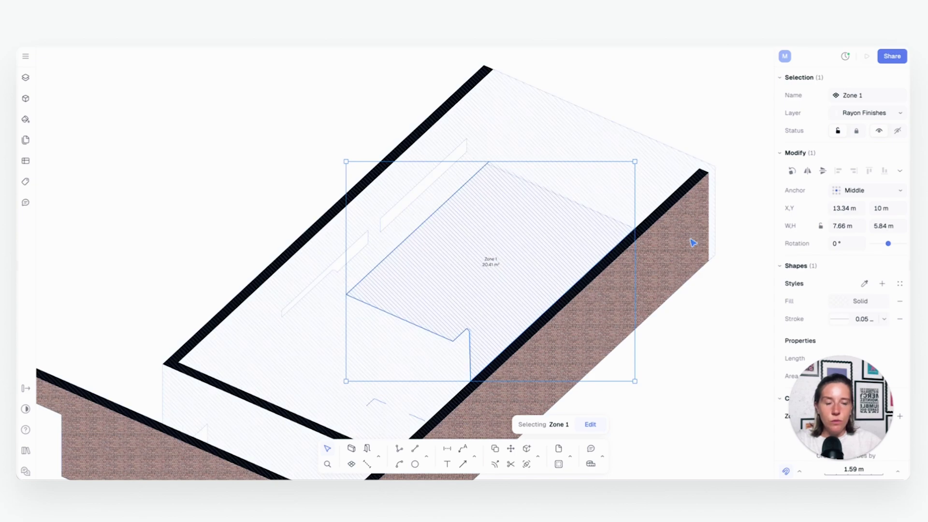
key(Escape)
Edit Zone 1's outline and adjust its notch corner point
click(507, 245)
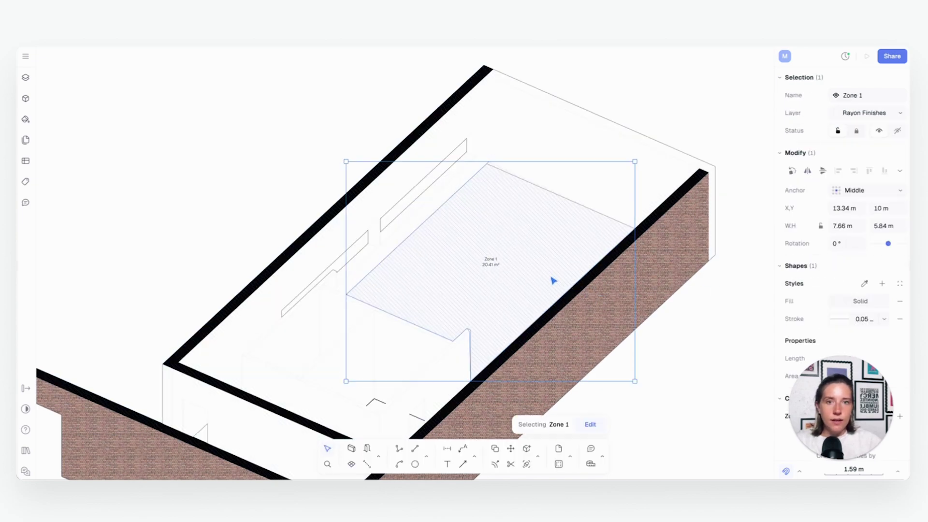
scroll(487, 370, up, 8)
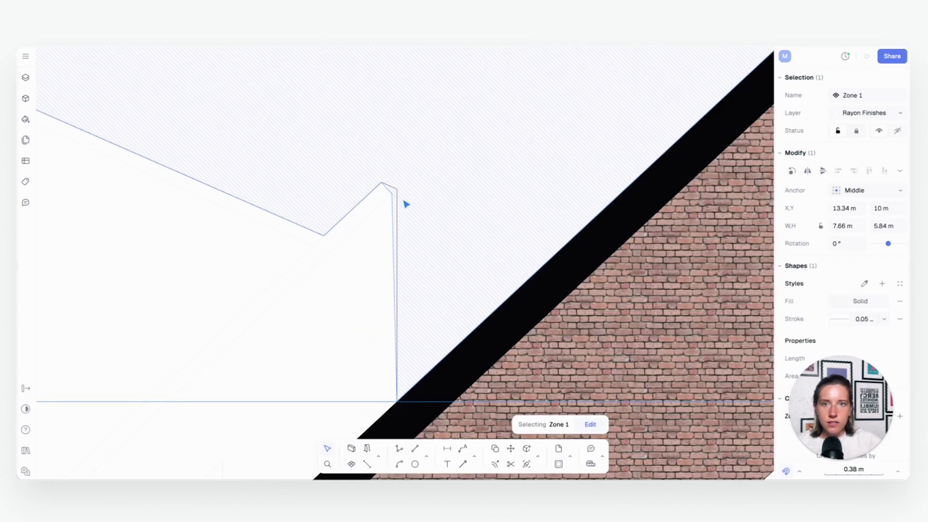
double_click(393, 199)
click(396, 192)
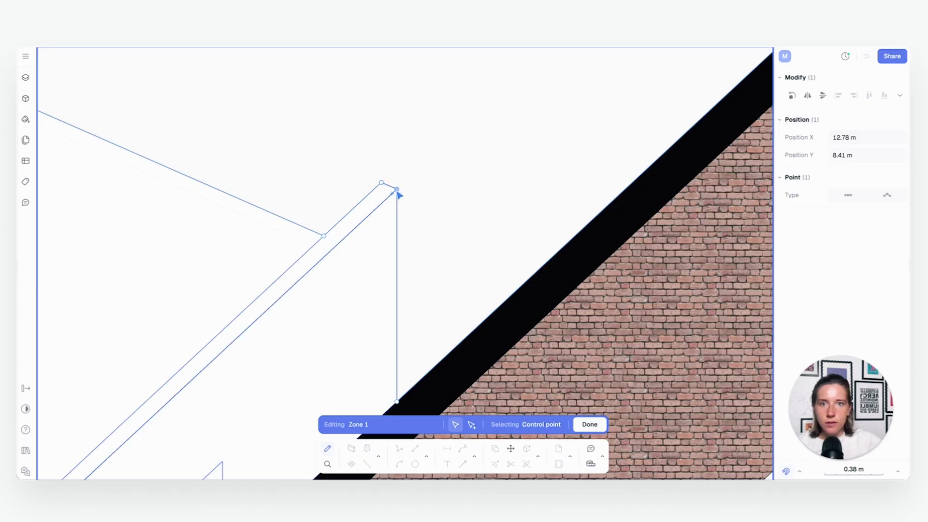
click(590, 425)
scroll(549, 269, down, 10)
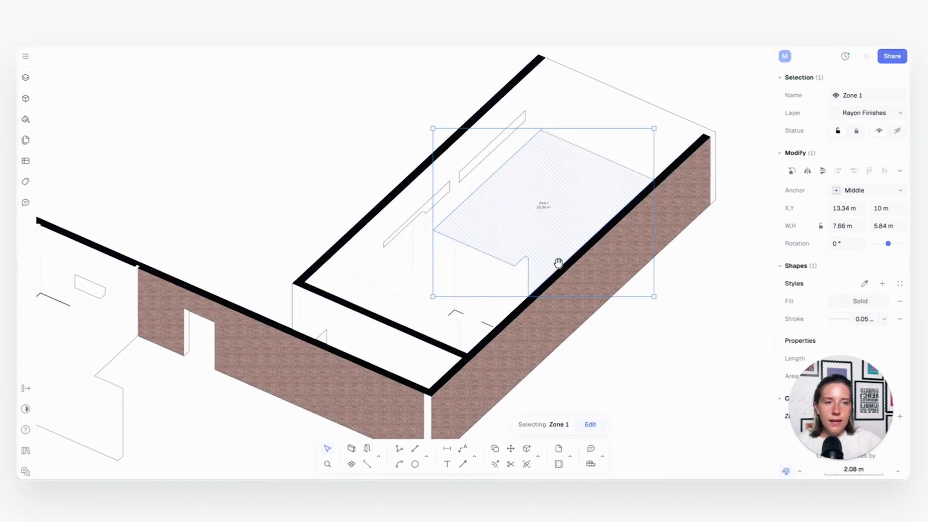
Swap Zone 1's hatch for the Ceramic Large.png tile fill after trying a red colour
click(860, 301)
click(733, 263)
drag(734, 264, 761, 249)
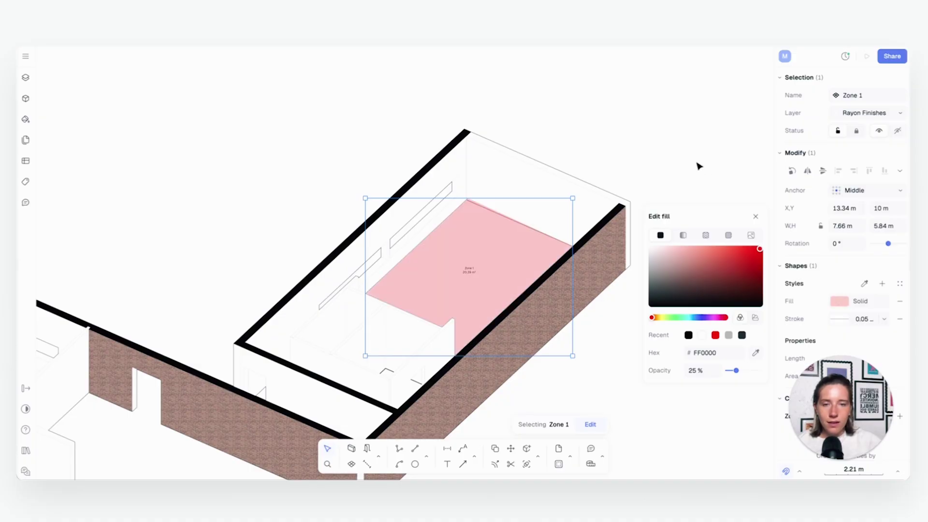
click(706, 235)
click(636, 160)
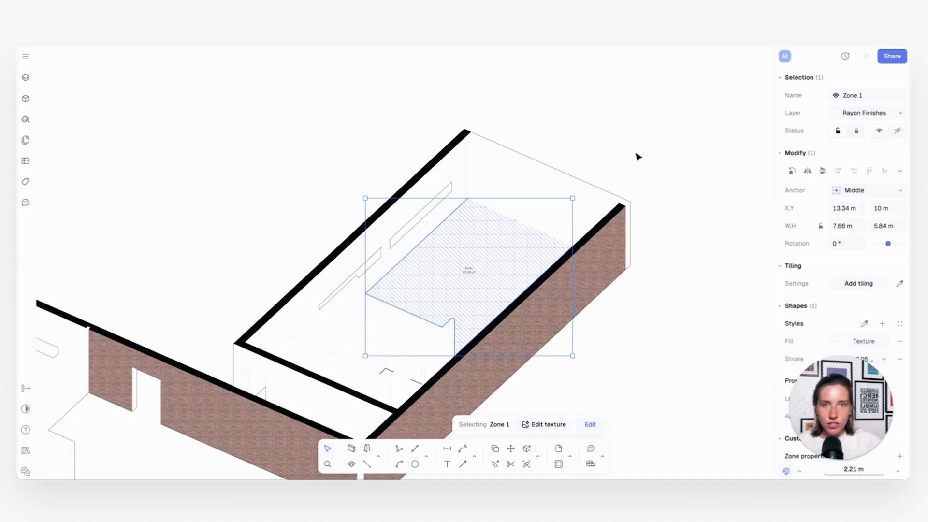
scroll(524, 303, down, 5)
scroll(540, 240, down, 5)
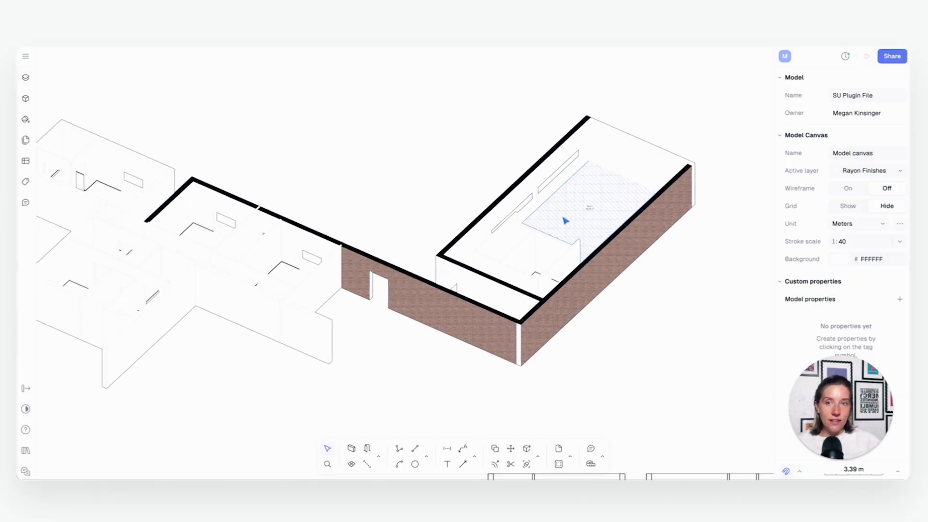
scroll(384, 294, up, 4)
scroll(385, 294, up, 2)
scroll(406, 352, down, 1)
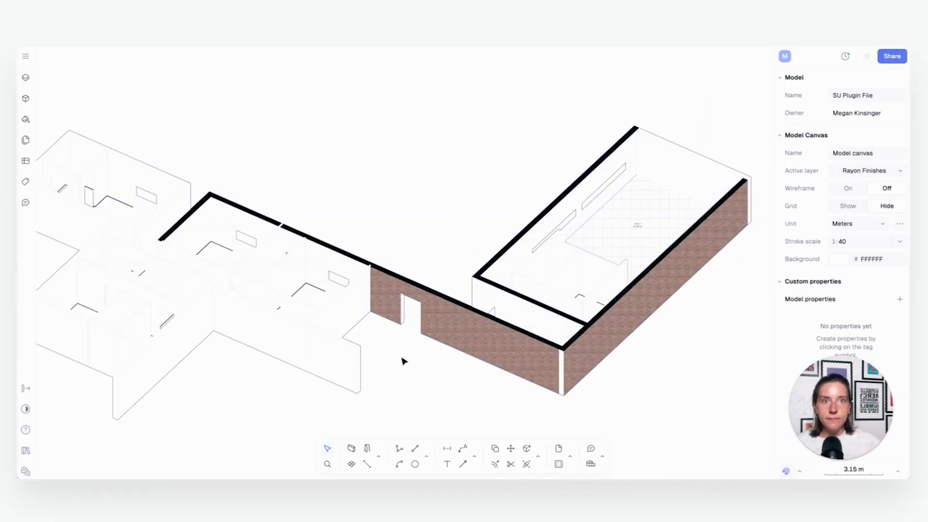
mouse_move(423, 200)
middle_down()
mouse_move(439, 178)
mouse_move(360, 185)
middle_up()
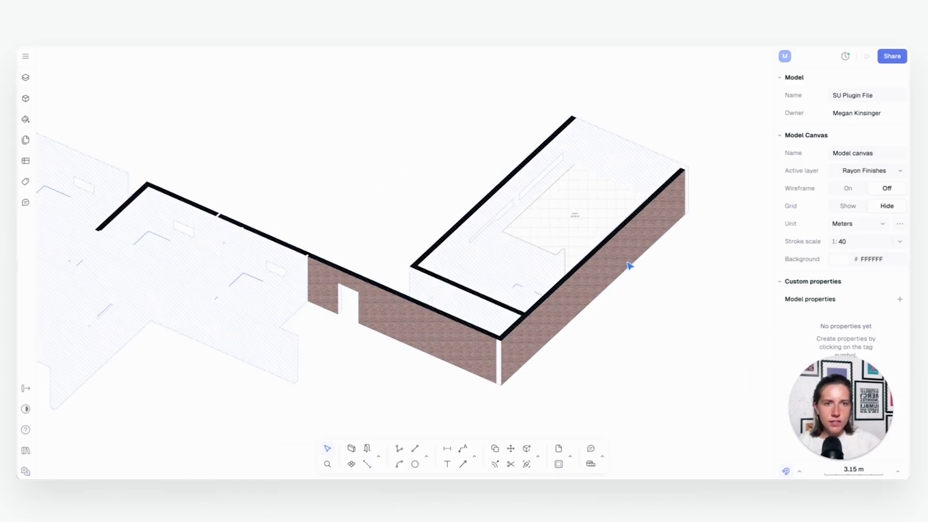
Inside the Axon, give the small floor shape a rotated ceramic tile pattern fill
click(630, 265)
scroll(412, 310, up, 3)
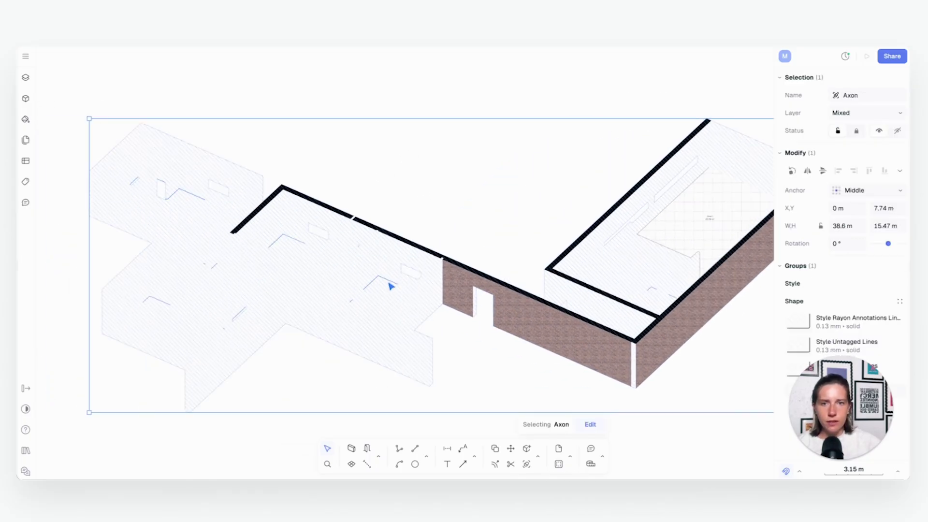
double_click(392, 286)
click(386, 287)
scroll(384, 288, up, 3)
click(883, 285)
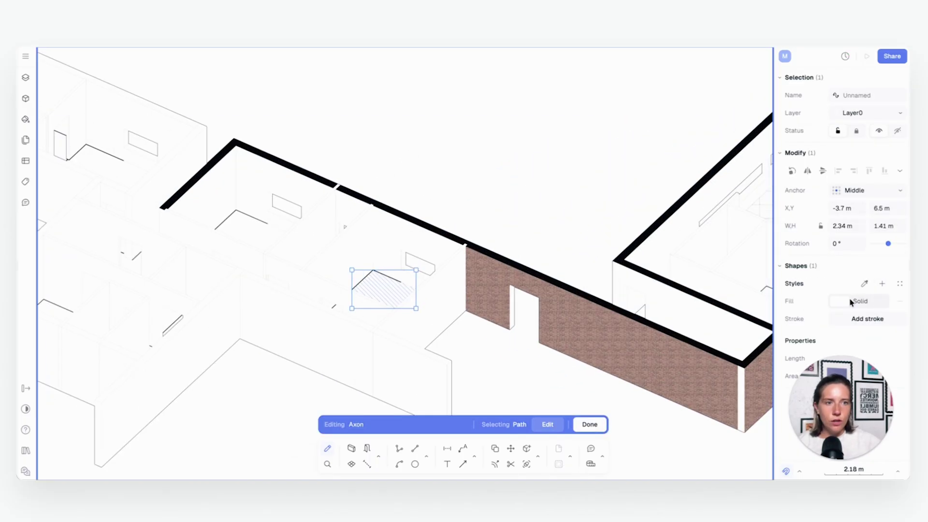
click(840, 302)
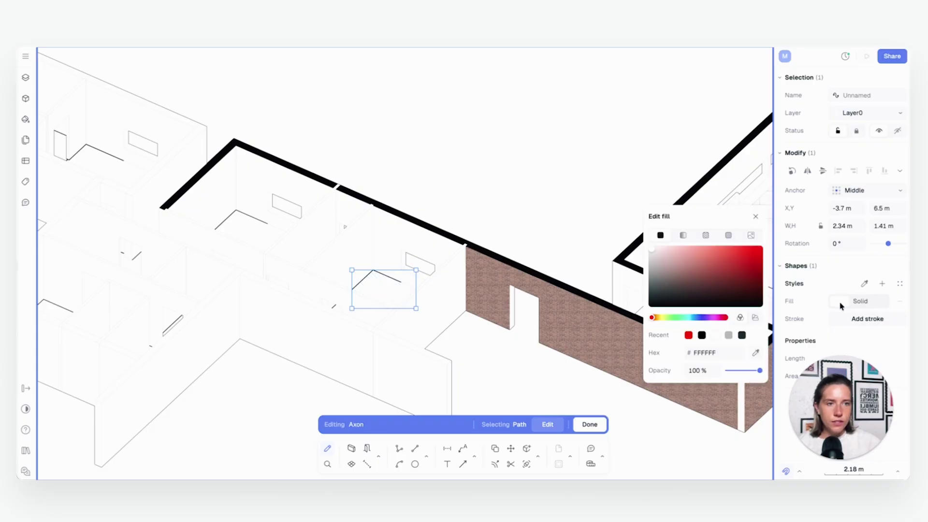
click(751, 235)
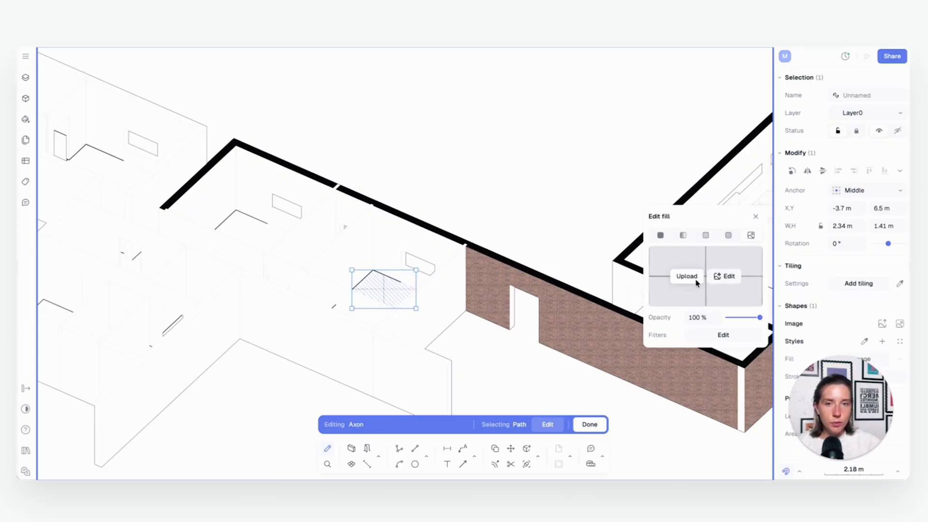
click(671, 348)
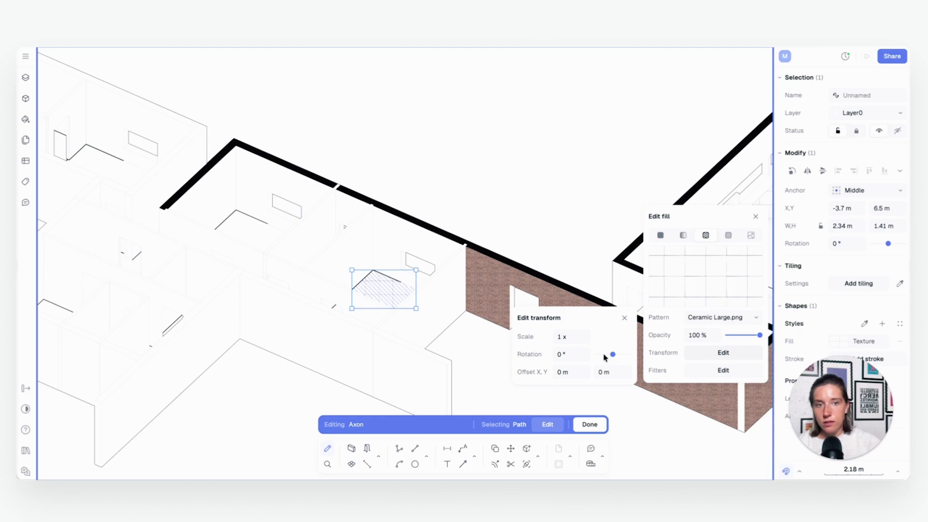
drag(613, 357, 629, 356)
click(499, 269)
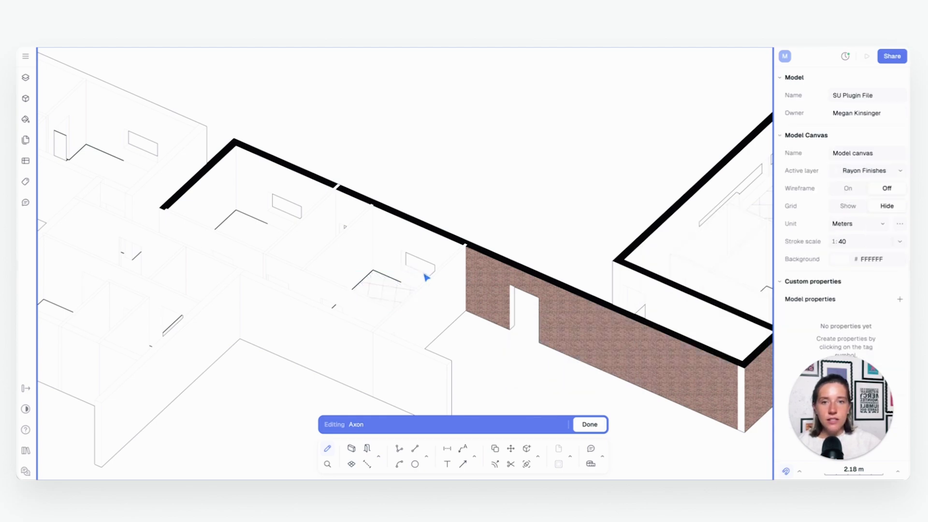
Review the tiled floor and select the other hatched floor shapes in the Axon
click(389, 297)
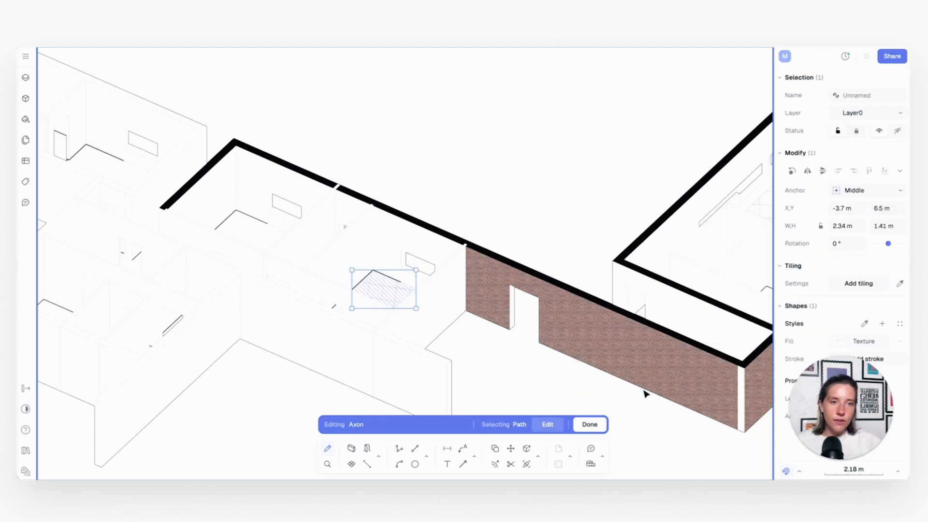
scroll(454, 267, down, 5)
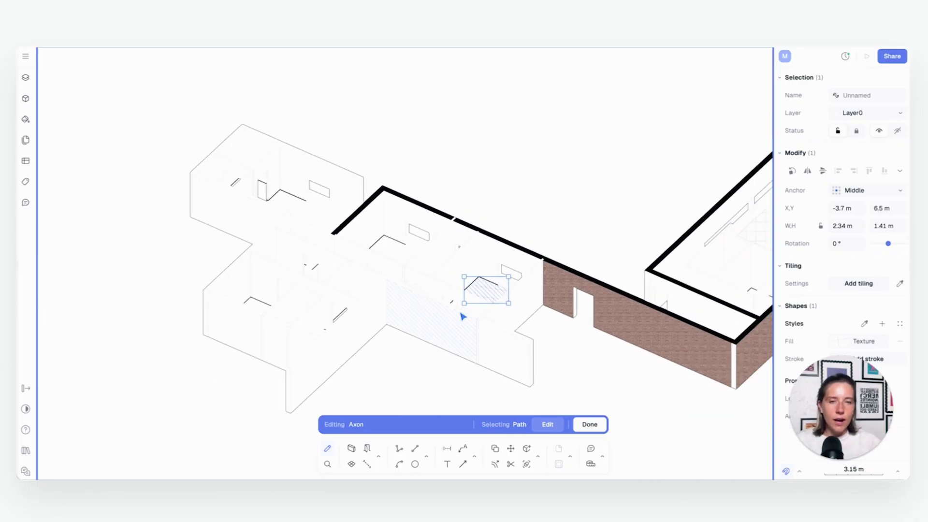
key(Escape)
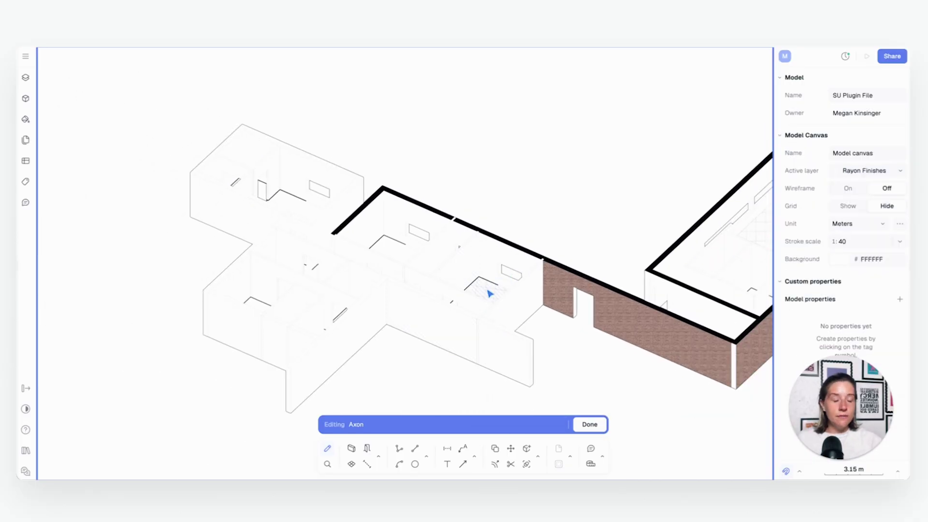
middle_drag(526, 265, 477, 250)
click(296, 320)
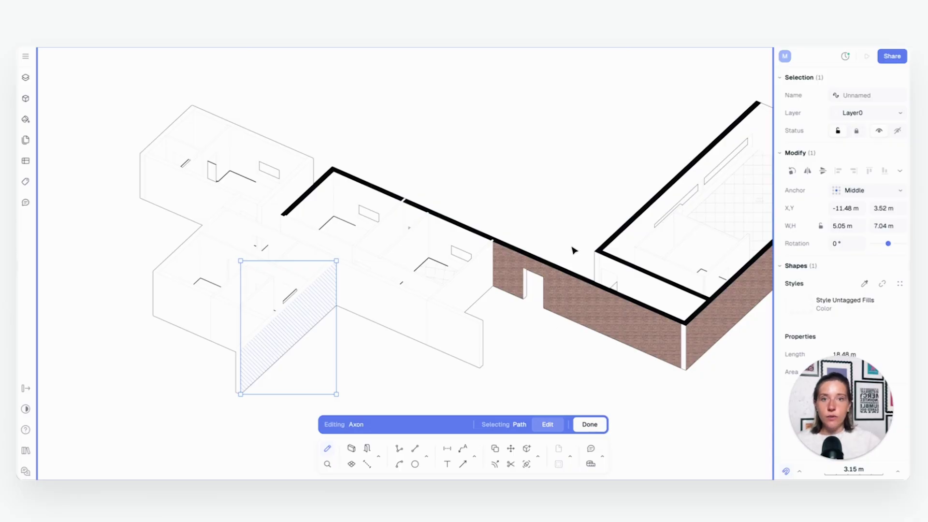
click(559, 209)
scroll(477, 240, up, 3)
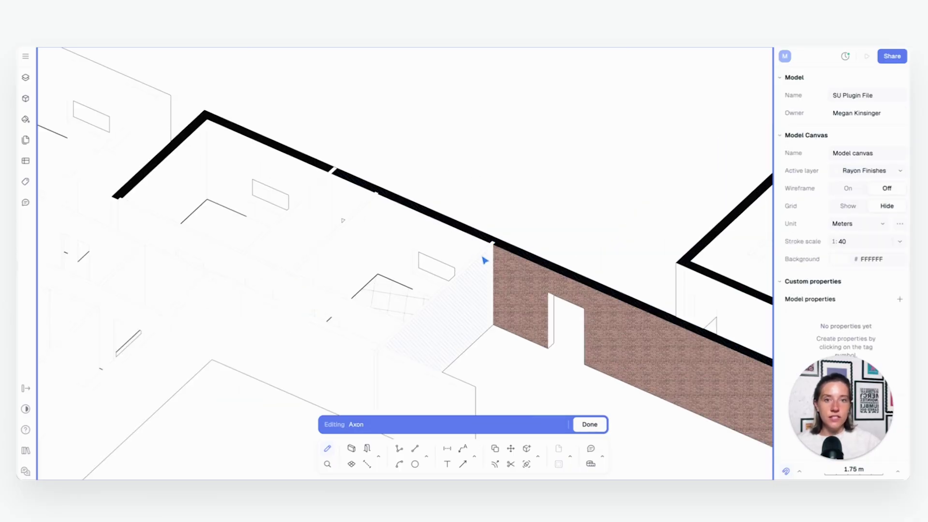
click(485, 257)
scroll(447, 188, down, 3)
Add a leader from the window element with the label 'text'
middle_drag(448, 189, 383, 300)
scroll(501, 301, down, 2)
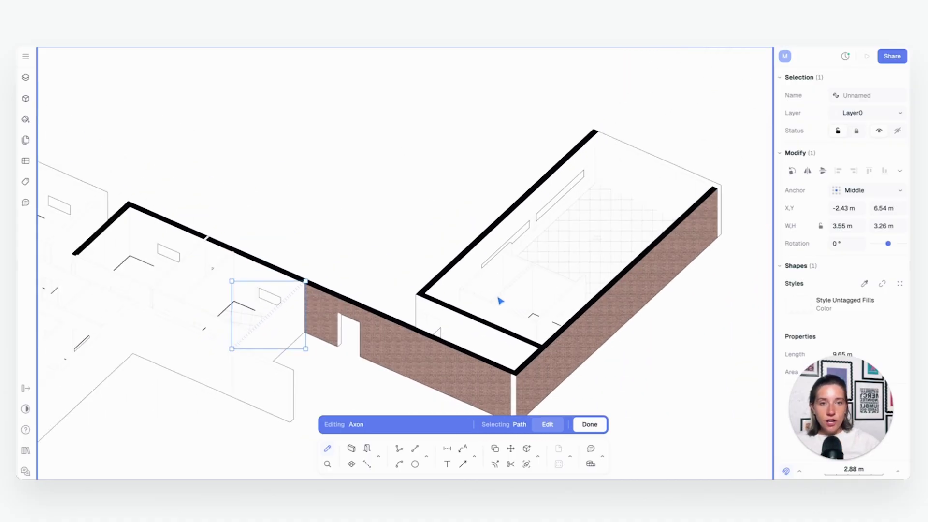
click(463, 448)
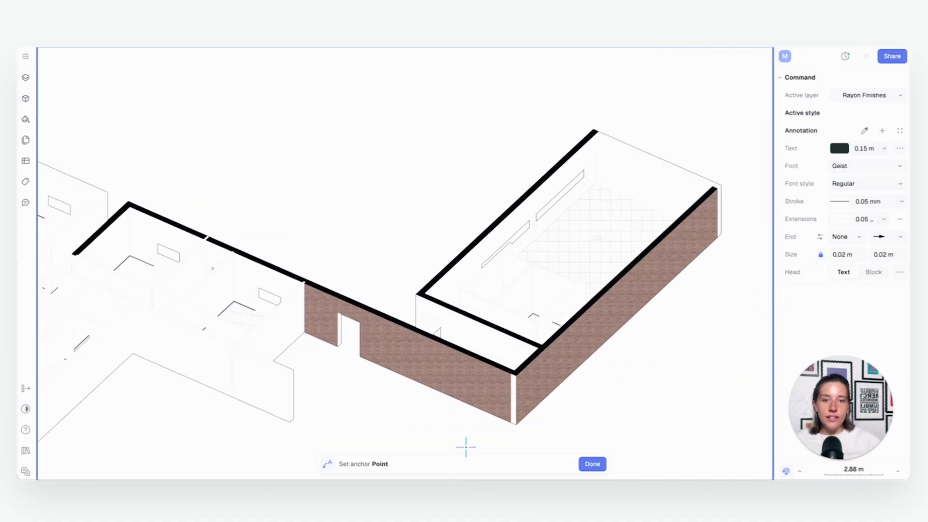
scroll(456, 228, right, 5)
click(409, 231)
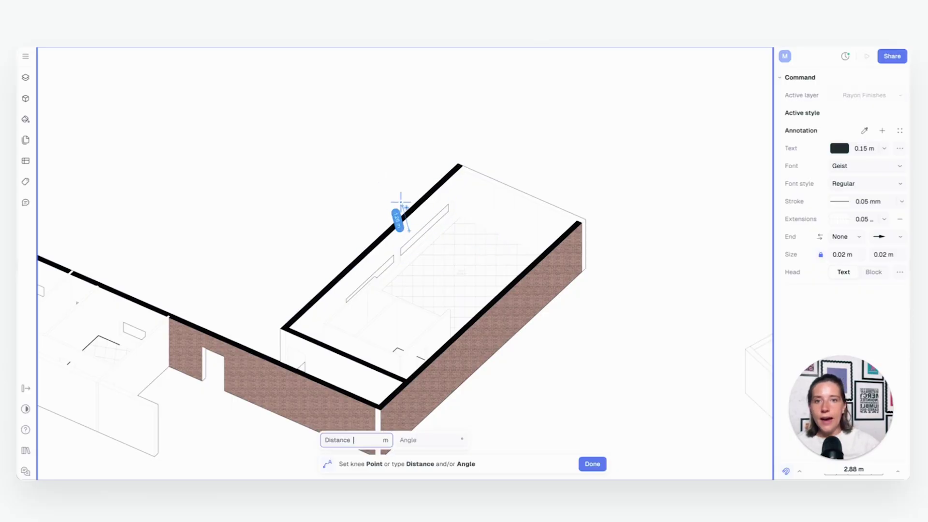
click(379, 151)
click(322, 151)
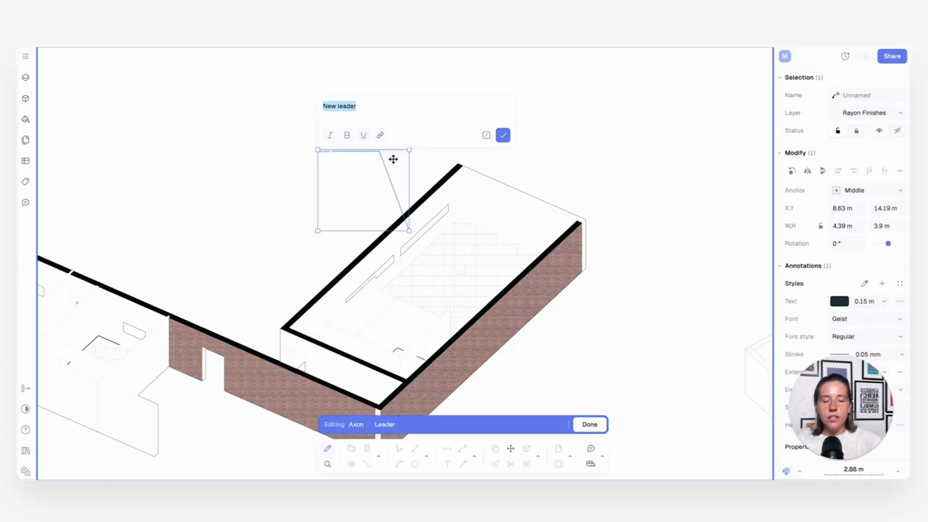
text(text)
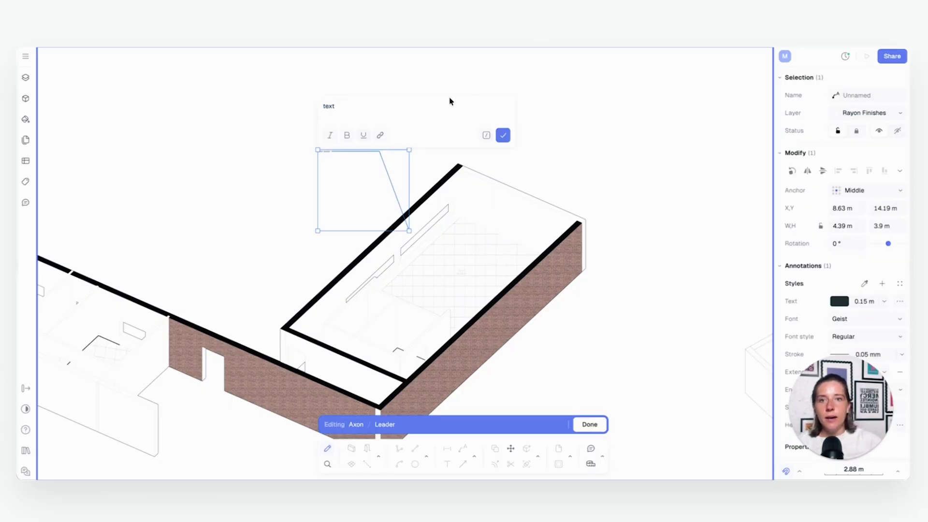
click(504, 136)
key(Escape)
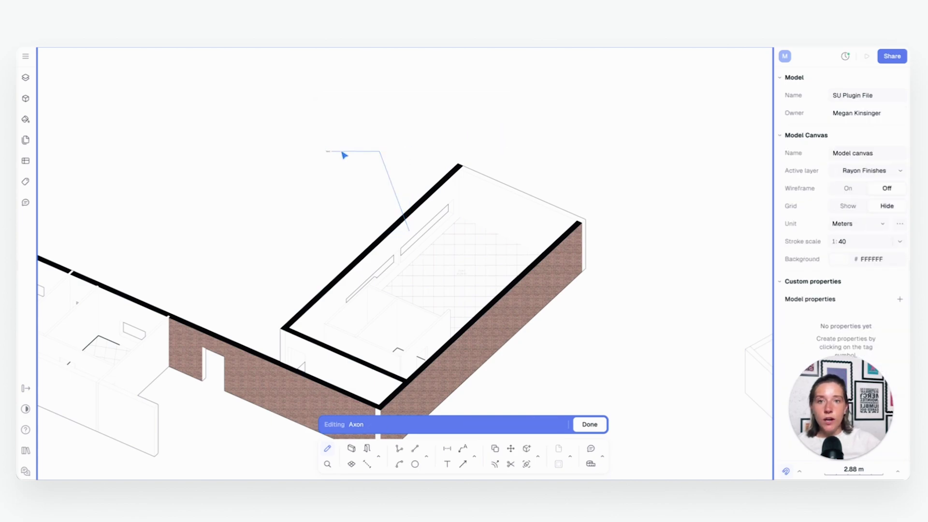
Set the leader label's text size to 1 m, keeping Regular font style
click(344, 152)
scroll(805, 298, down, 2)
scroll(805, 298, down, 1)
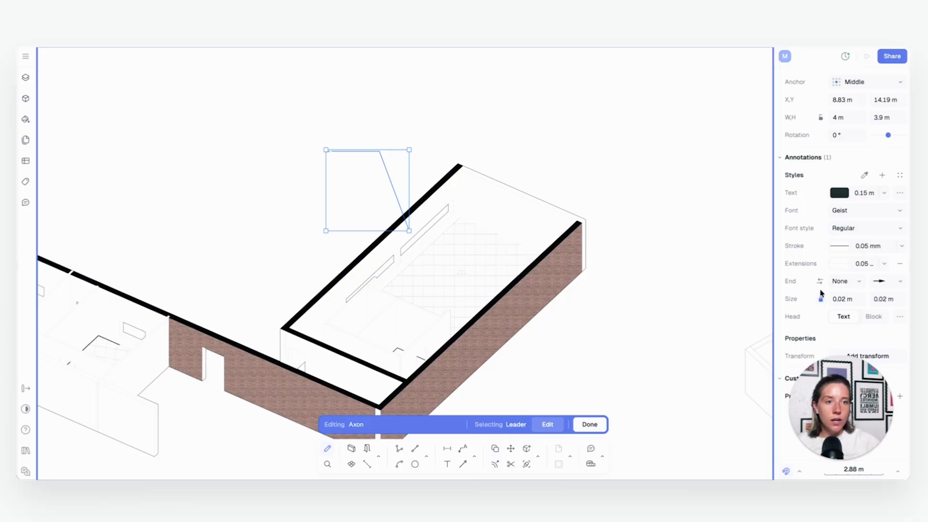
click(845, 228)
click(846, 229)
click(874, 194)
drag(875, 194, 823, 195)
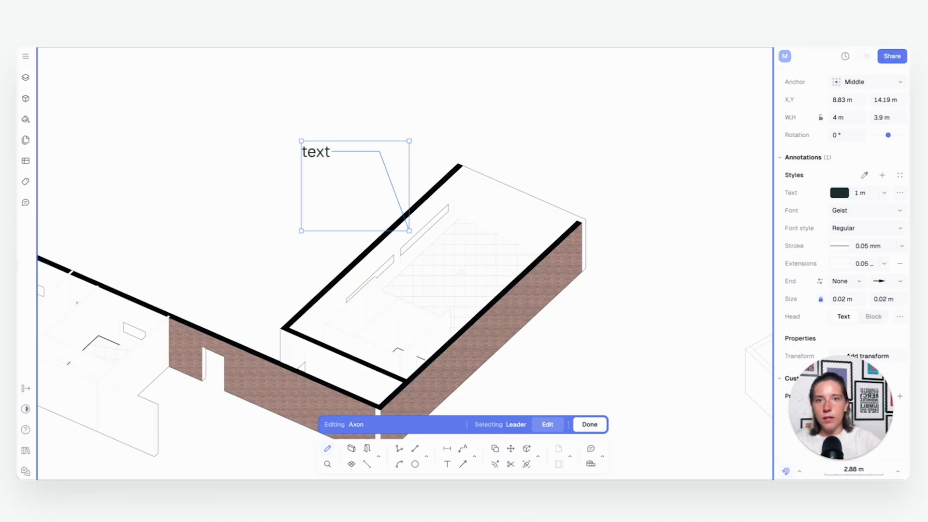
key(Escape)
scroll(607, 295, down, 5)
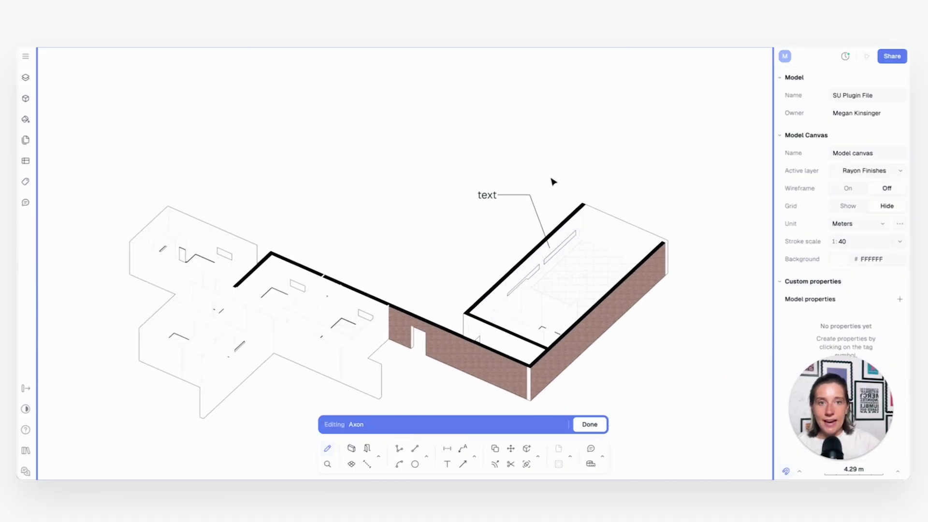
Copy the wood-floor photo from the browser
middle_drag(528, 196, 489, 174)
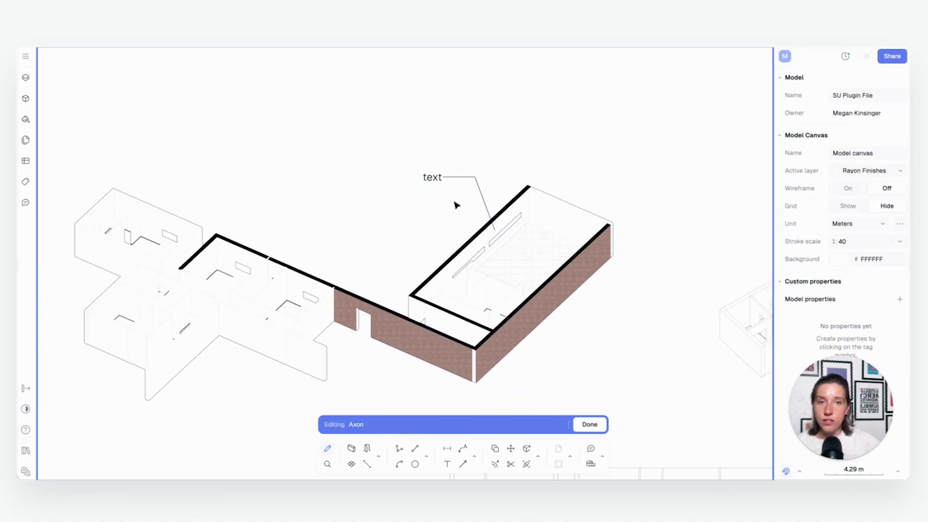
scroll(457, 202, up, 3)
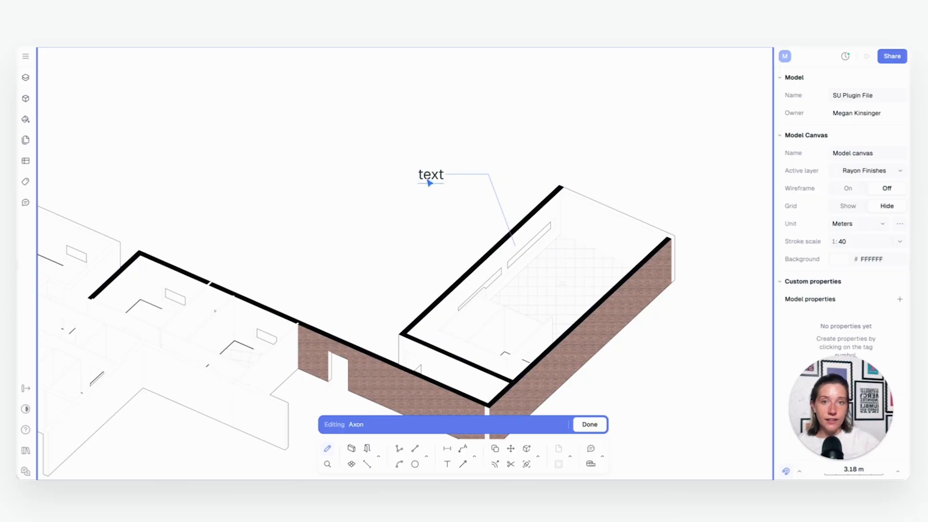
middle_drag(415, 203, 414, 209)
scroll(440, 260, down, 3)
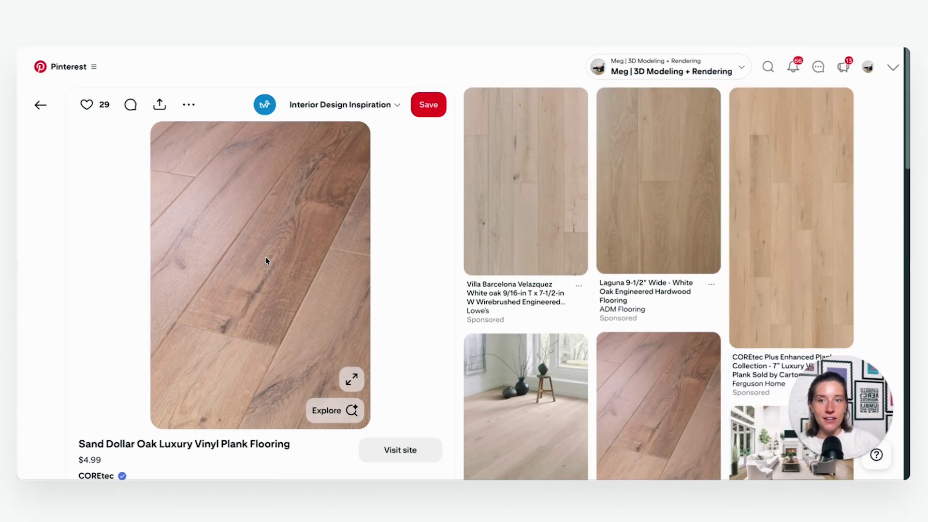
right_click(266, 260)
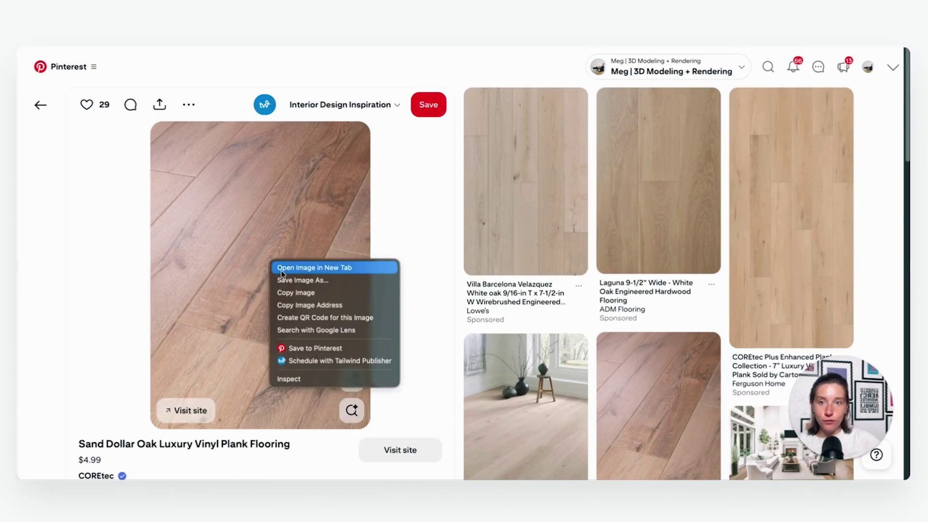
click(301, 293)
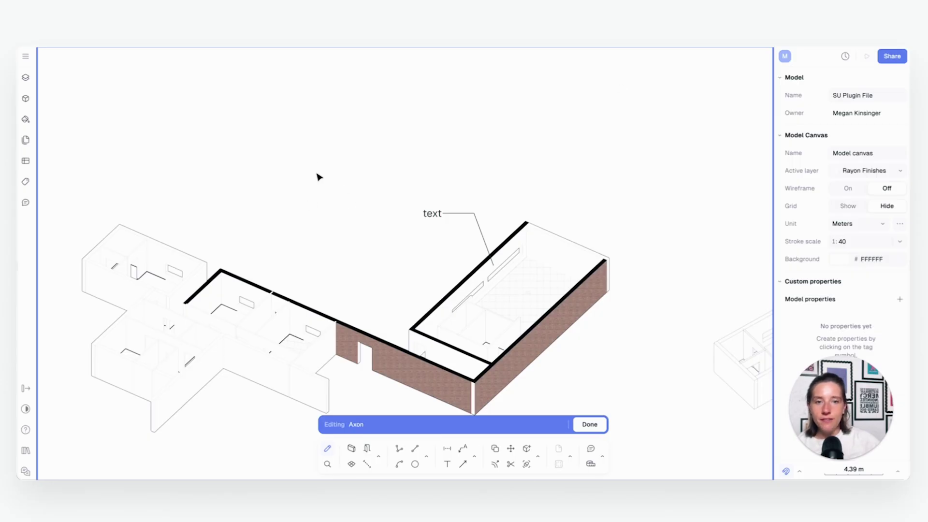
Paste the wood-floor photo into the Axon and shrink it toward the leader
right_click(345, 197)
click(375, 254)
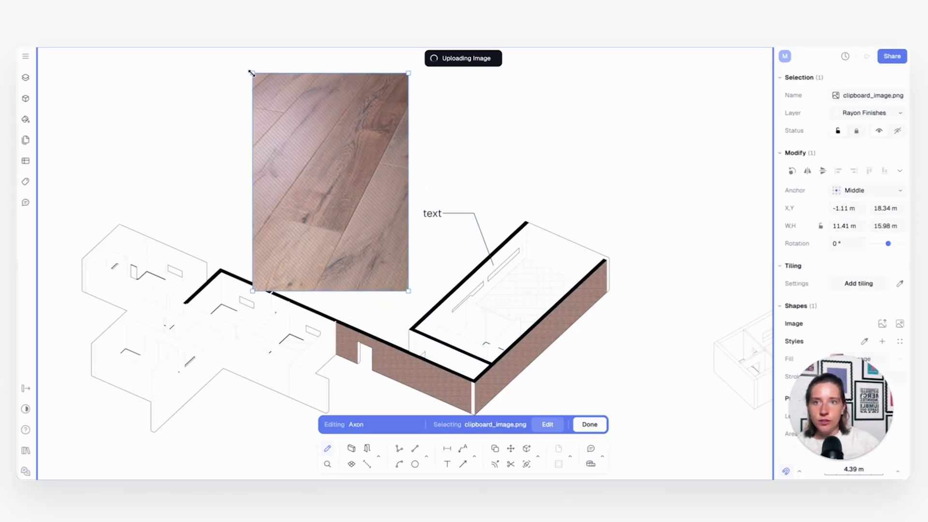
drag(252, 74, 341, 180)
drag(382, 237, 400, 197)
click(478, 225)
key(Escape)
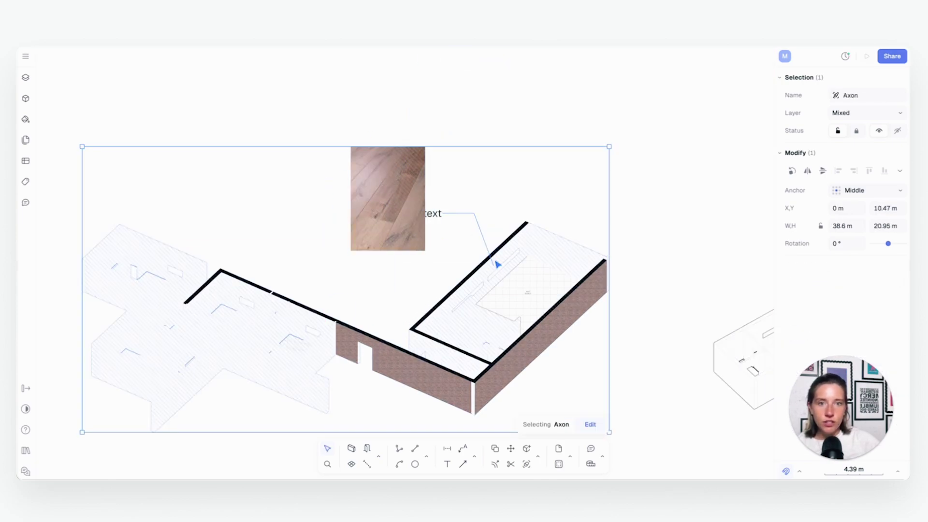
Resize and position the photo over the leader end, then finish editing the Axon
double_click(425, 198)
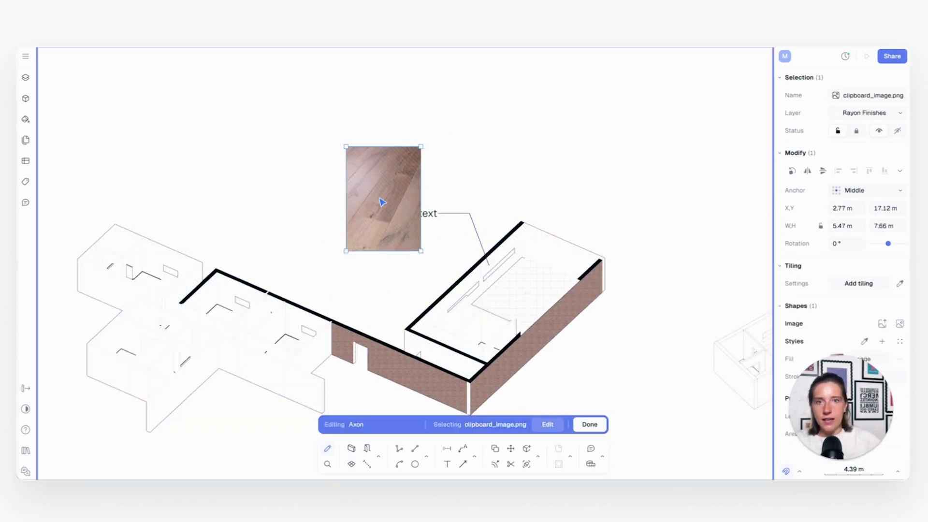
drag(413, 196, 424, 193)
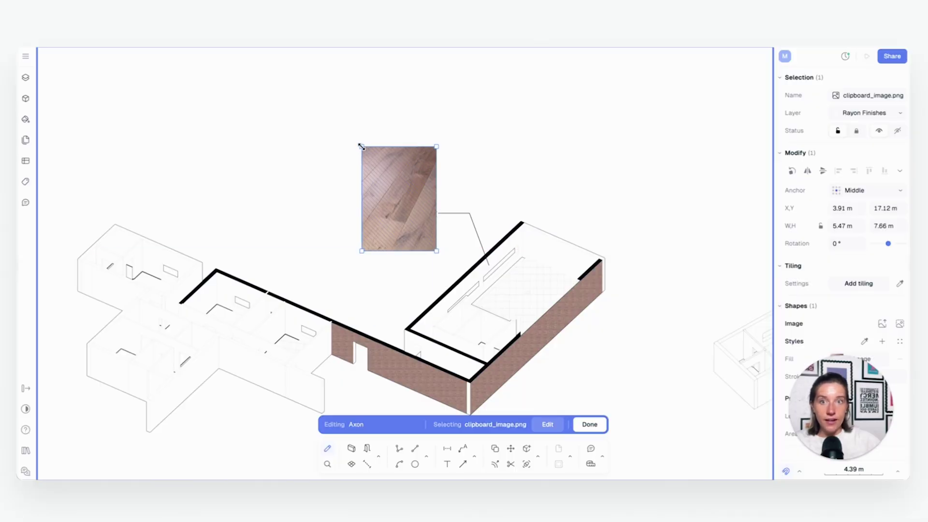
drag(362, 146, 389, 173)
click(507, 197)
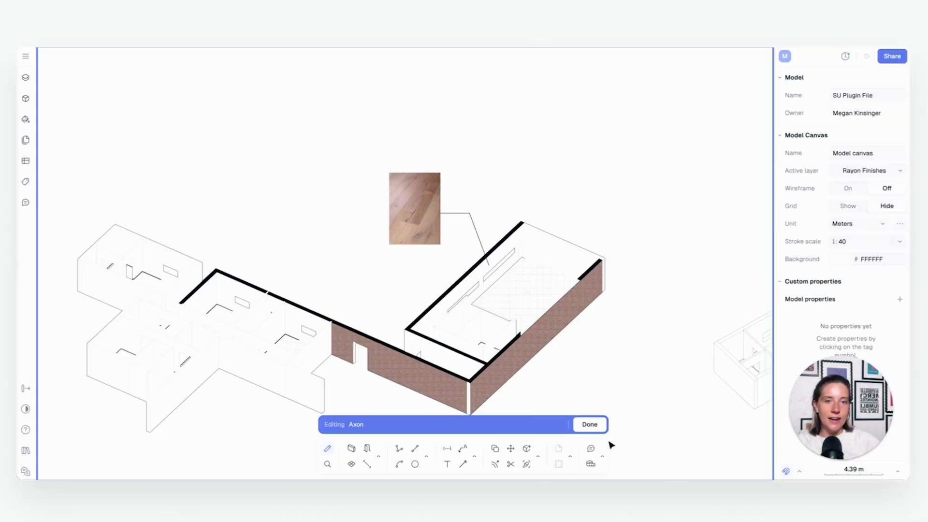
click(599, 425)
click(670, 307)
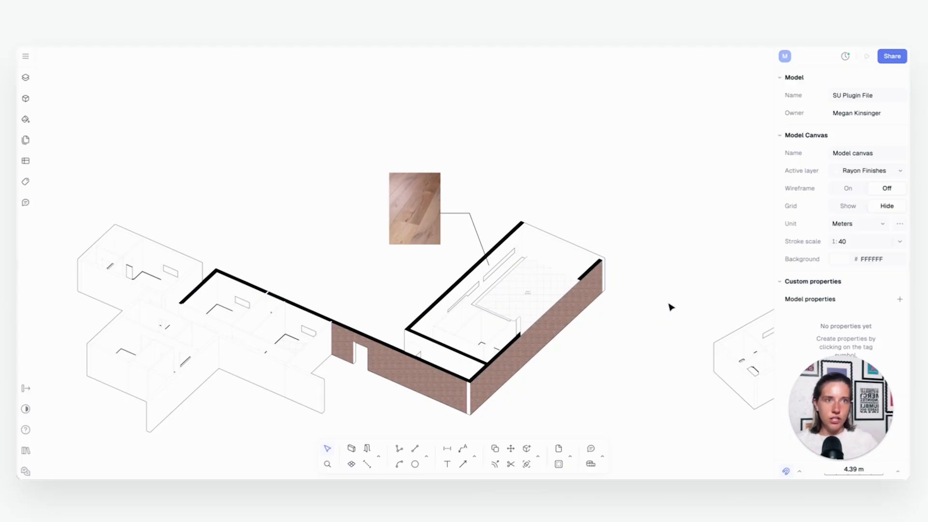
scroll(491, 338, down, 5)
scroll(490, 338, right, 5)
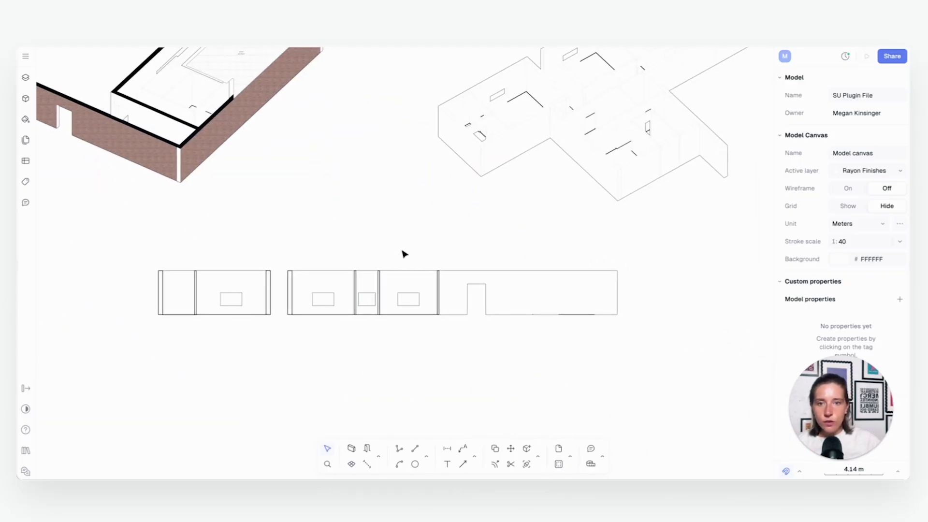
Edit the section elevation and select several of its wall panels
scroll(429, 278, left, 2)
double_click(425, 275)
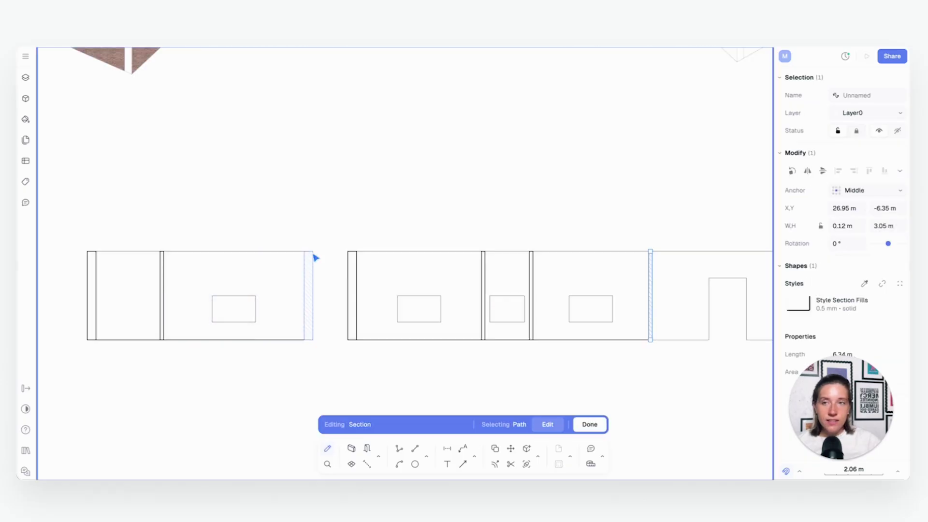
click(287, 267)
click(128, 275)
click(394, 259)
click(500, 272)
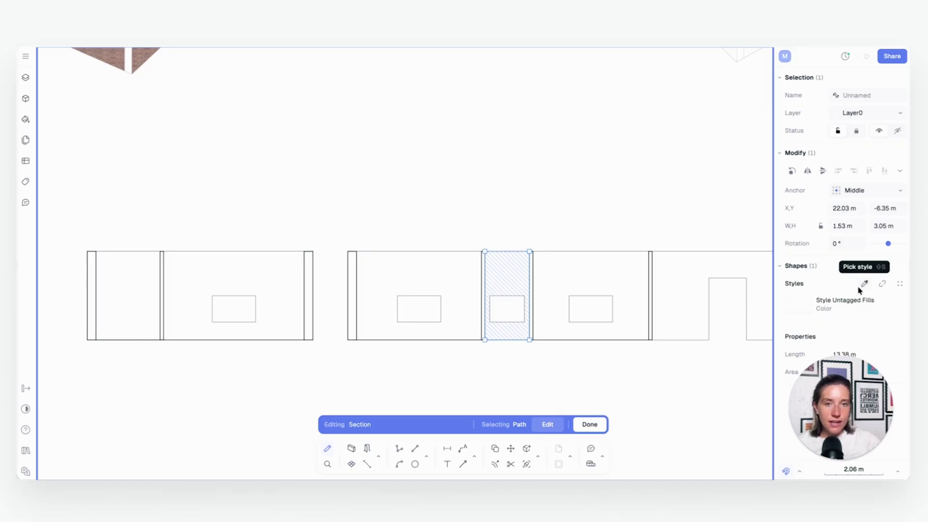
scroll(440, 322, up, 2)
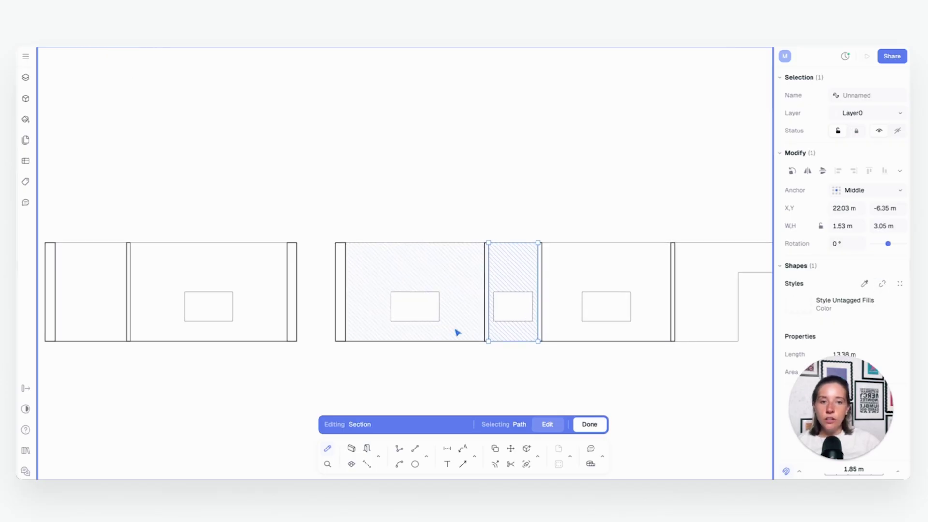
Add a 0.61 m vertical dimension below the window
click(447, 449)
click(439, 321)
click(440, 340)
click(450, 346)
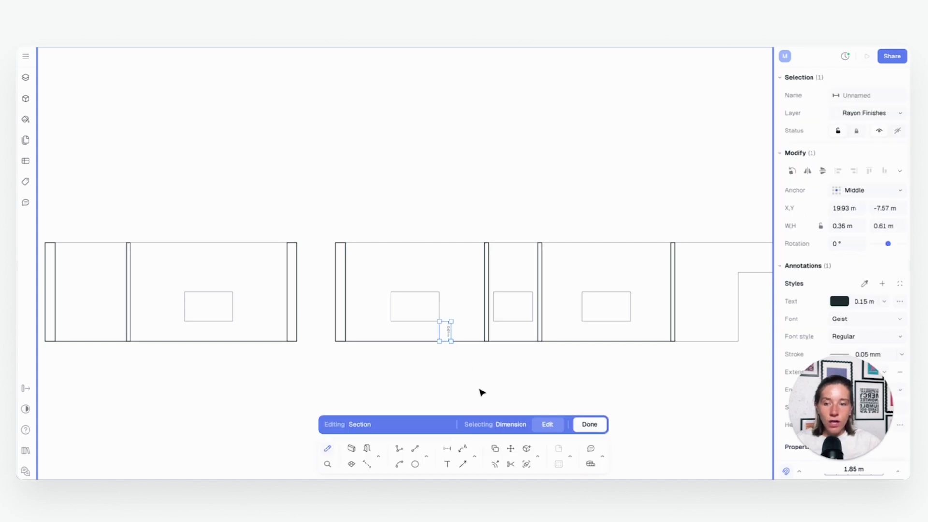
click(505, 359)
scroll(530, 349, down, 2)
scroll(531, 348, right, 3)
Check the section's top line and the new 0.61 m dimension
click(451, 266)
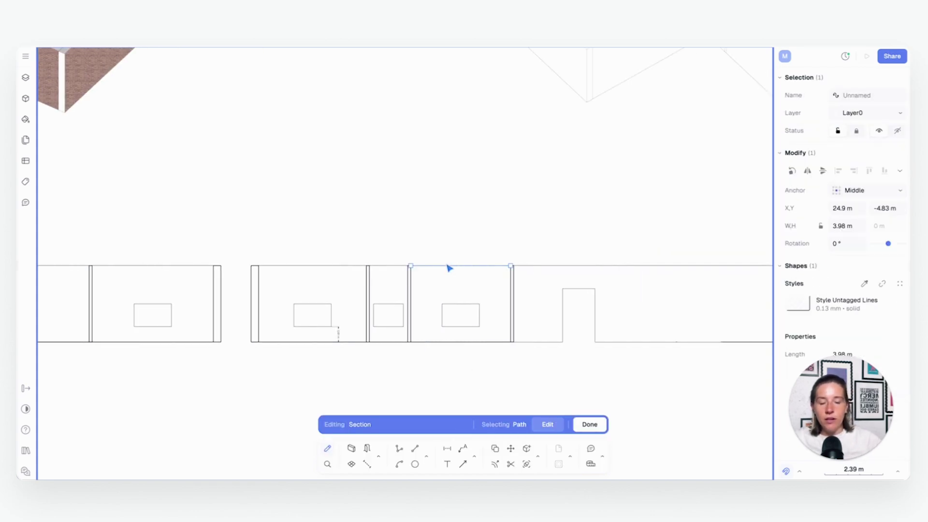
scroll(441, 379, up, 3)
middle_drag(463, 367, 504, 301)
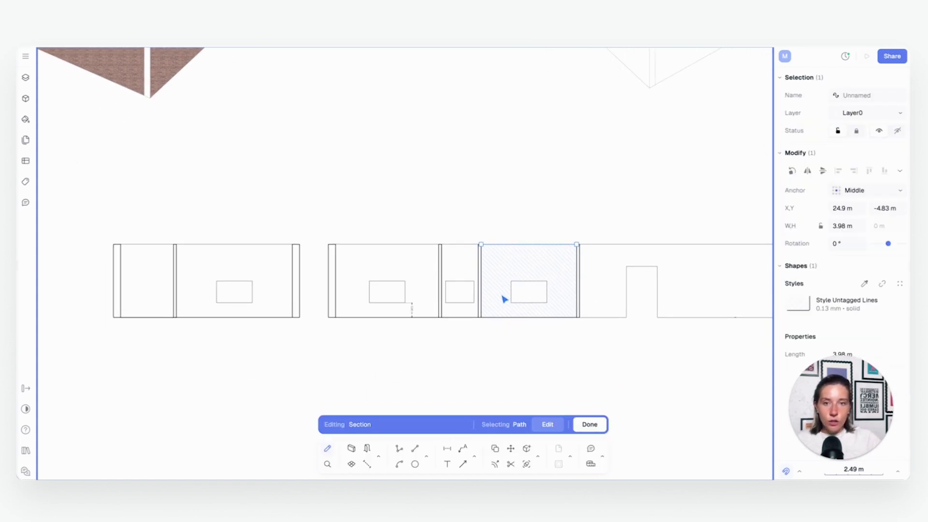
click(415, 310)
scroll(442, 347, up, 2)
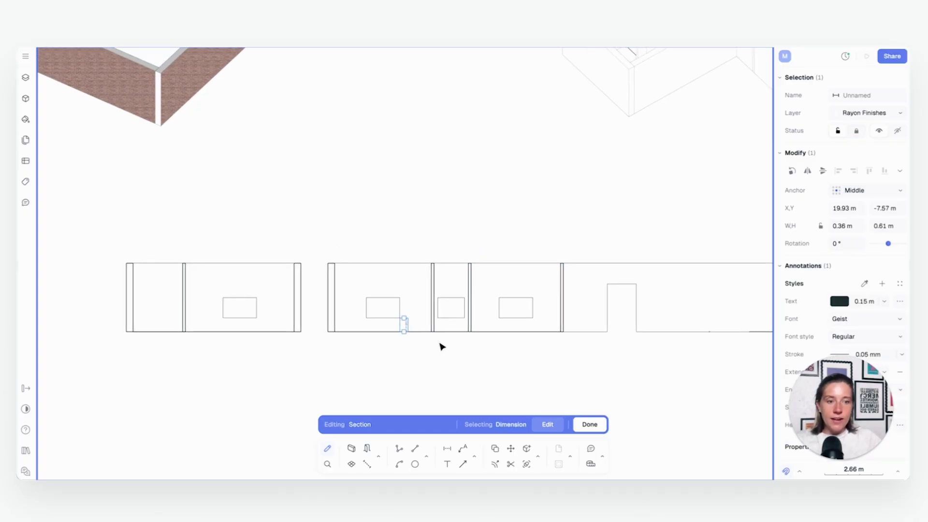
click(491, 336)
scroll(430, 346, up, 5)
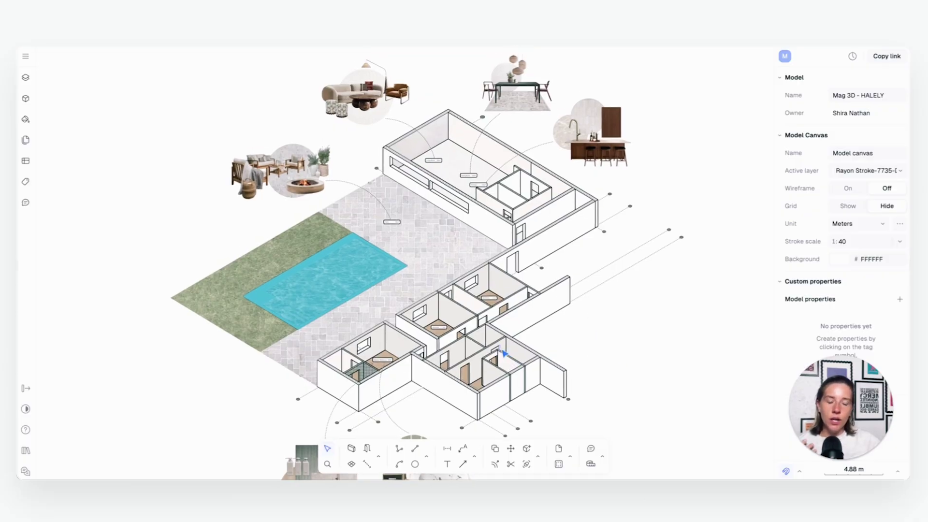
Zoom in and out around the Mag 3D - HALELY axonometric drawing
scroll(534, 309, down, 3)
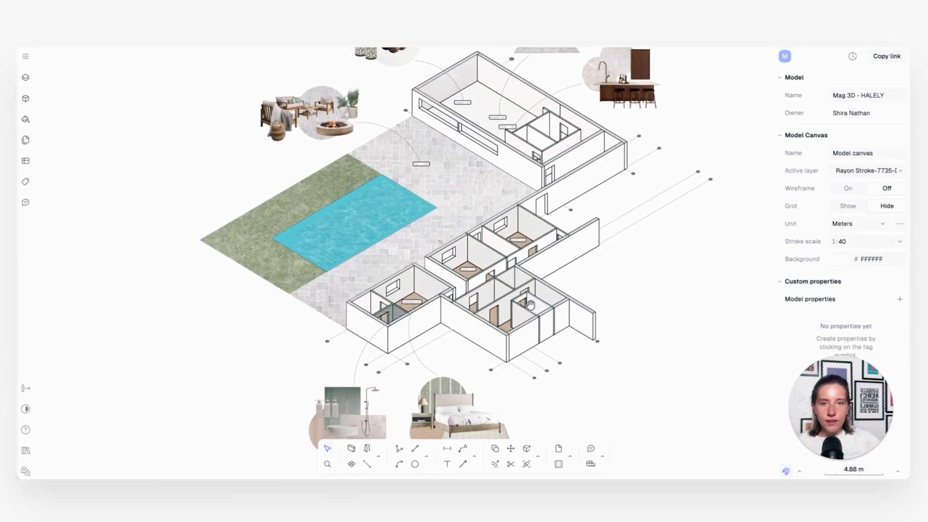
scroll(435, 295, up, 5)
scroll(382, 285, down, 5)
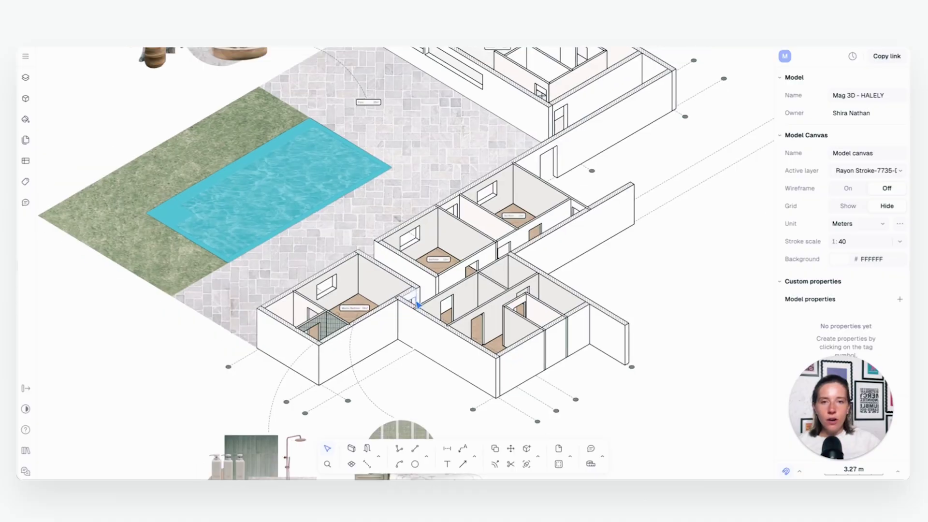
scroll(411, 295, up, 1)
scroll(473, 293, down, 5)
scroll(385, 296, down, 3)
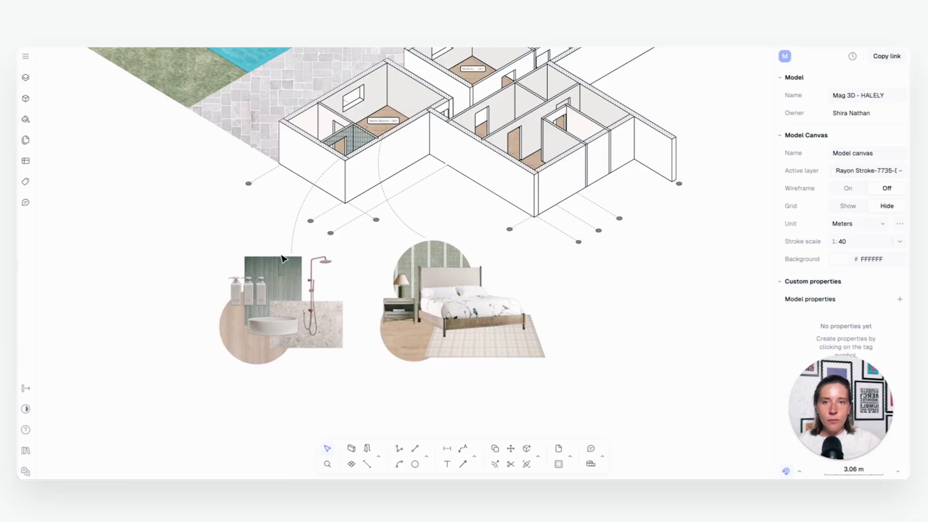
scroll(302, 257, up, 10)
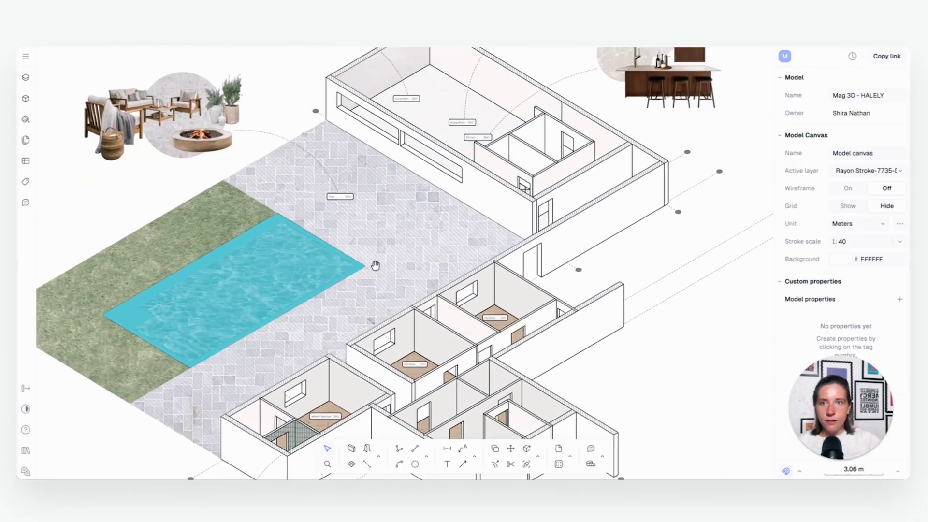
ctrl+scroll(375, 265, down, 5)
ctrl+scroll(466, 285, up, 3)
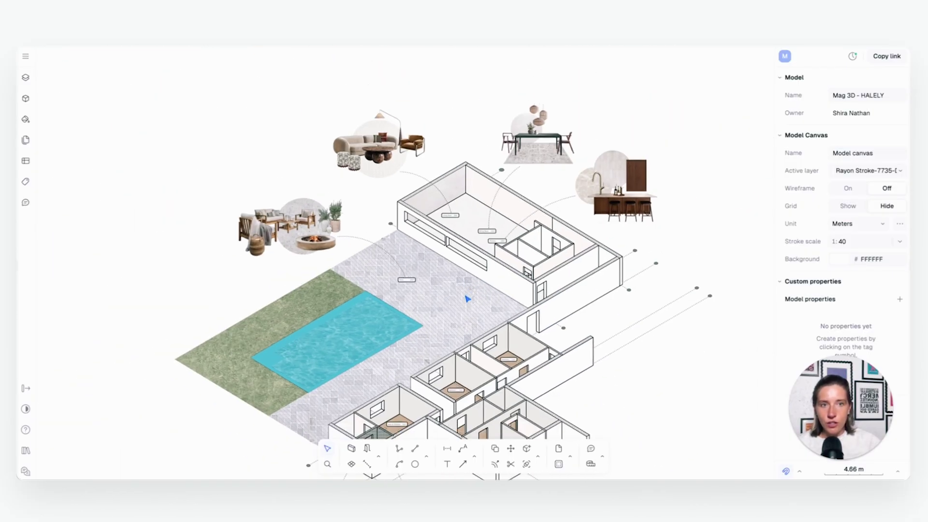
scroll(467, 300, down, 2)
ctrl+scroll(454, 245, down, 2)
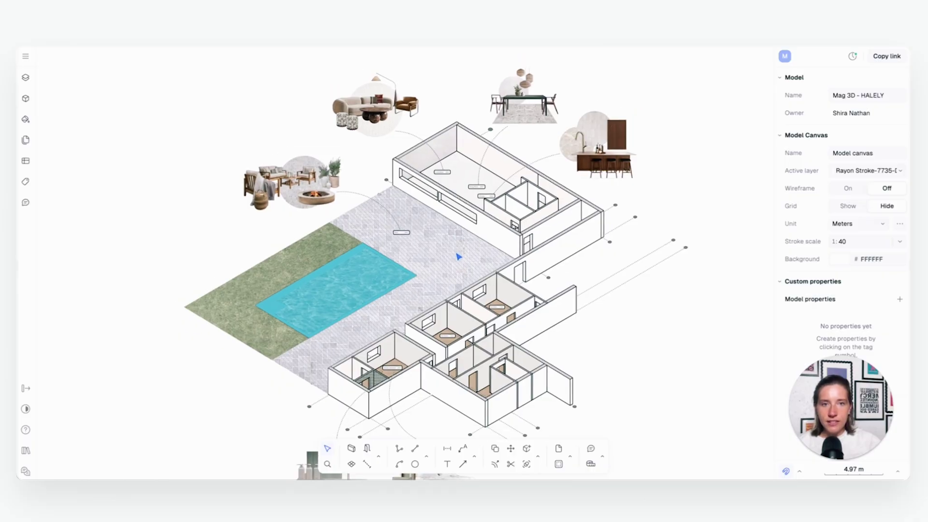
scroll(459, 258, left, 1)
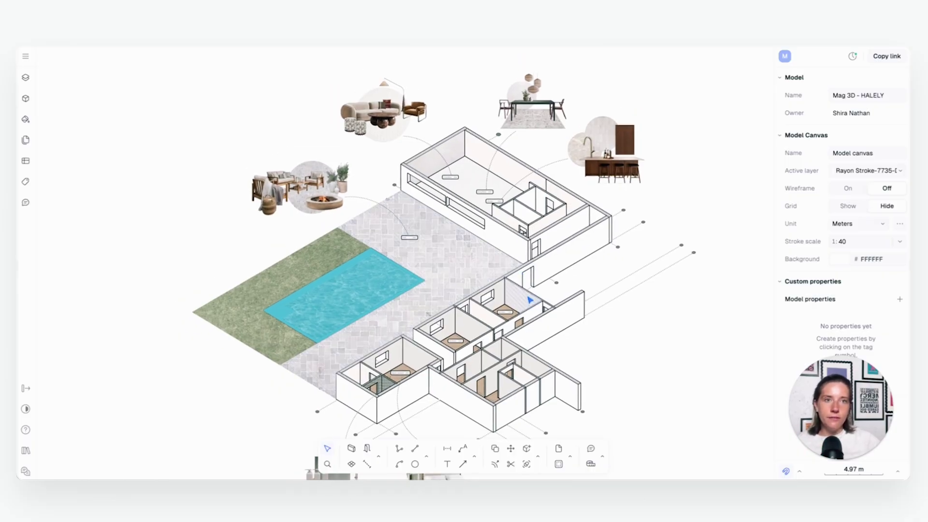
Select the paving and pool images, then open the Paper canvas
click(370, 273)
click(342, 311)
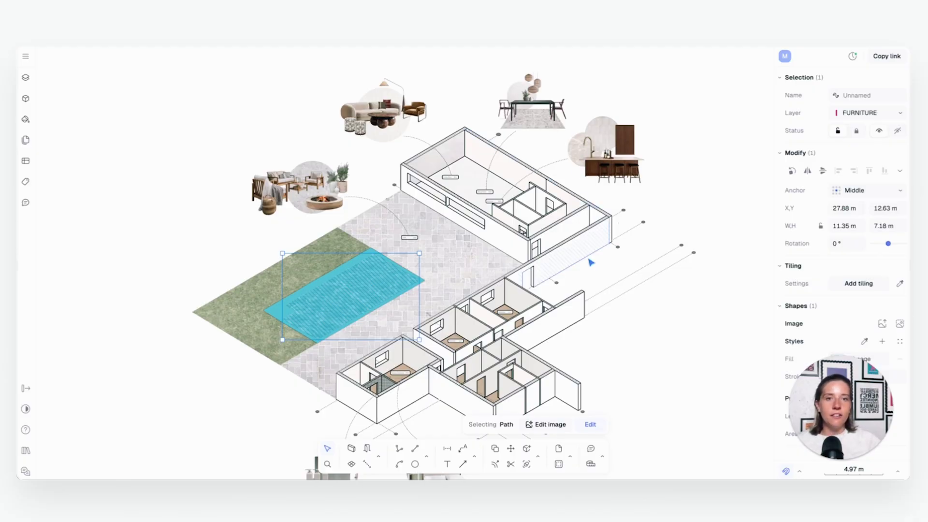
click(135, 91)
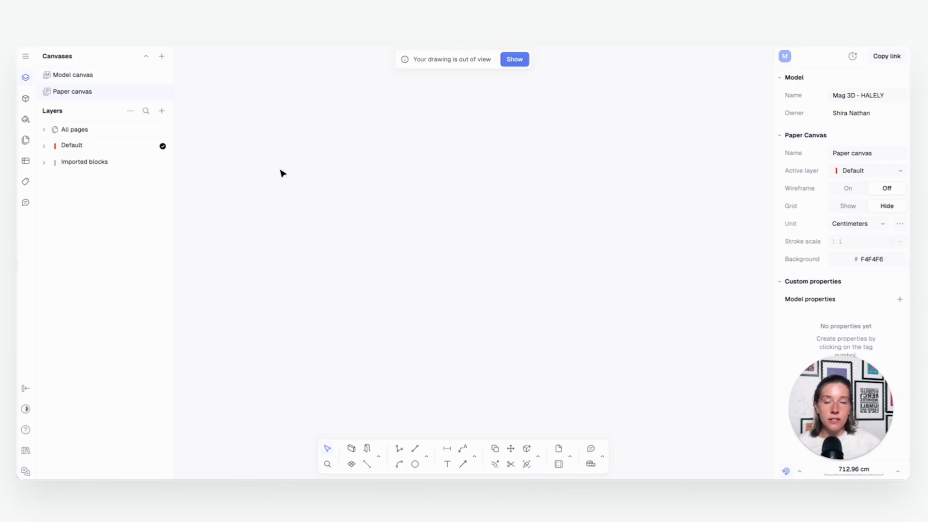
Add page [2] to the Paper canvas, keeping A4 landscape at 29.7 × 21 cm
click(162, 112)
click(178, 148)
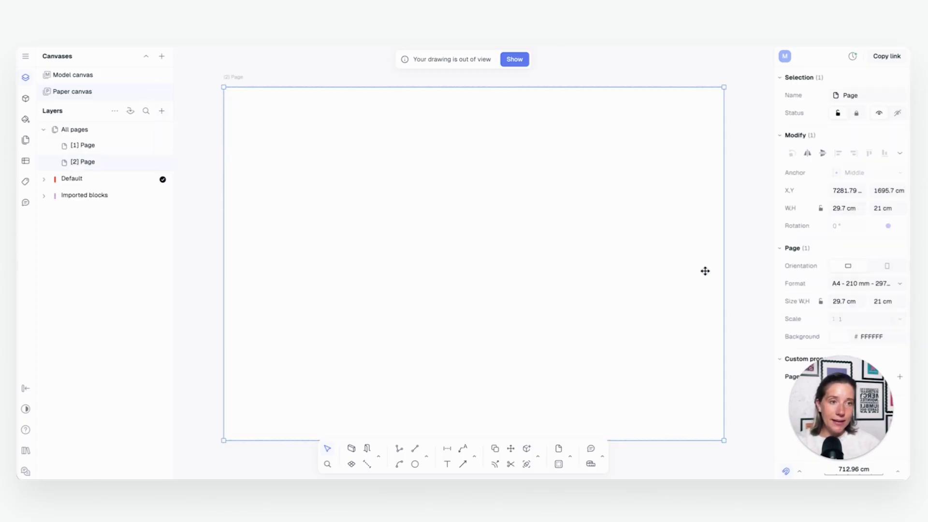
click(851, 285)
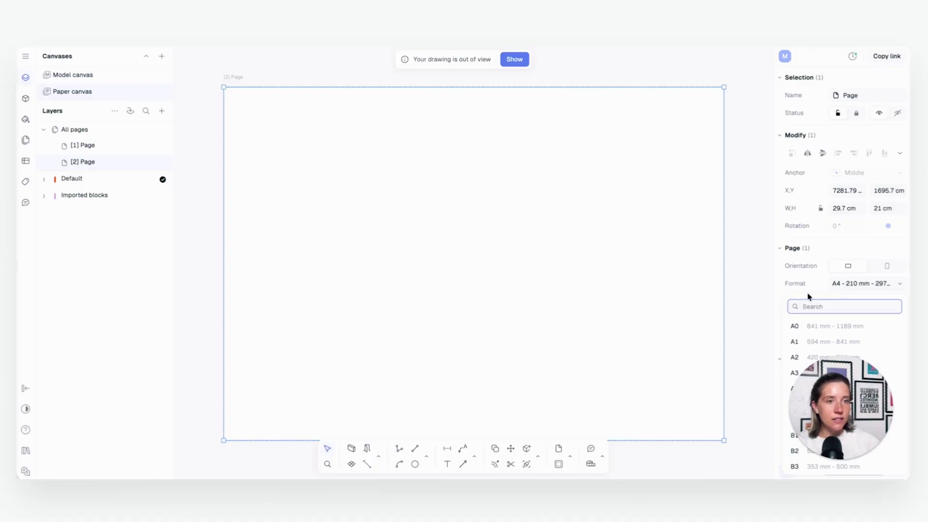
scroll(807, 334, down, 4)
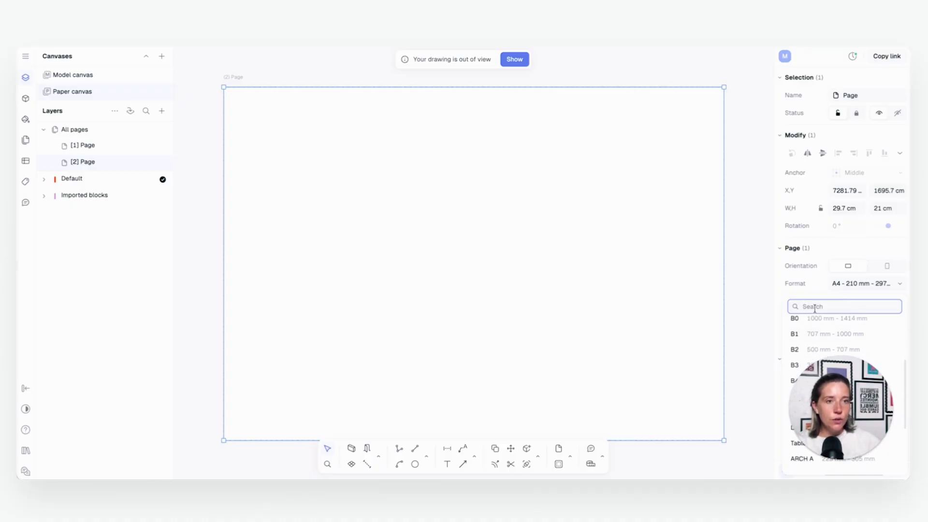
click(826, 248)
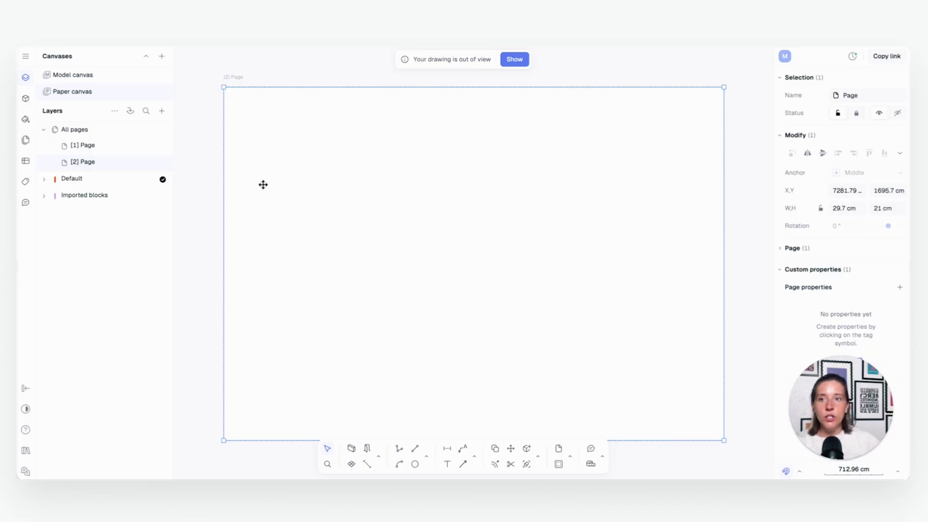
Place a Model canvas view on page [2], enlarged to 28.51 × 22.65 cm
click(163, 113)
mouse_move(176, 168)
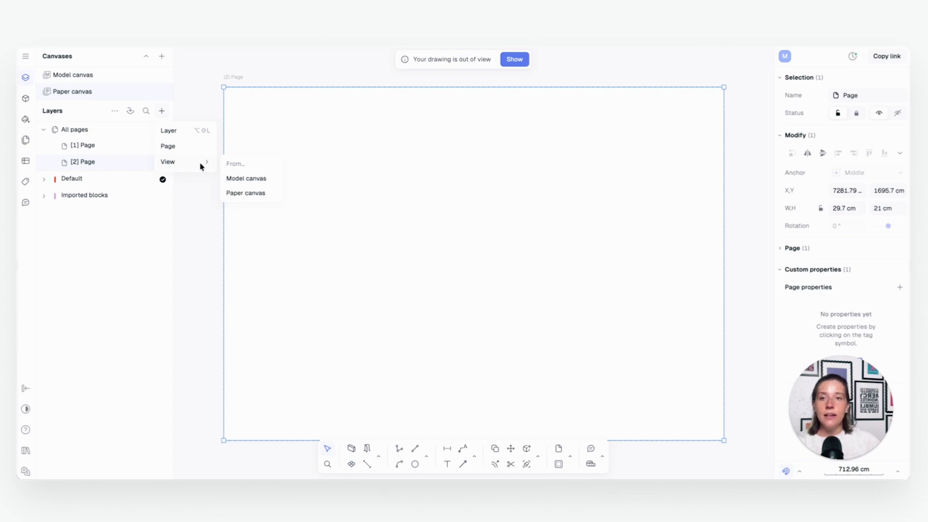
click(248, 177)
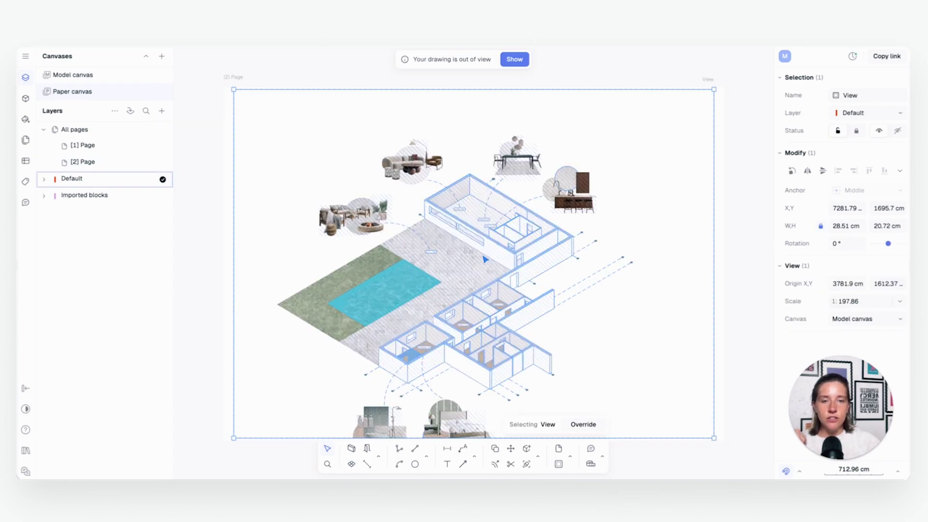
mouse_move(485, 259)
mouse_down()
mouse_move(502, 213)
mouse_move(490, 236)
mouse_up()
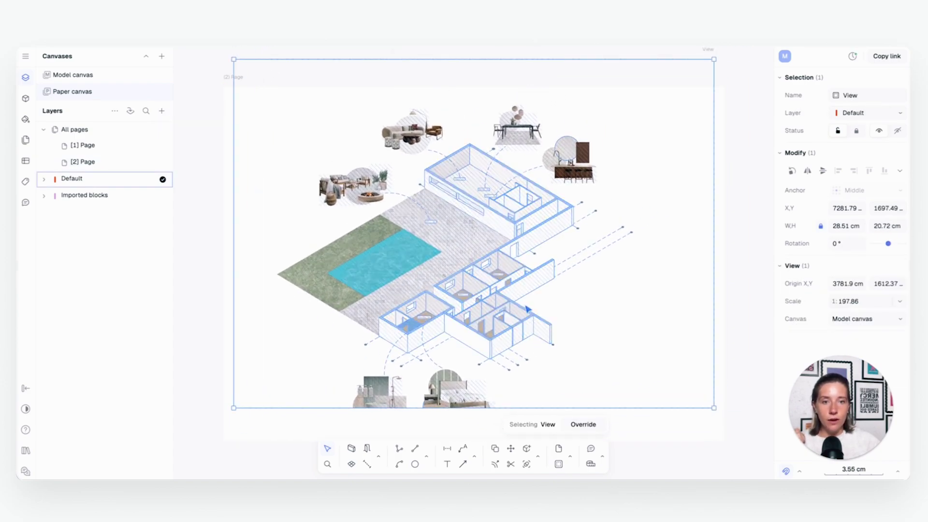
scroll(520, 328, down, 3)
scroll(524, 372, up, 1)
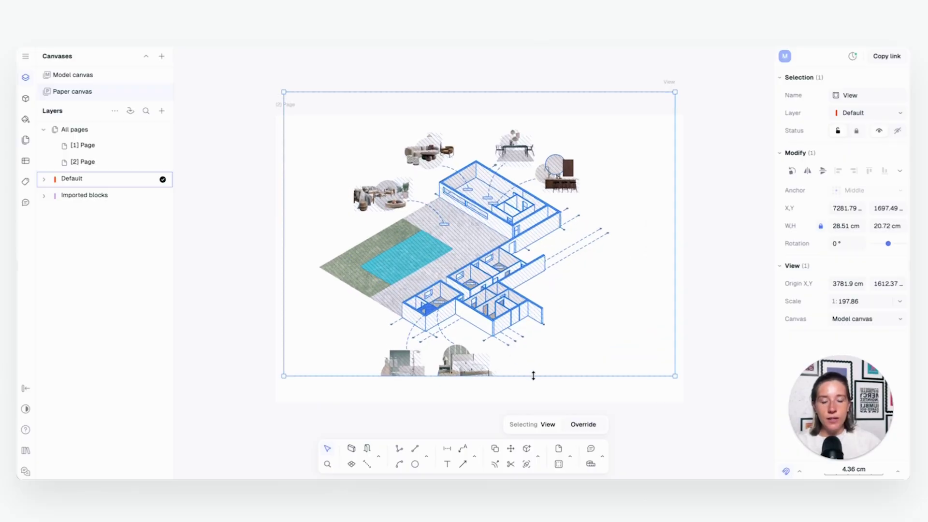
drag(528, 378, 527, 397)
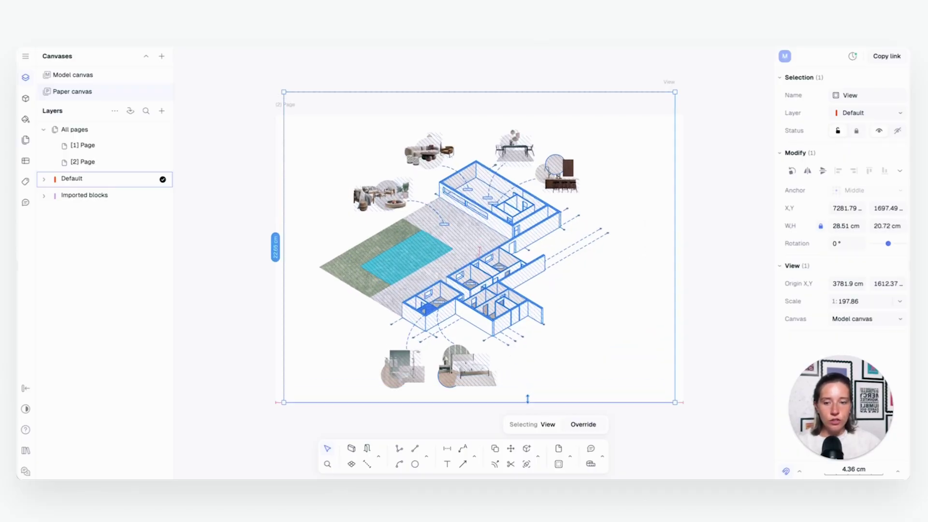
scroll(592, 248, up, 2)
scroll(503, 261, right, 2)
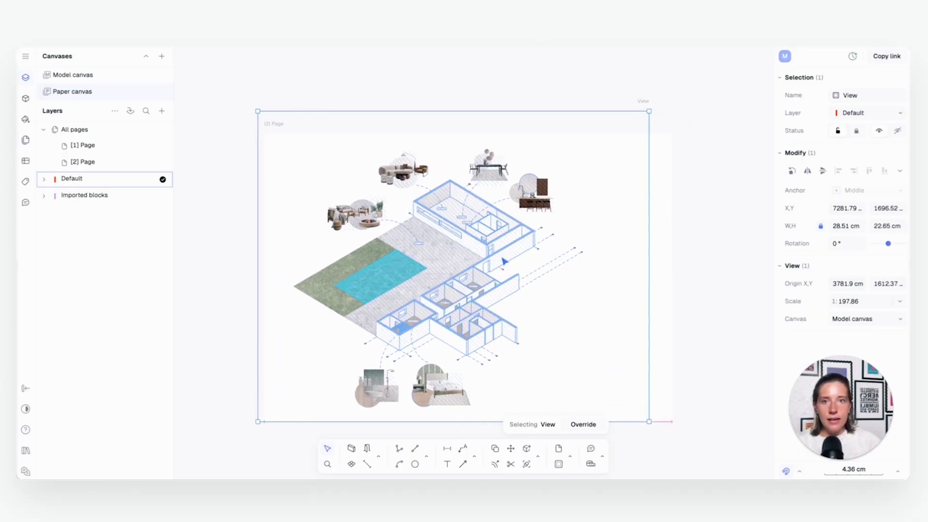
drag(503, 262, 501, 262)
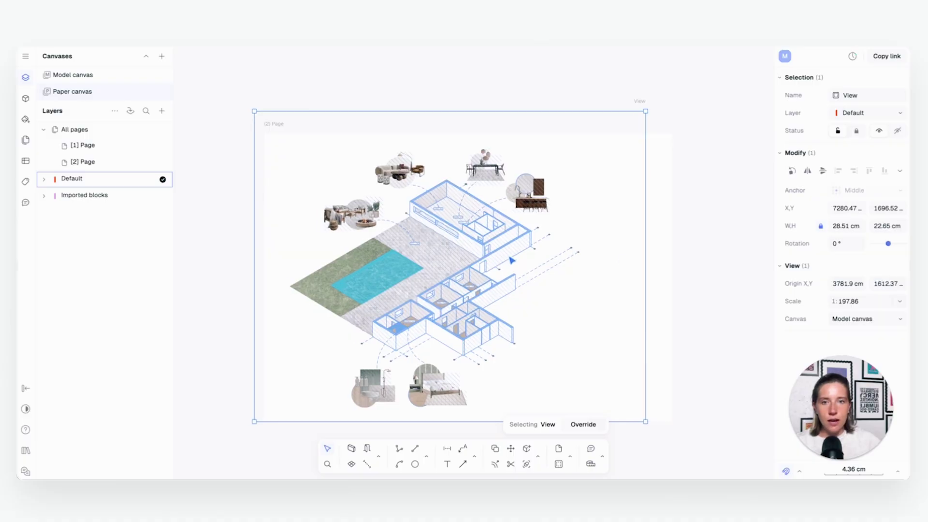
click(670, 251)
Draw a rectangle from the page's top edge to its bottom-right corner
scroll(608, 255, right, 2)
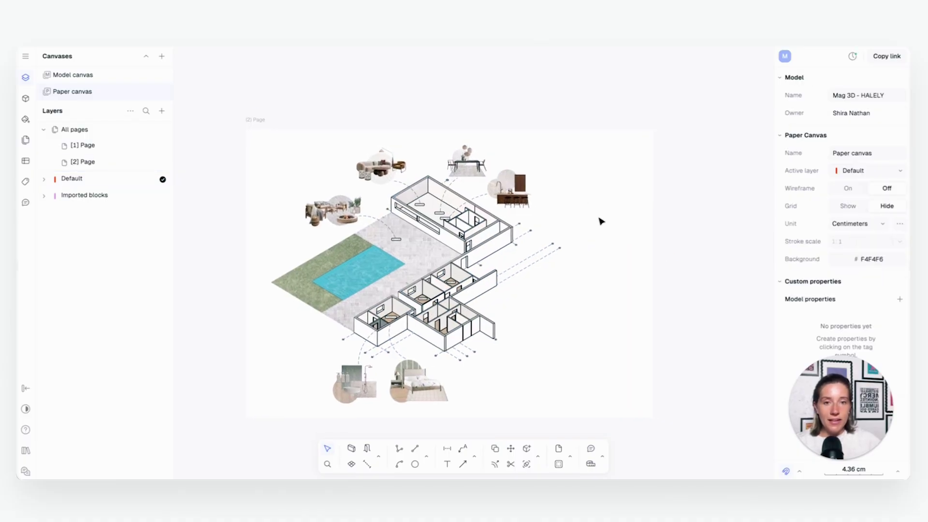
click(426, 457)
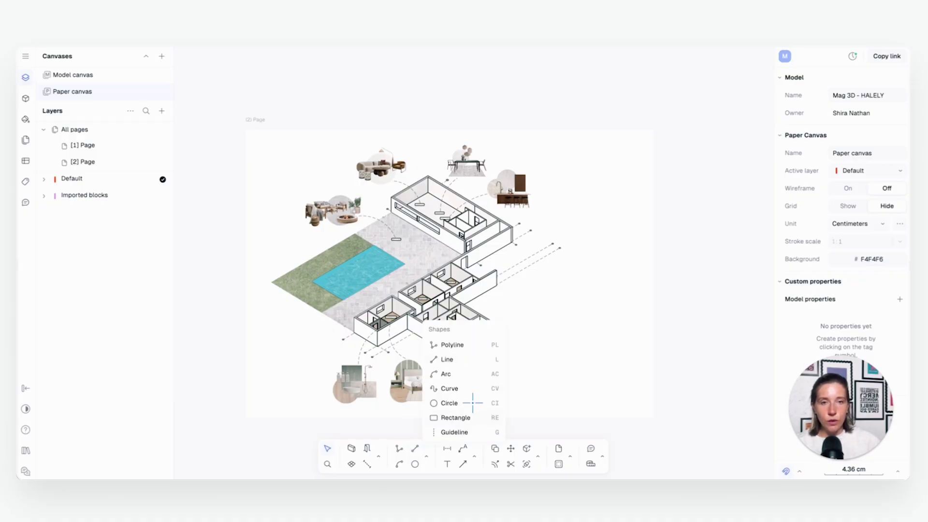
click(452, 419)
click(582, 130)
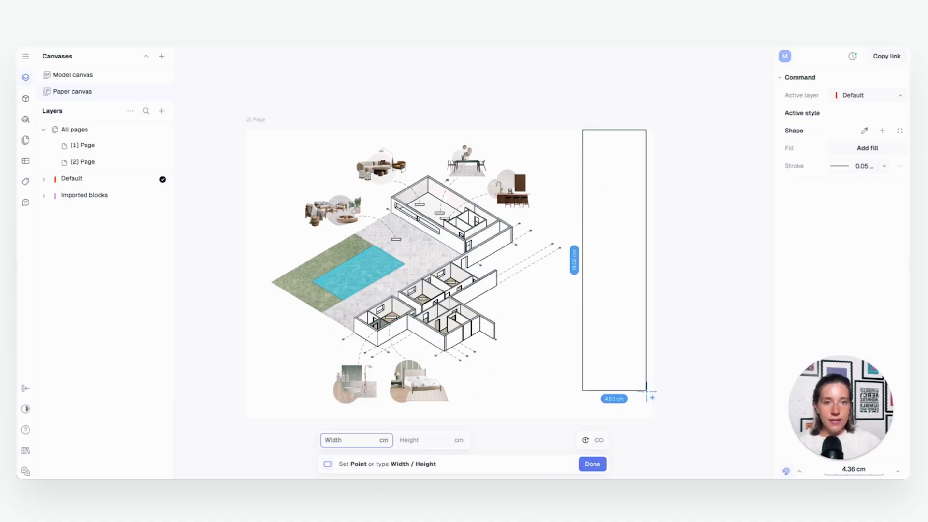
click(653, 418)
key(Escape)
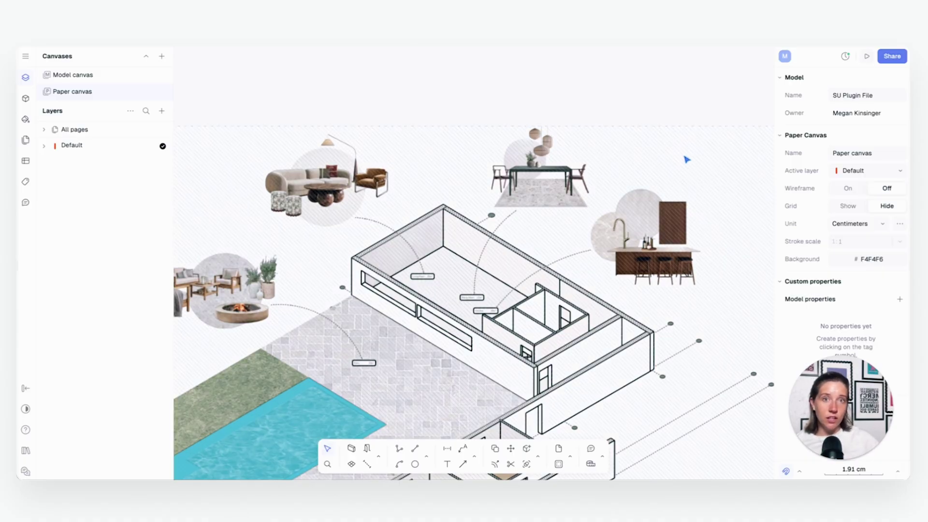
Open the SU Plugin File model's Access tab showing Editor email invites and public link sharing
click(898, 59)
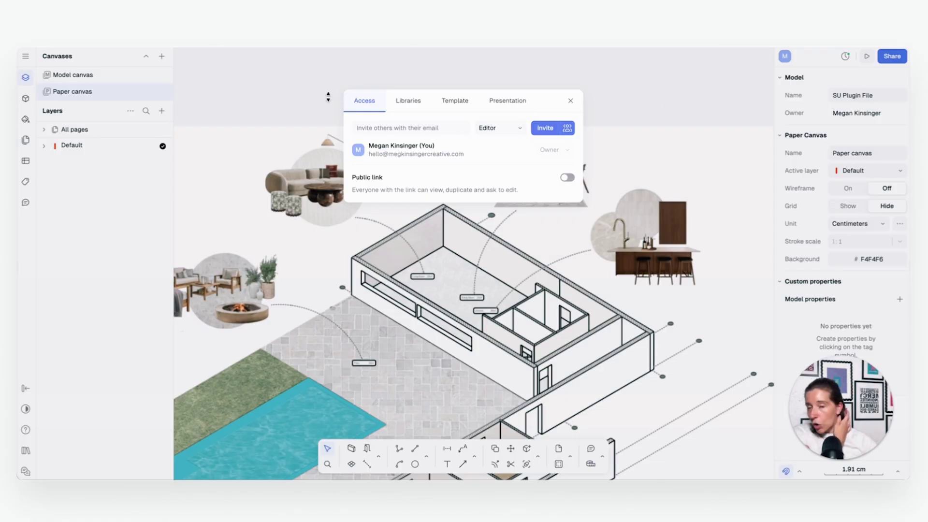
Close the sharing window, review the Export > PDF options, and dismiss the menu without exporting
click(23, 60)
click(23, 60)
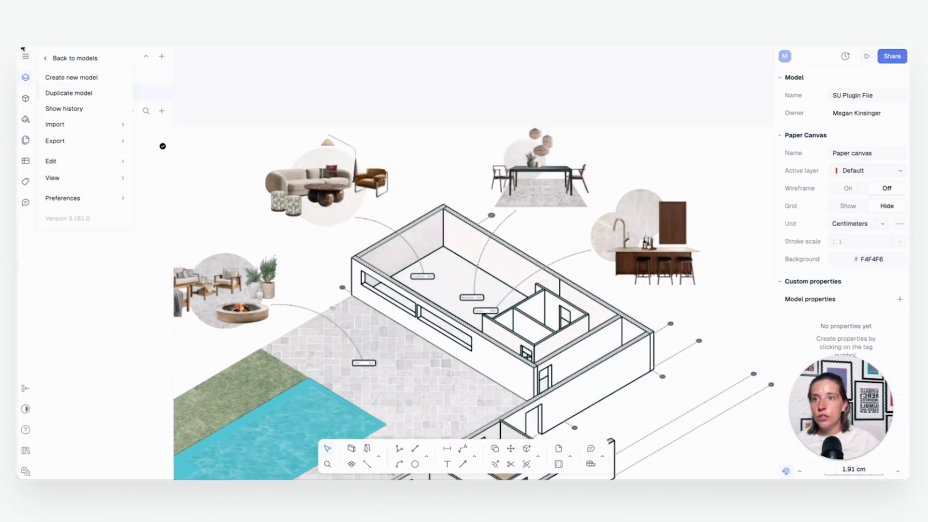
mouse_move(66, 141)
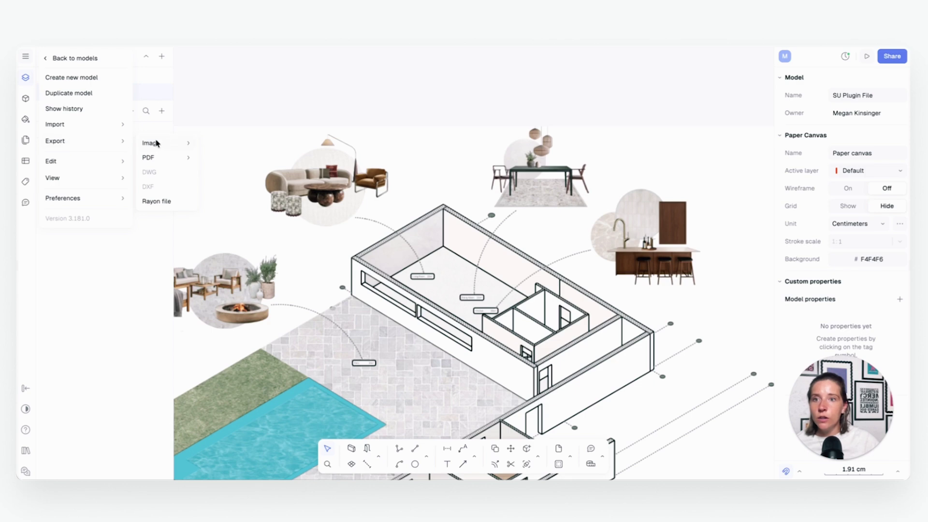
mouse_move(164, 159)
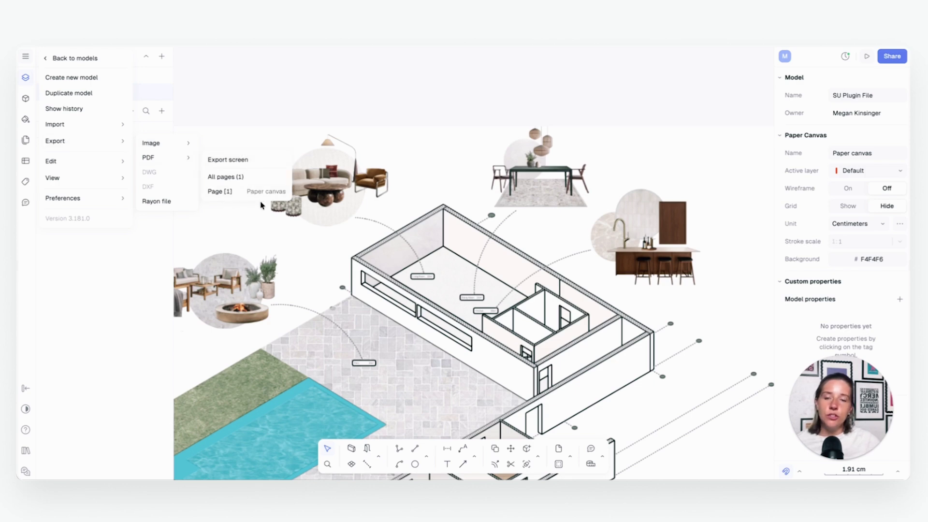
click(424, 142)
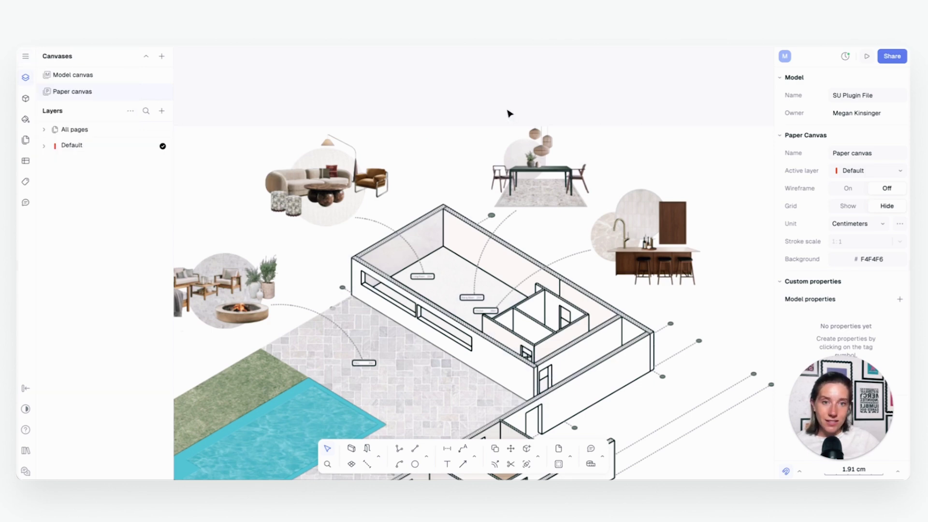